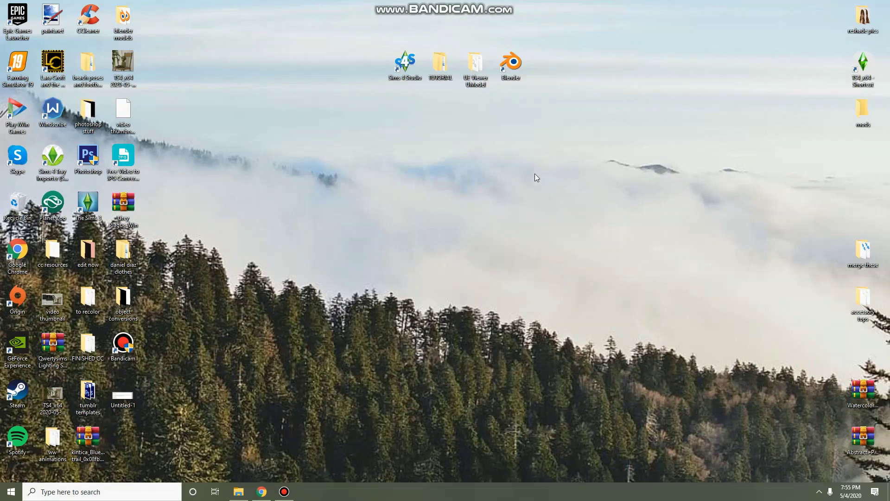
Step: Switch to the browser and review the Unreal-to-Sims 4 tutorial post, enlarging its banner image and reading its download list
click(264, 490)
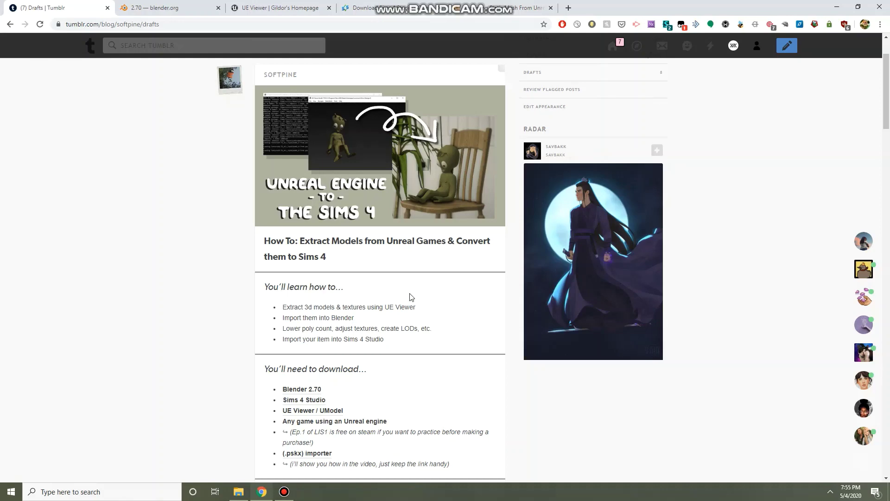
click(489, 139)
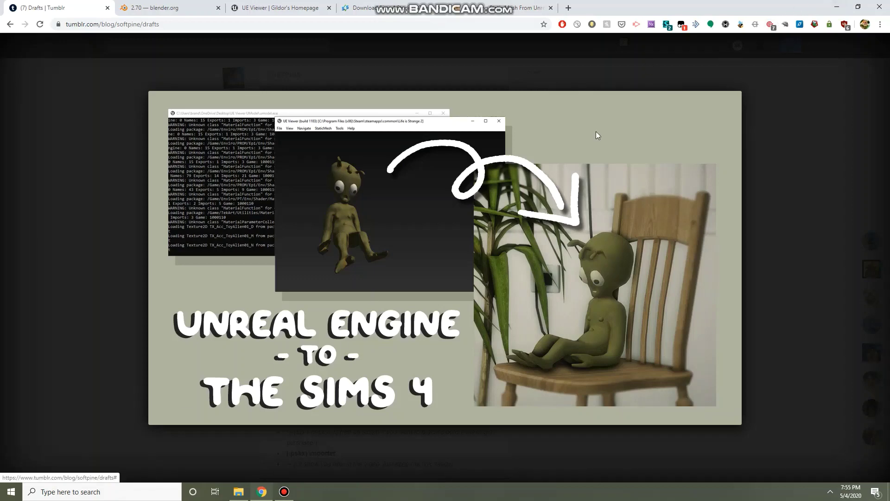
click(797, 172)
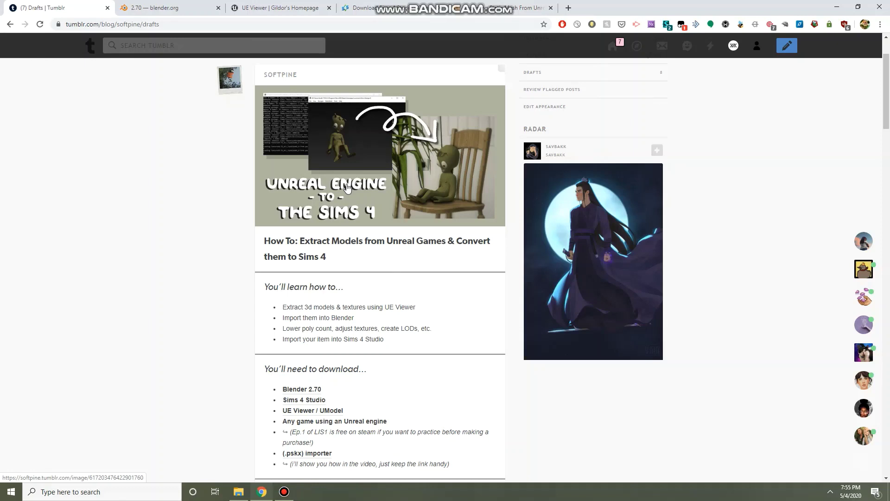
drag(446, 101, 761, 137)
scroll(327, 230, down, 1)
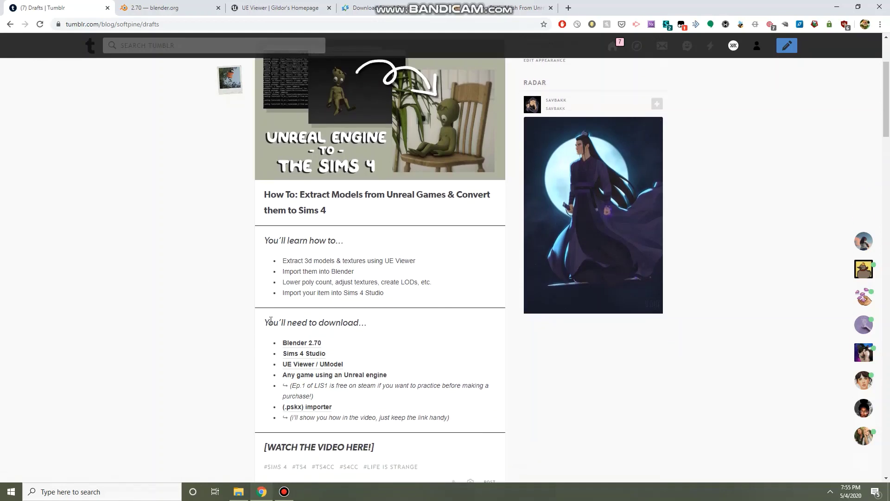
Step: Review the Blender 2.70 release page and the Sims 4 Studio open beta download page
click(166, 3)
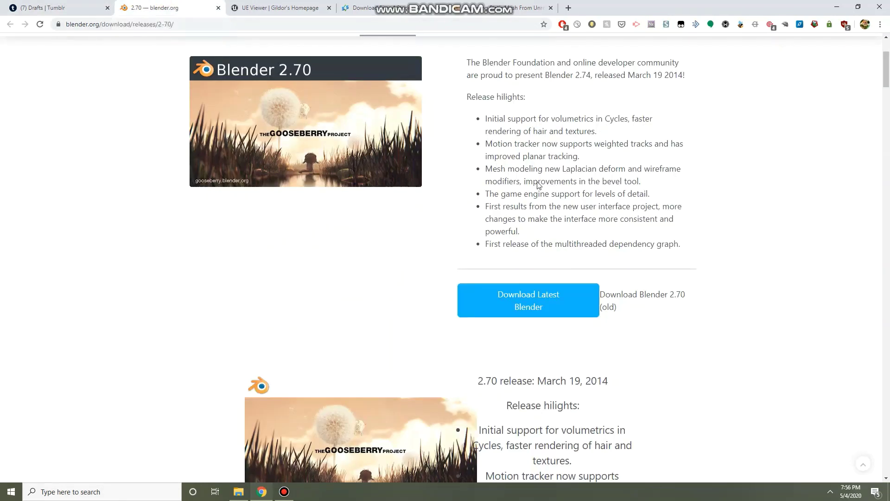
scroll(657, 219, up, 1)
scroll(657, 219, up, 2)
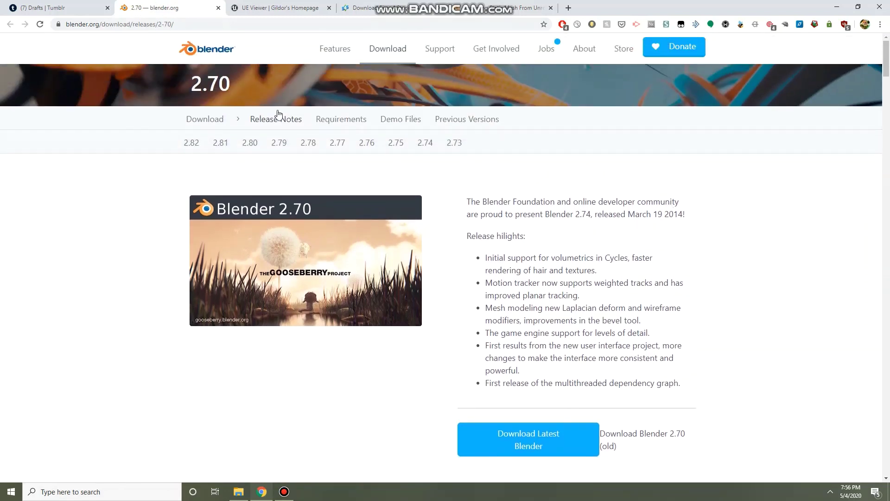
drag(190, 88, 258, 88)
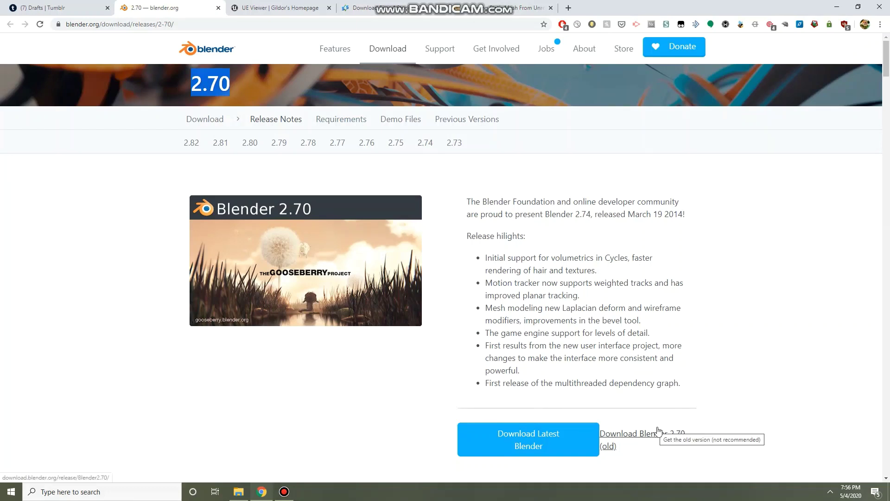
click(753, 236)
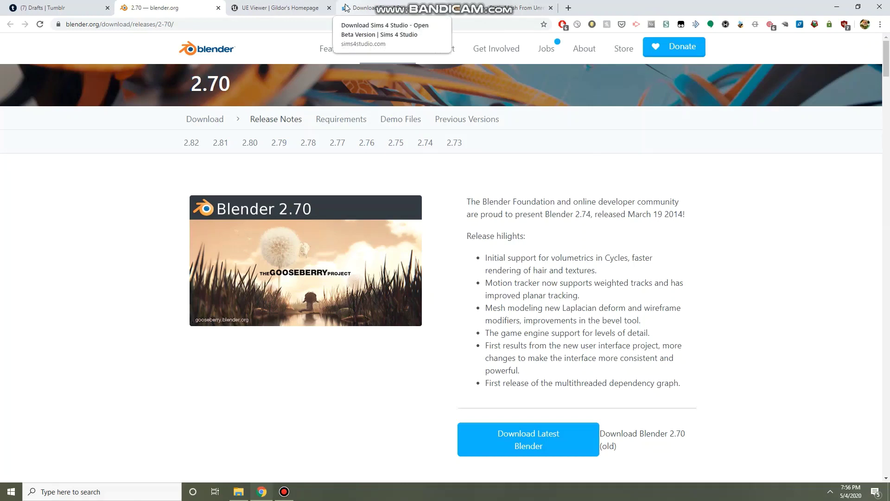
click(395, 4)
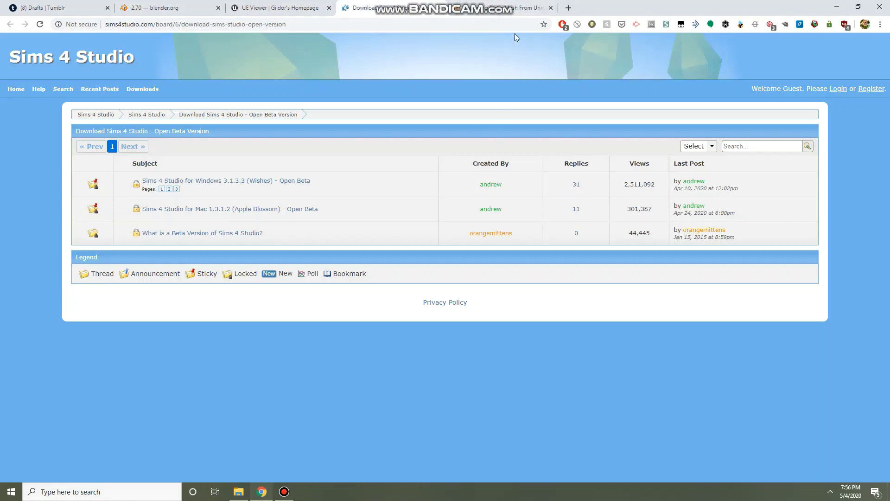
Step: Look through the UE Viewer page on Gildor's Homepage and download its Win32 version
key(ctrl+shift+Tab)
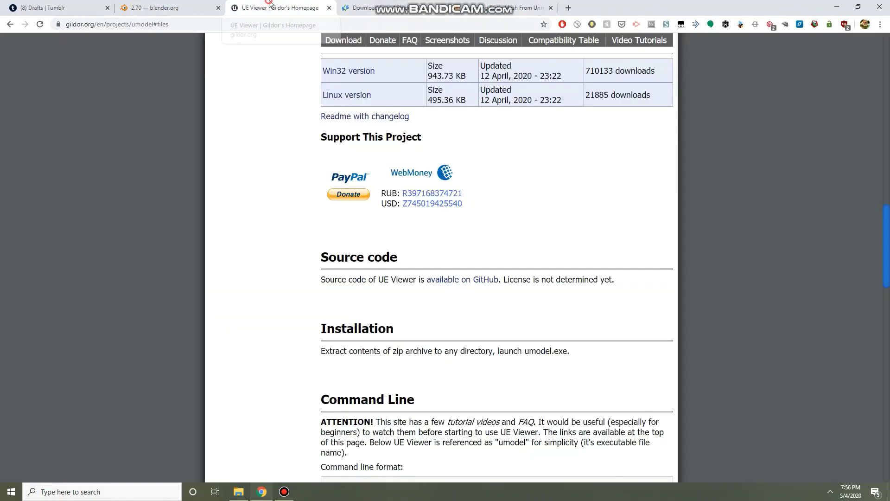
scroll(501, 203, up, 15)
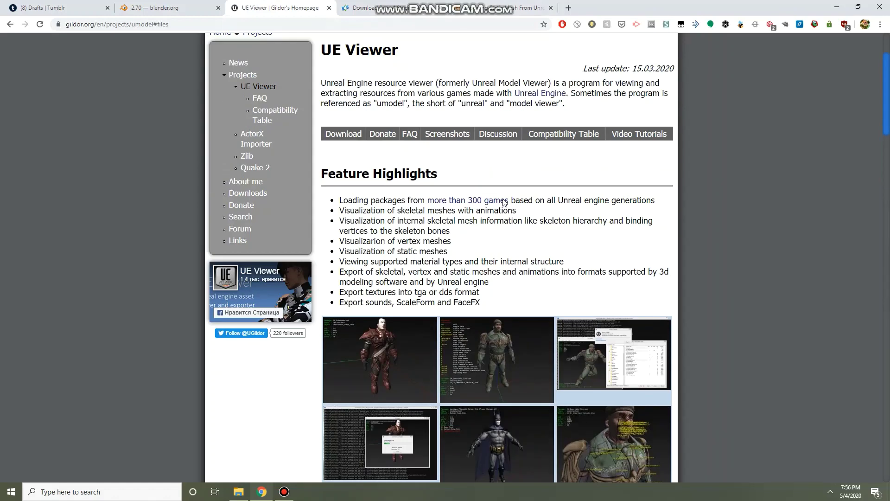
drag(322, 113, 395, 115)
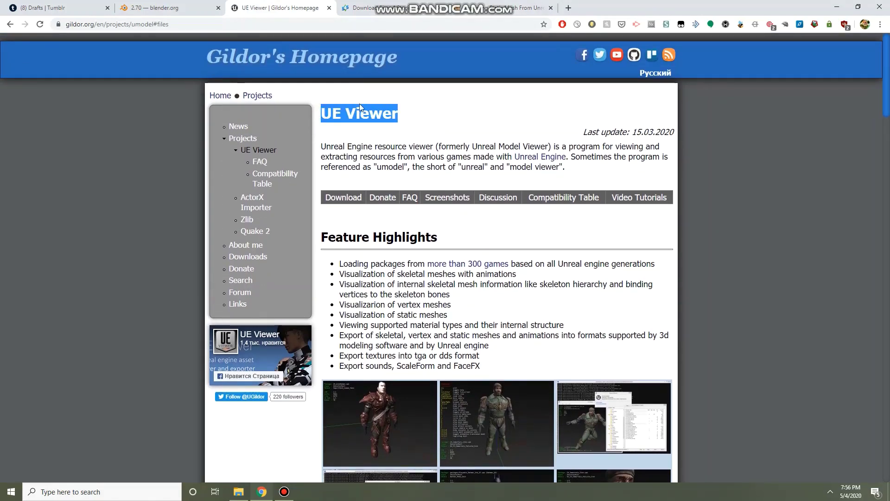
scroll(580, 243, down, 4)
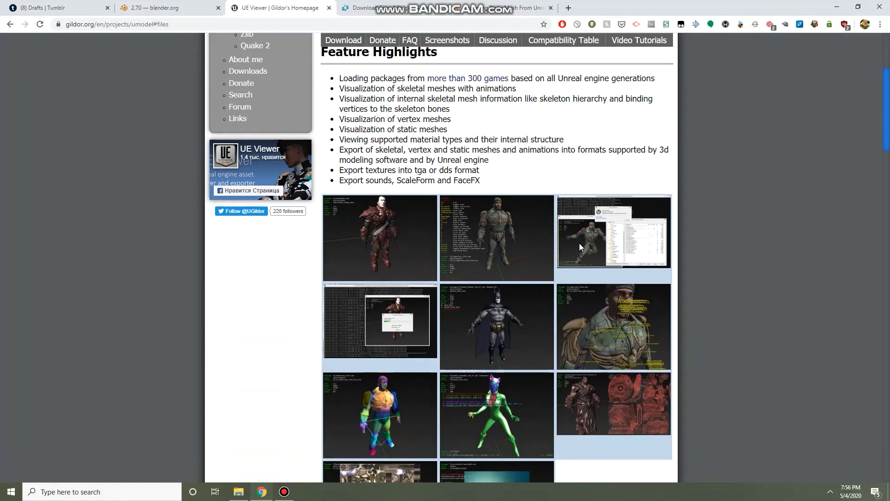
scroll(698, 226, down, 6)
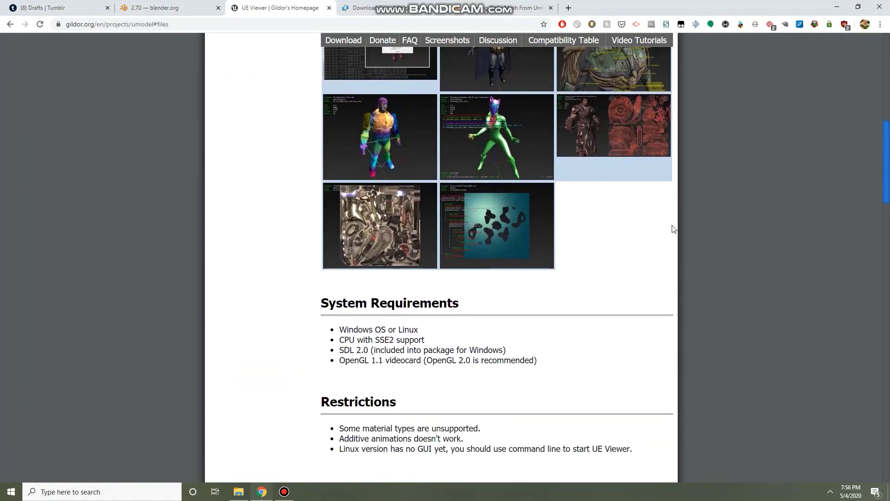
scroll(602, 209, down, 6)
scroll(324, 163, down, 3)
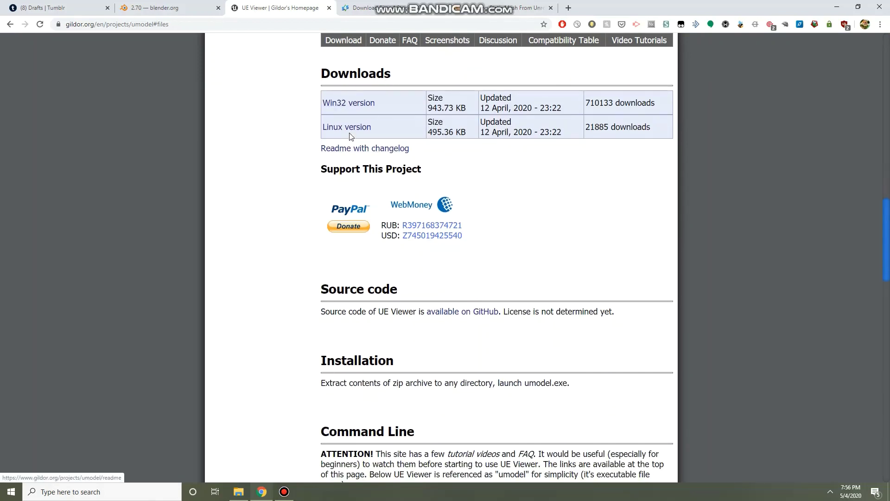
click(353, 103)
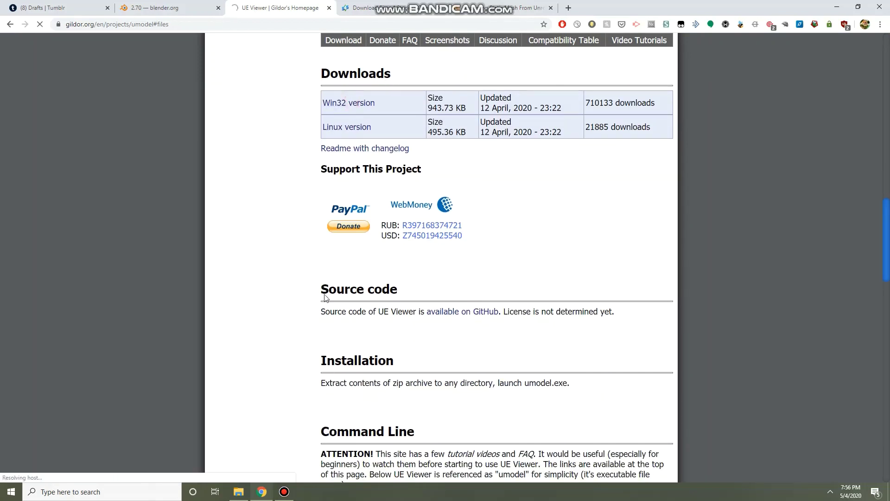
Step: Open the Downloads folder and extract the umodel_win32 archive directly into it
right_click(238, 491)
click(218, 244)
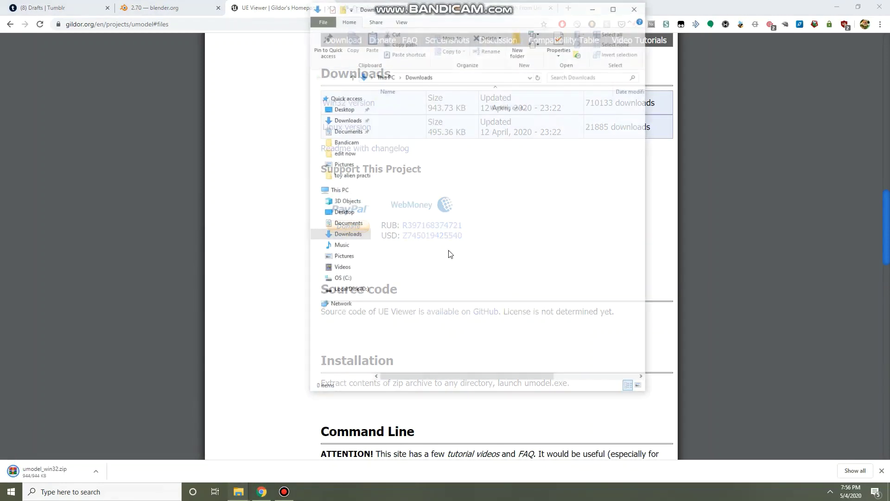
right_click(415, 135)
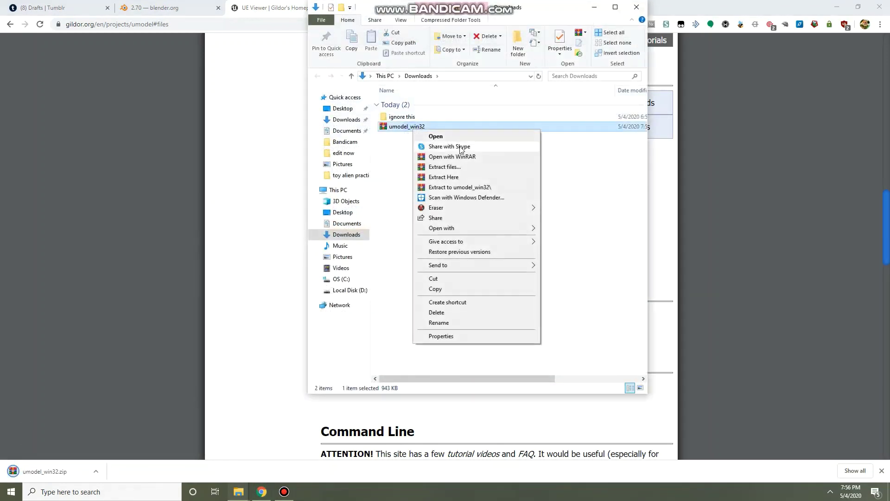
click(458, 178)
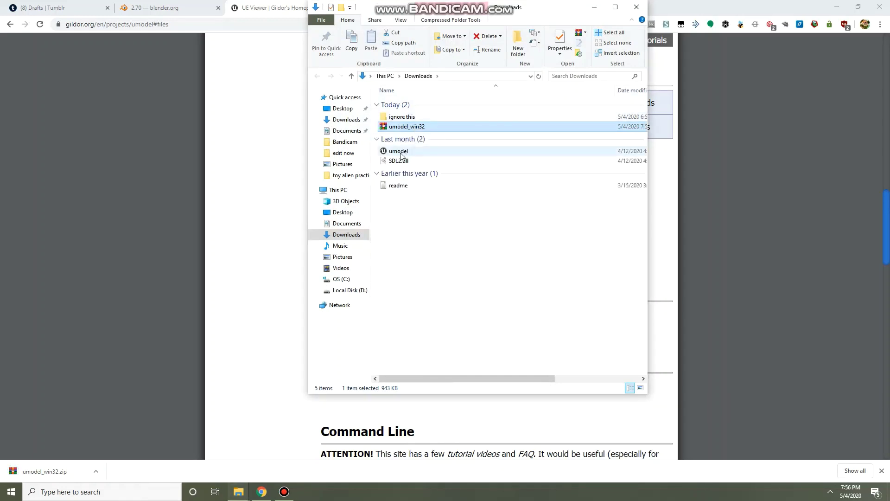
Step: Delete the umodel_win32 archive and the extracted umodel, SDL2.dll and readme files from the Downloads folder
drag(439, 218, 428, 128)
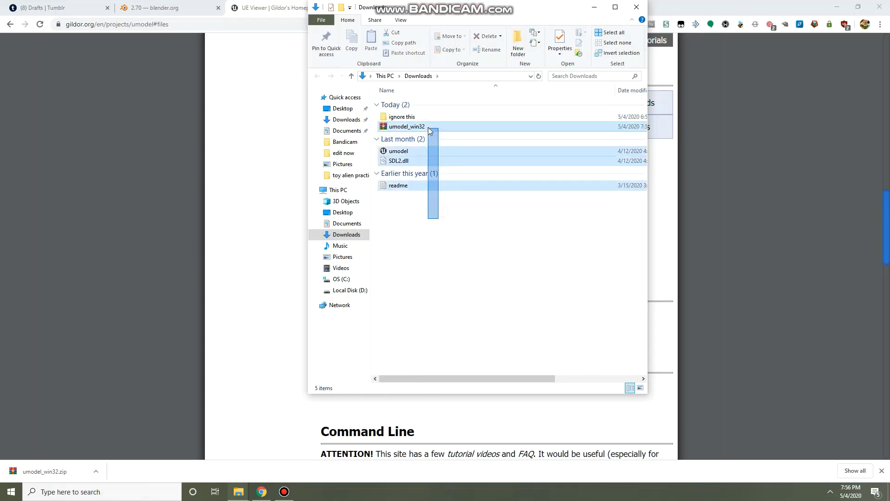
right_click(427, 127)
click(452, 279)
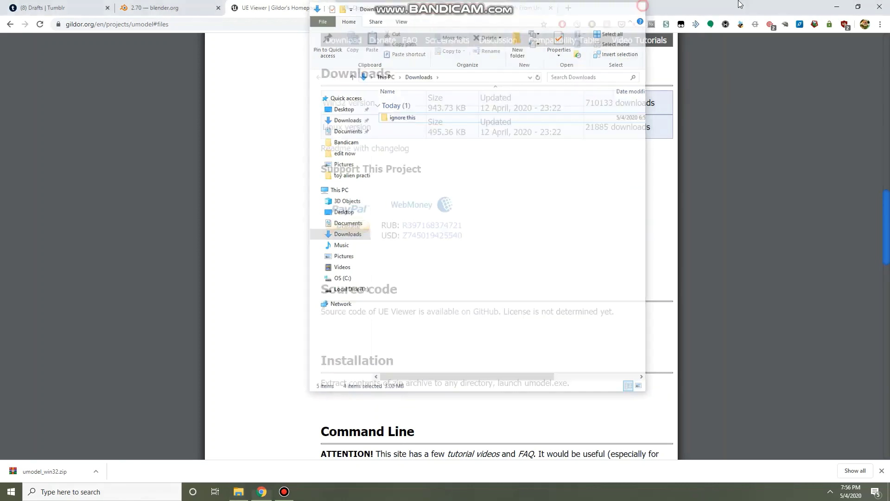
Step: Minimize the browser, open the UE Viewer UModel folder from the desktop and move its window aside
click(838, 7)
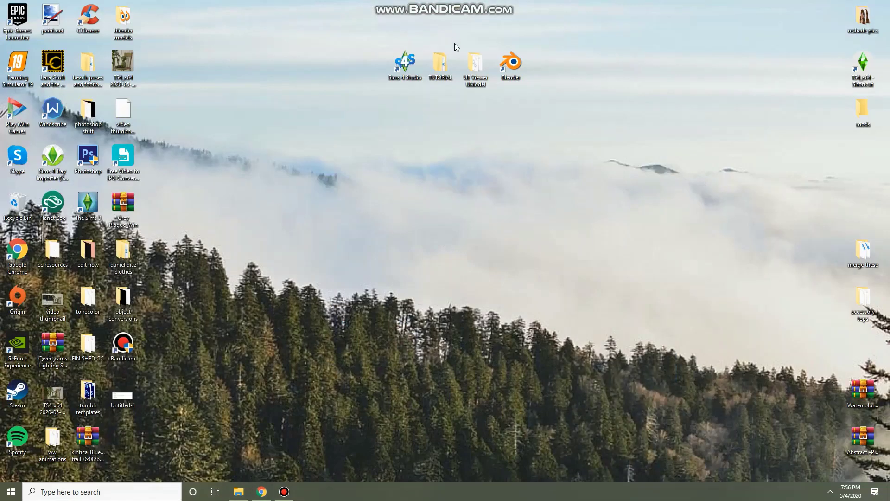
double_click(479, 84)
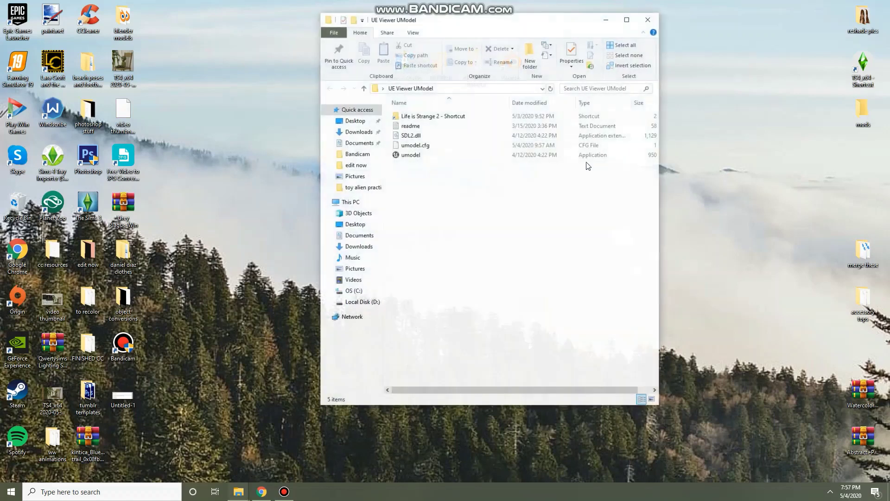
drag(495, 23, 644, 58)
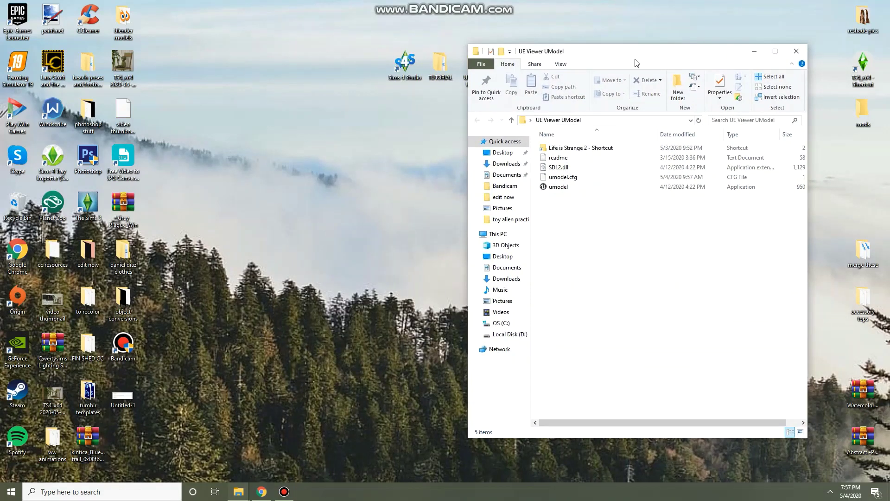
drag(647, 58, 262, 68)
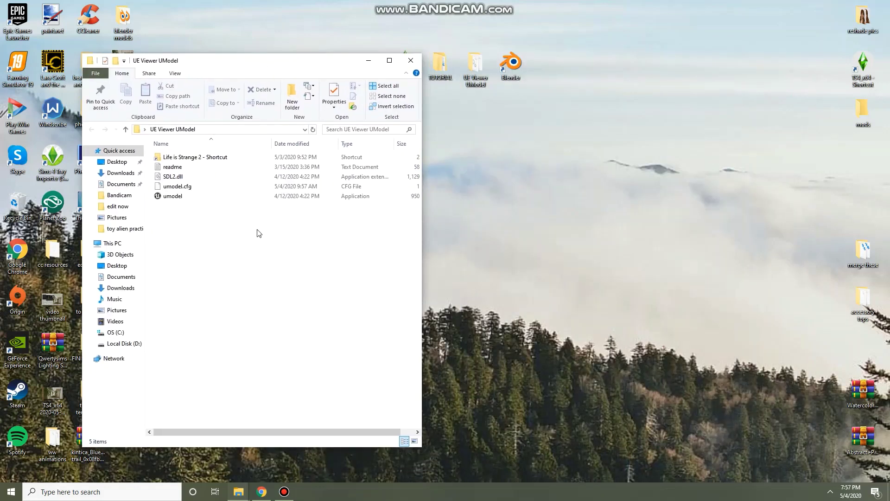
click(242, 157)
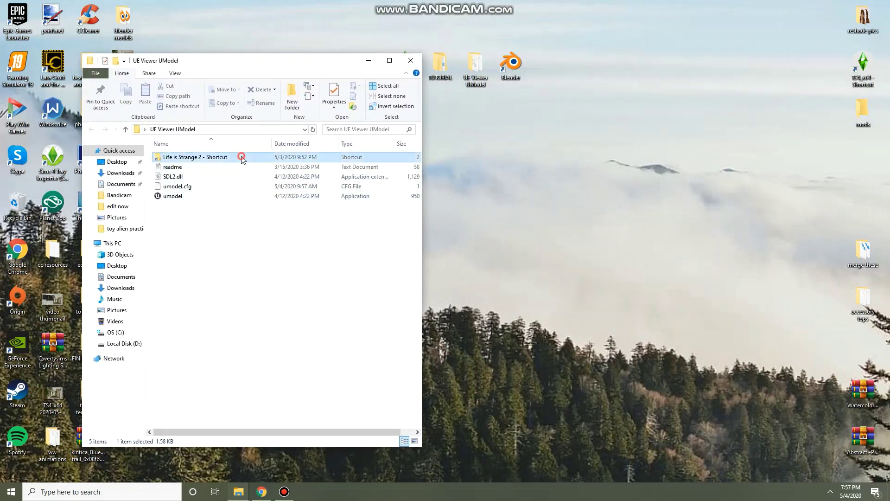
click(180, 241)
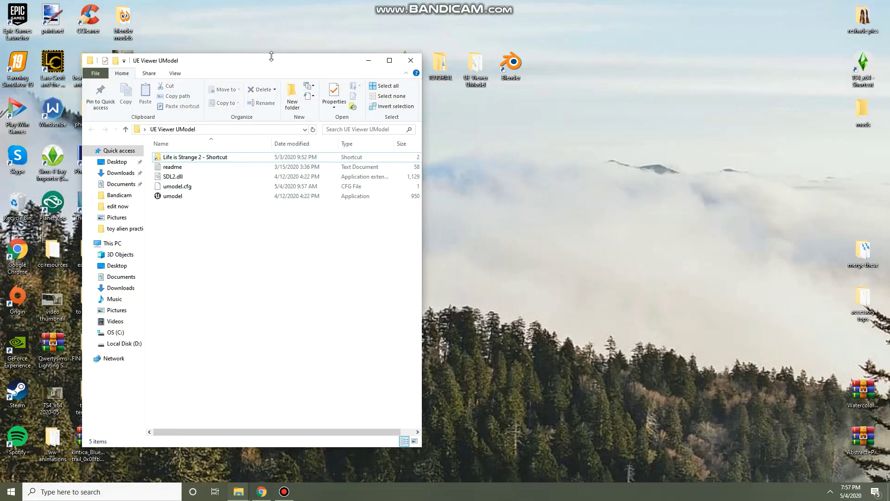
drag(270, 66, 716, 60)
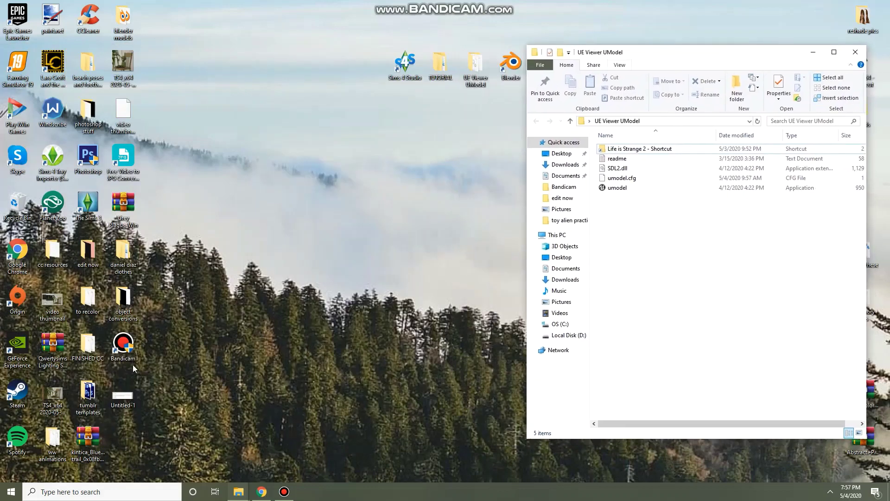
Step: Open the Documents folder in a second file window and place it beside the UE Viewer UModel window
right_click(238, 492)
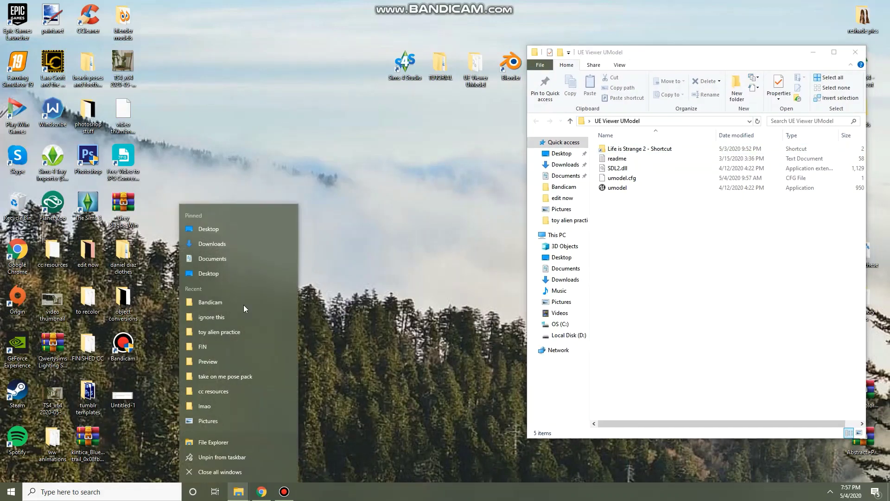
click(242, 258)
drag(645, 61, 327, 53)
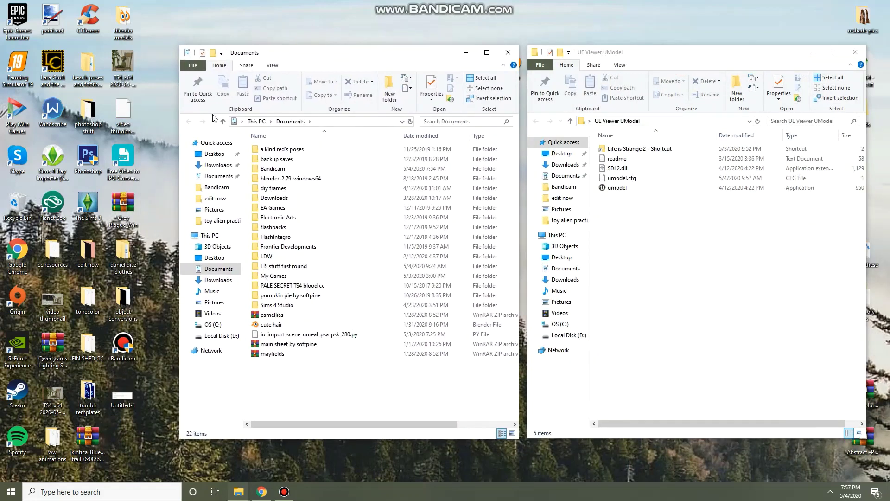
Step: Browse the second file window to the Steam games folder, Program Files (x86)\Steam\steamapps\common on the C: drive
click(219, 324)
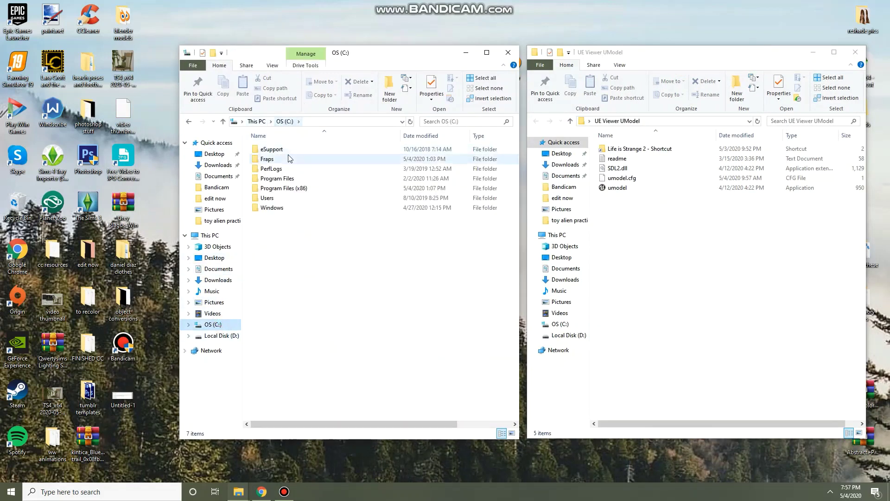
double_click(307, 189)
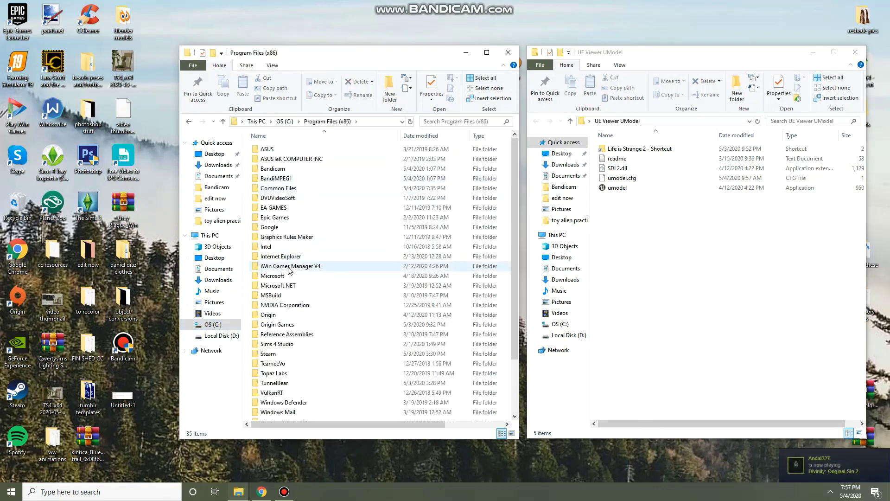
scroll(298, 259, down, 2)
double_click(268, 328)
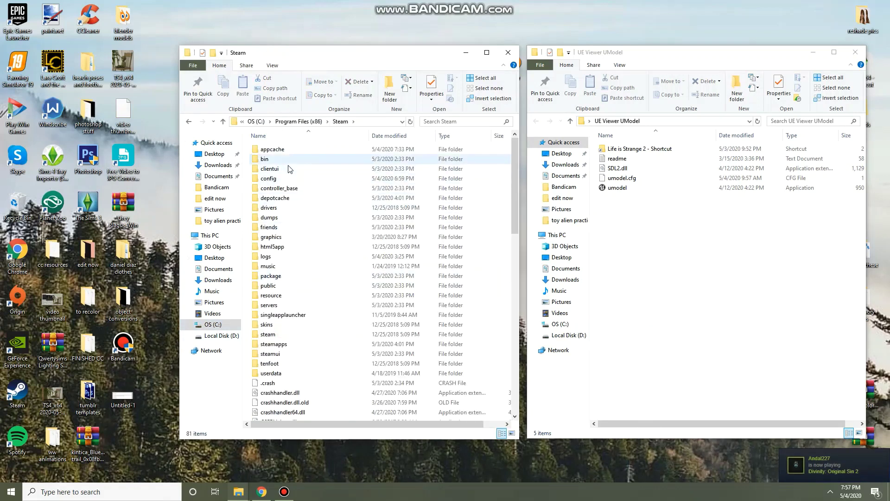
double_click(273, 344)
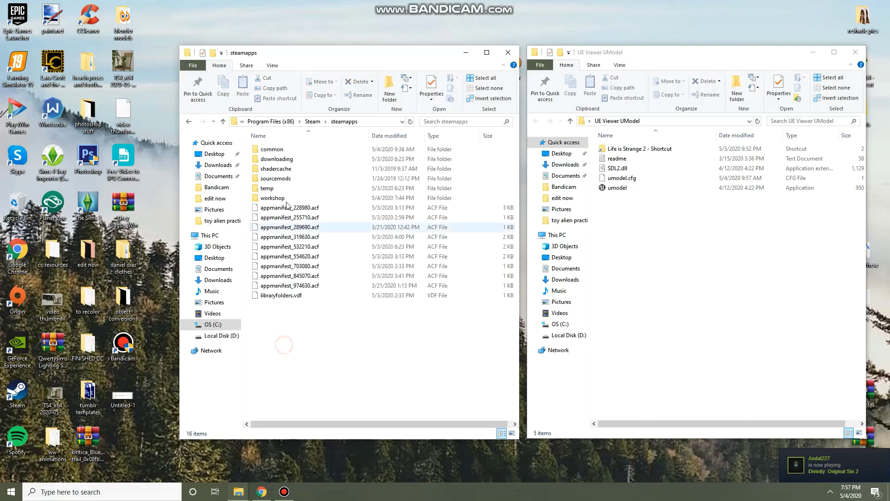
double_click(281, 152)
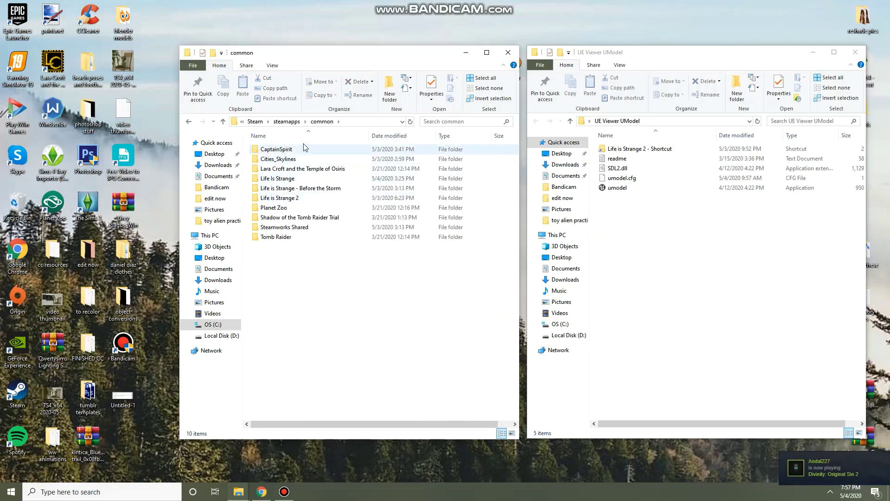
Step: Check the contents of the Life is Strange 2 game folder and create a shortcut to it in the Steam common folder
double_click(311, 200)
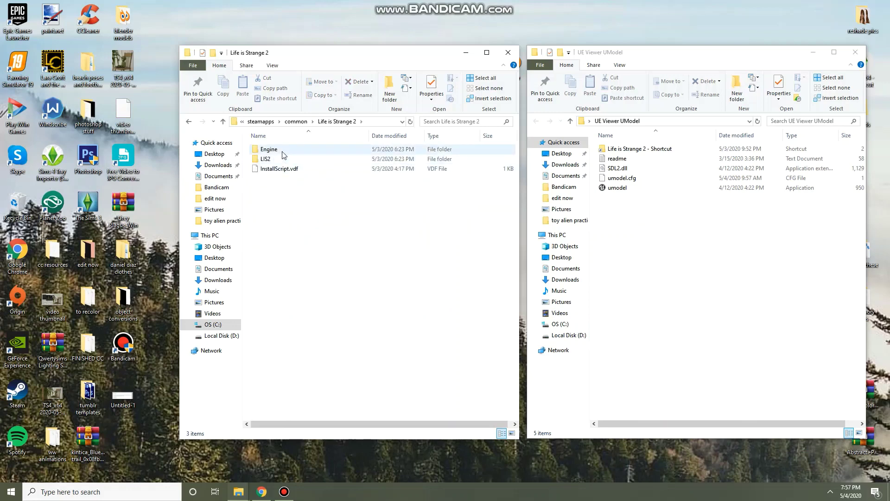
click(296, 121)
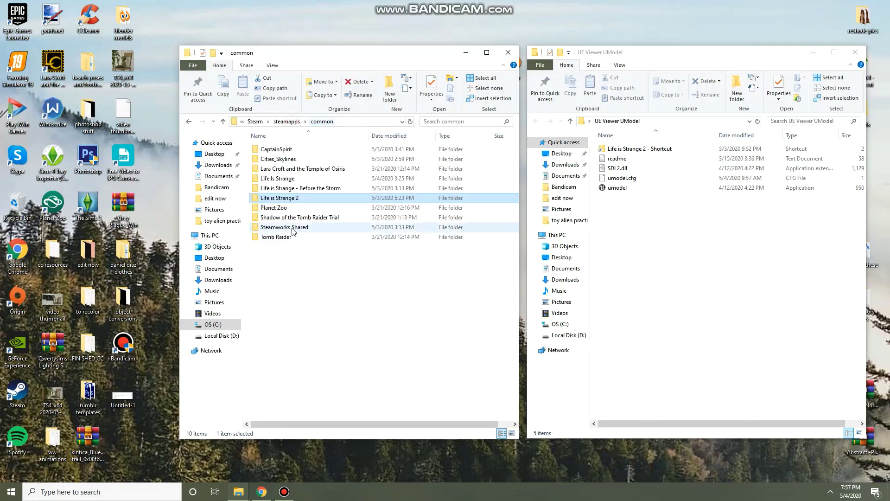
right_click(312, 198)
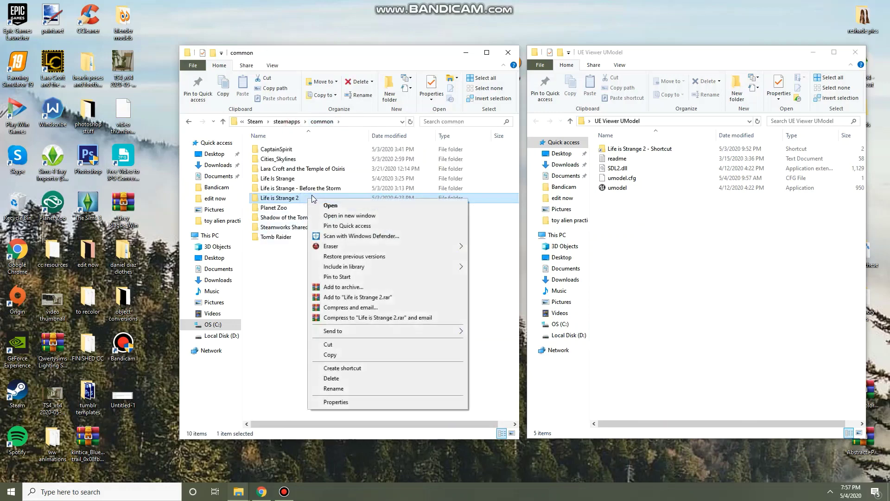
click(368, 369)
mouse_move(299, 247)
mouse_down()
mouse_move(302, 257)
mouse_move(729, 239)
mouse_move(650, 186)
mouse_move(649, 218)
mouse_move(788, 260)
mouse_move(674, 207)
mouse_move(673, 181)
mouse_move(674, 191)
mouse_move(297, 278)
mouse_move(300, 250)
mouse_up()
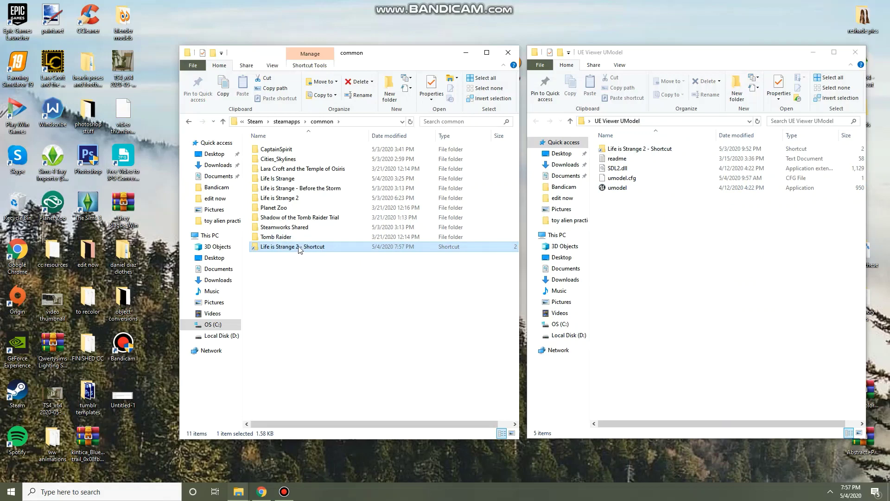
right_click(302, 335)
click(315, 450)
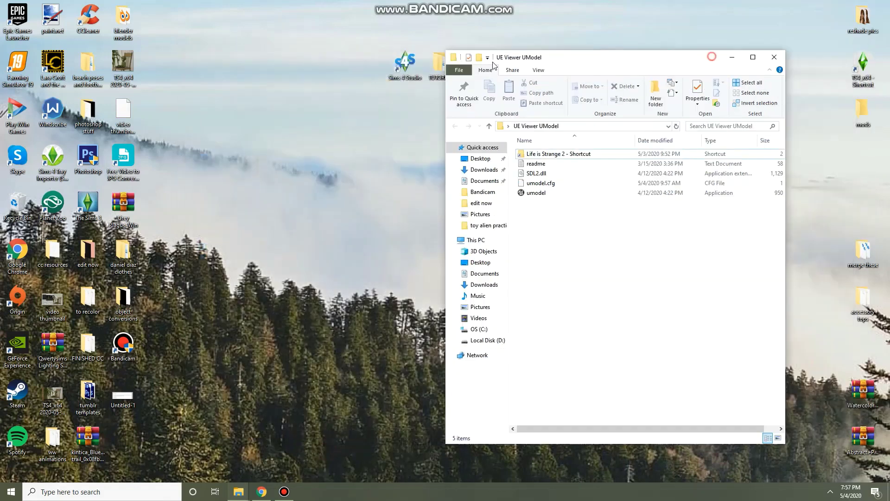
Step: Move the UE Viewer UModel folder window aside and launch the umodel application from it
drag(644, 60, 274, 79)
click(180, 210)
double_click(176, 210)
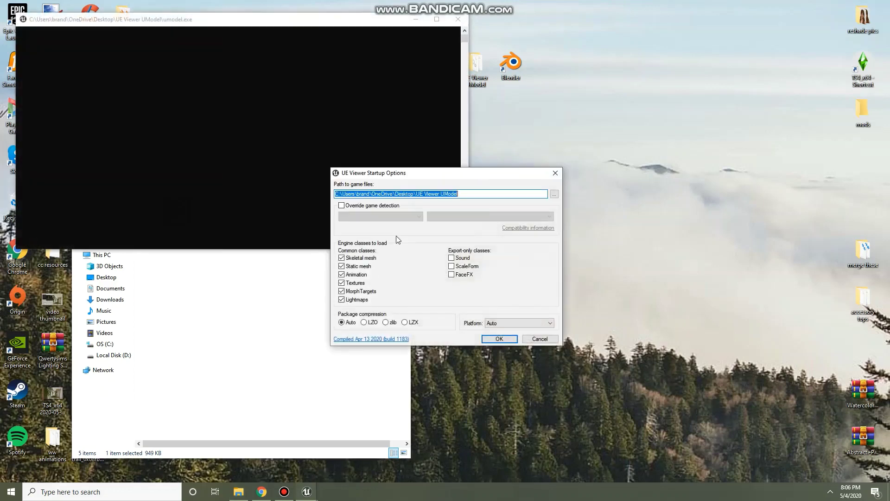
Step: Set the path to game files to the Life is Strange 2 folder through its shortcut and enable the game detection override
click(554, 194)
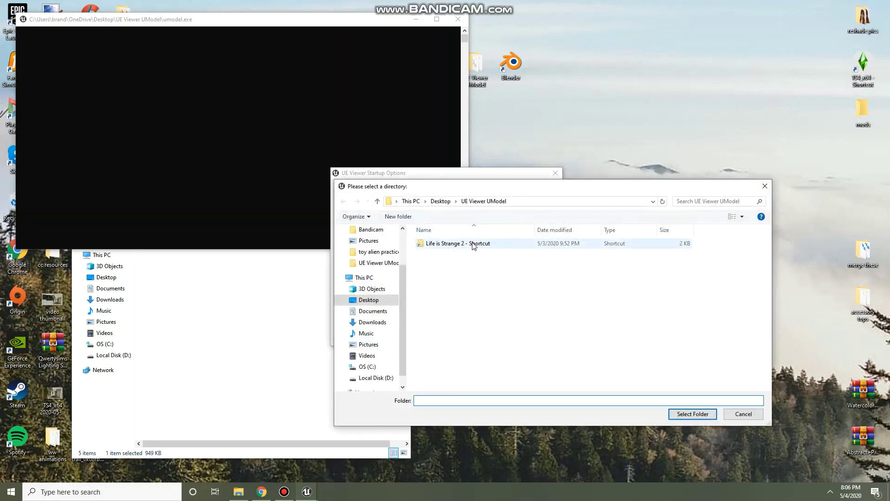
double_click(470, 245)
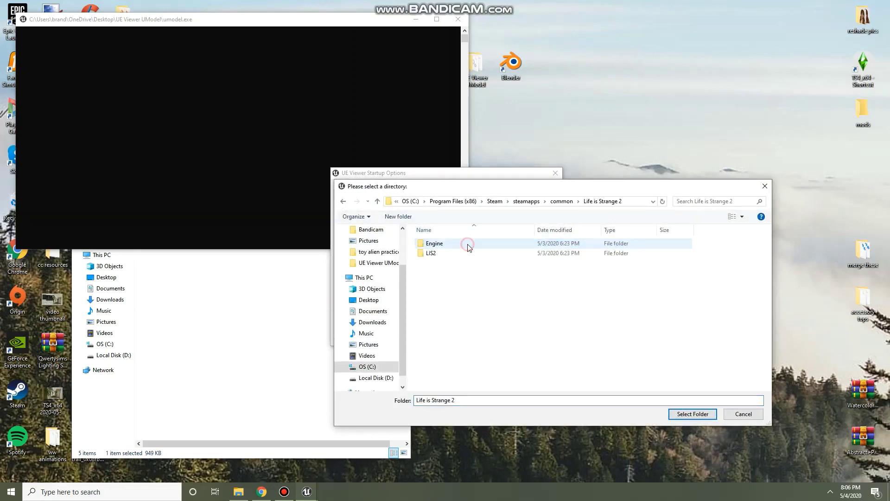
click(712, 417)
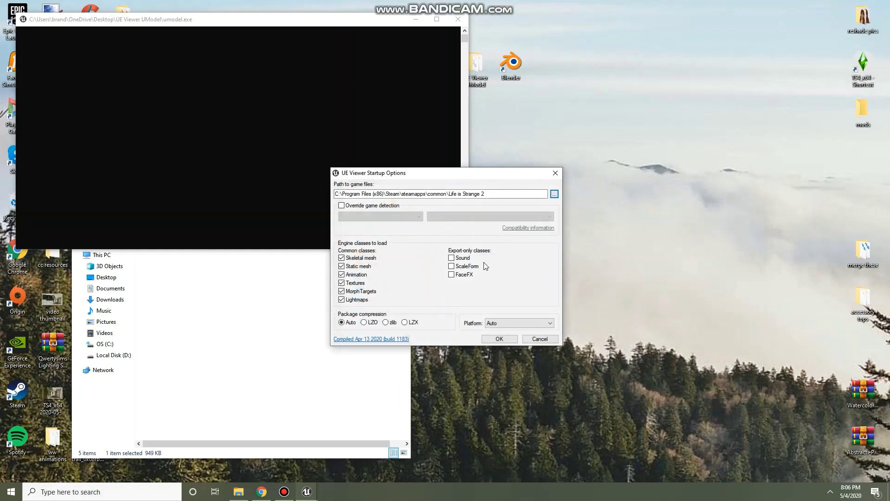
click(342, 206)
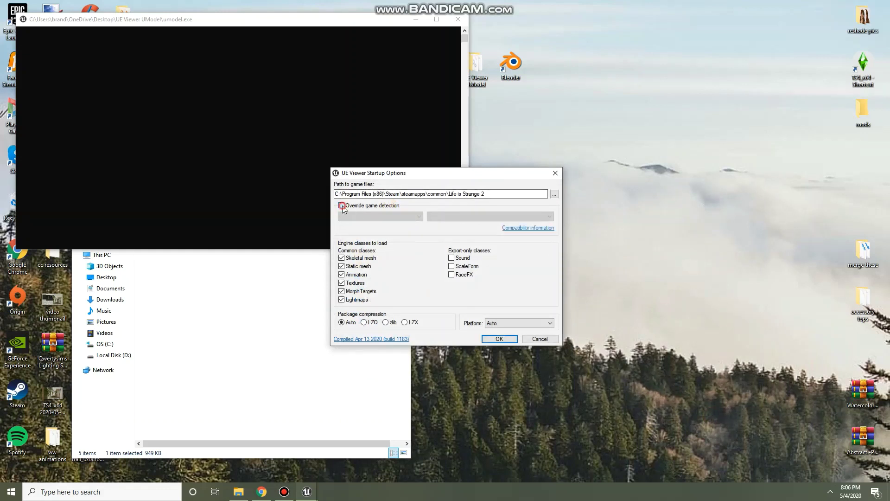
Step: Open the UE Viewer compatibility table in the browser and look up the engine version of Life is Strange 2
click(530, 229)
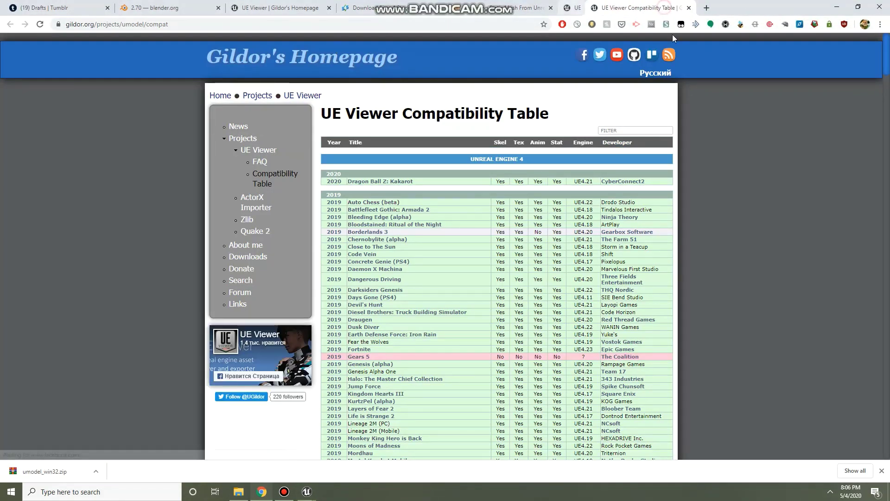
scroll(498, 221, down, 1)
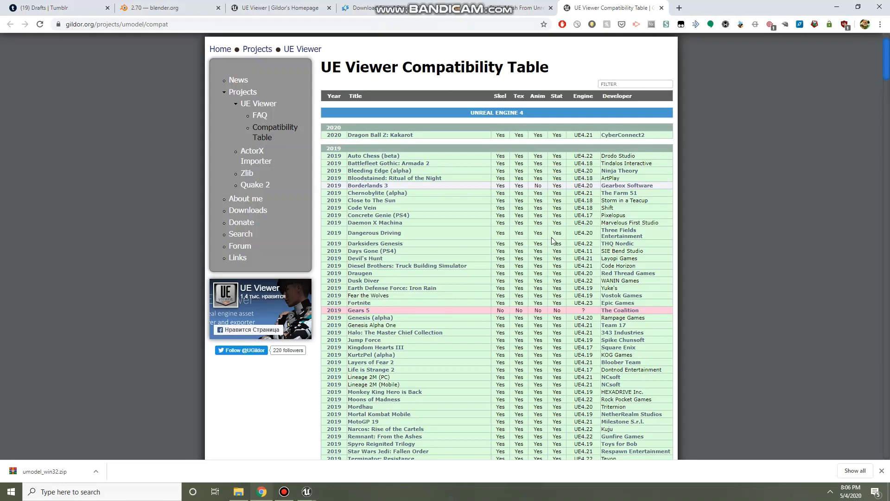
click(880, 470)
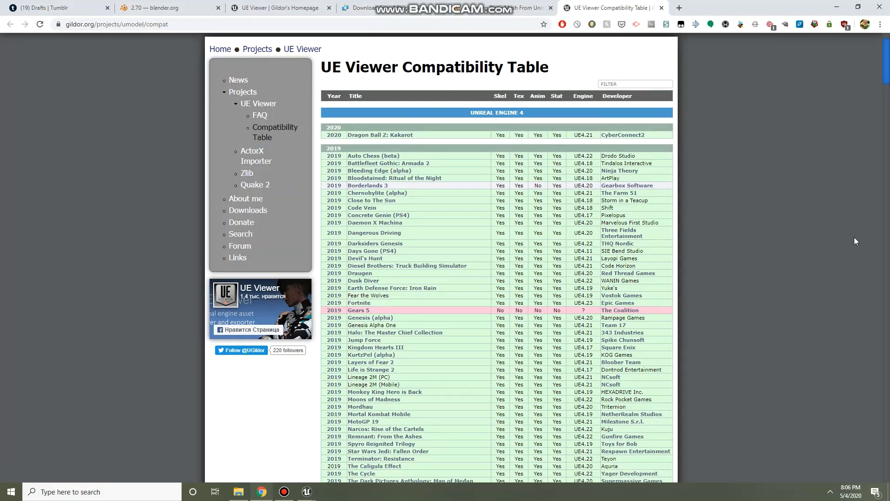
scroll(800, 218, down, 3)
scroll(793, 204, up, 4)
key(ctrl+f)
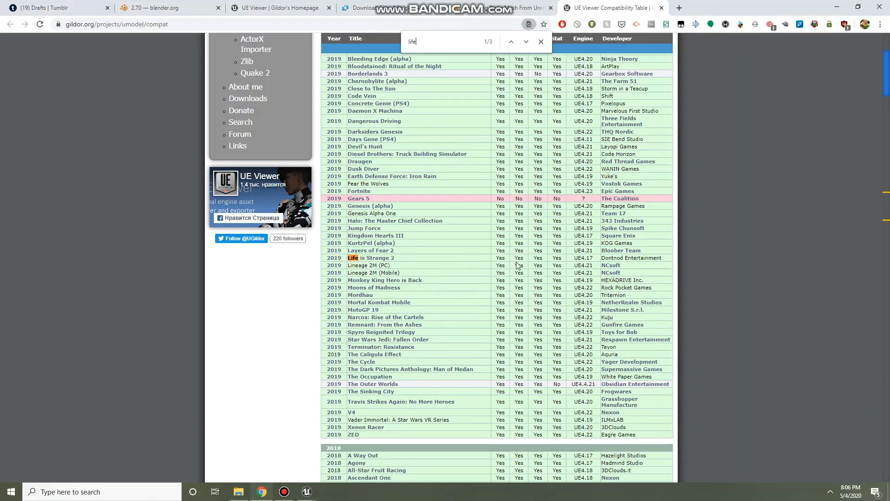
drag(594, 258, 575, 260)
click(838, 7)
Step: Override the engine with Unreal engine 4, version Unreal engine 4.17, and load the game packages
click(386, 217)
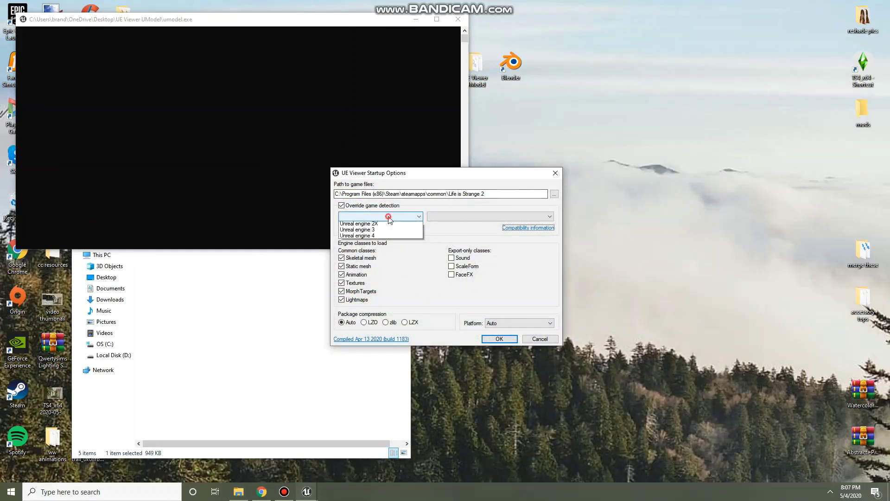
click(380, 251)
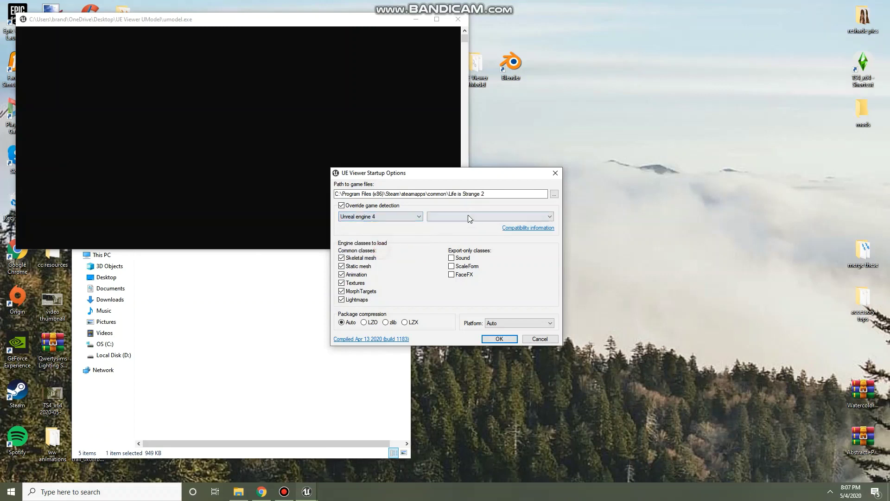
click(468, 216)
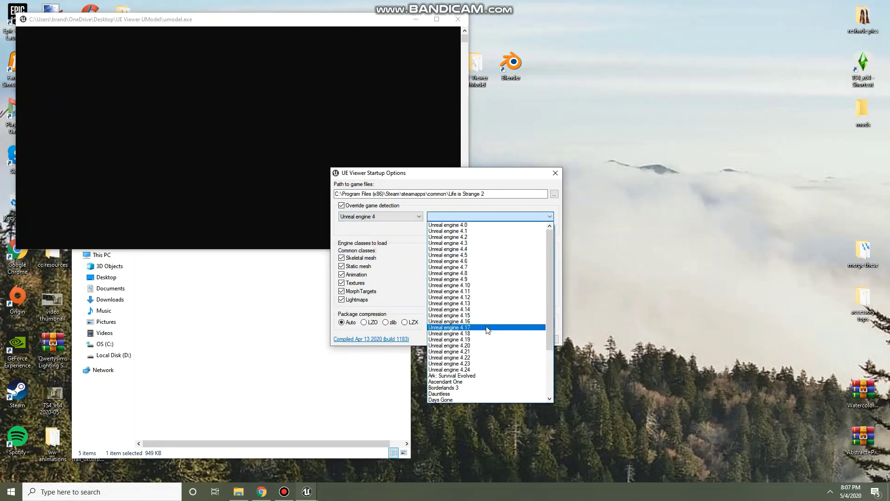
click(487, 327)
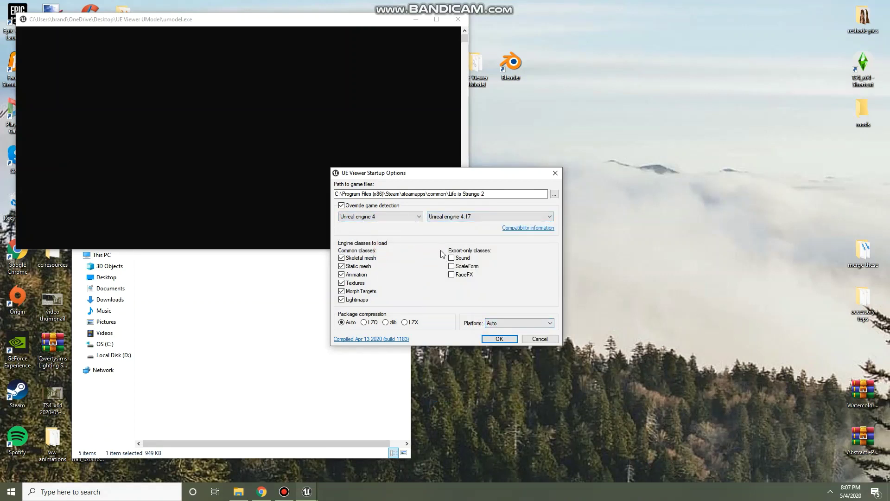
click(357, 301)
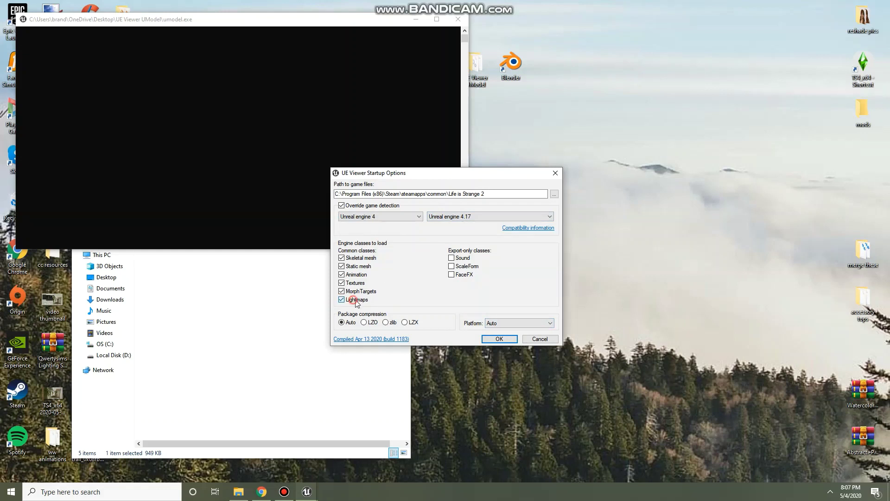
click(364, 277)
click(508, 339)
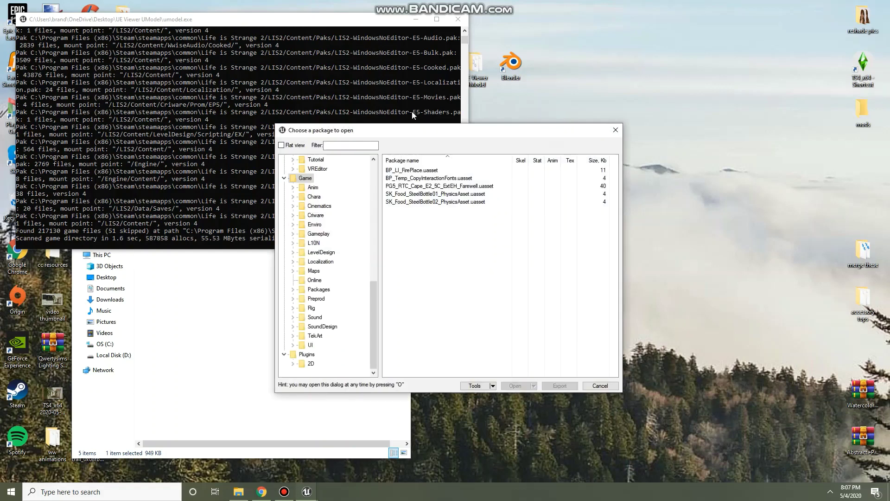
Step: Expand the package tree to Game/Enviro/PROM/Ep3 and examine the subfolders of its Obj and Env folders
scroll(368, 204, up, 12)
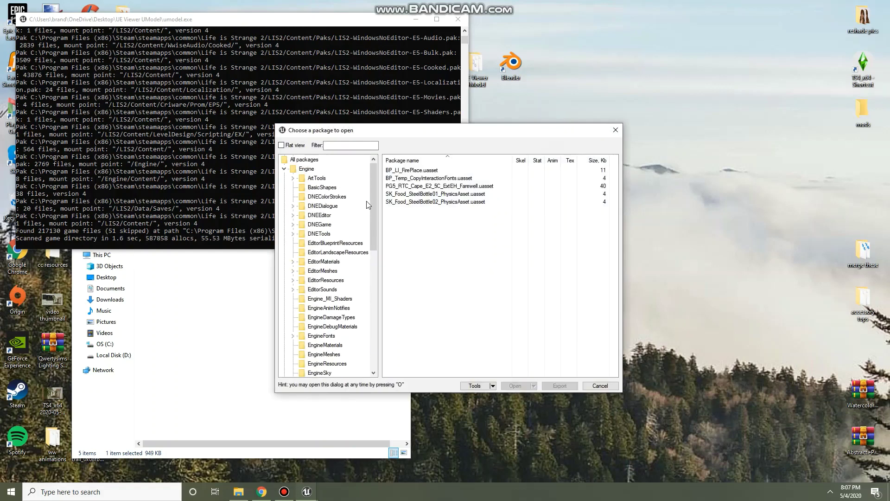
scroll(368, 204, down, 12)
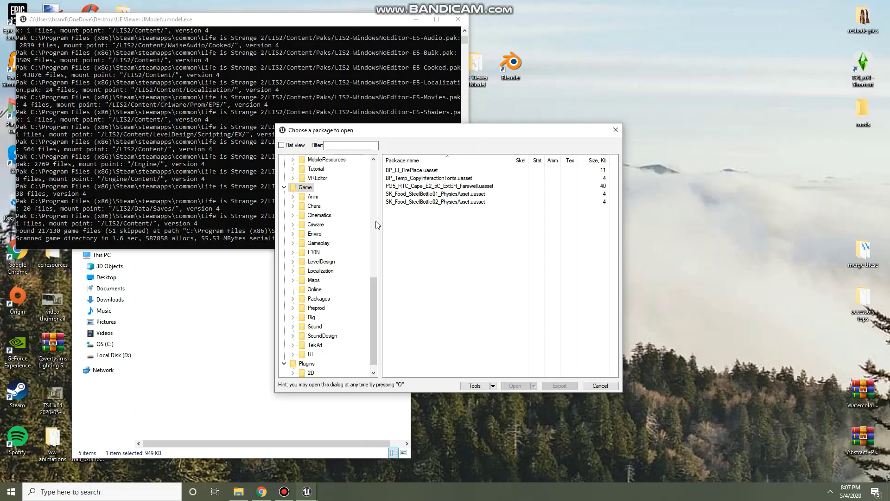
click(293, 234)
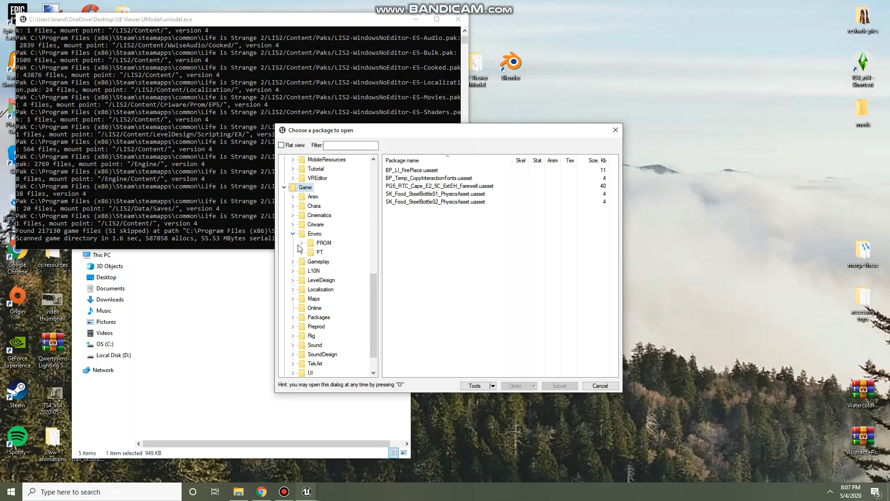
click(302, 243)
scroll(334, 246, down, 1)
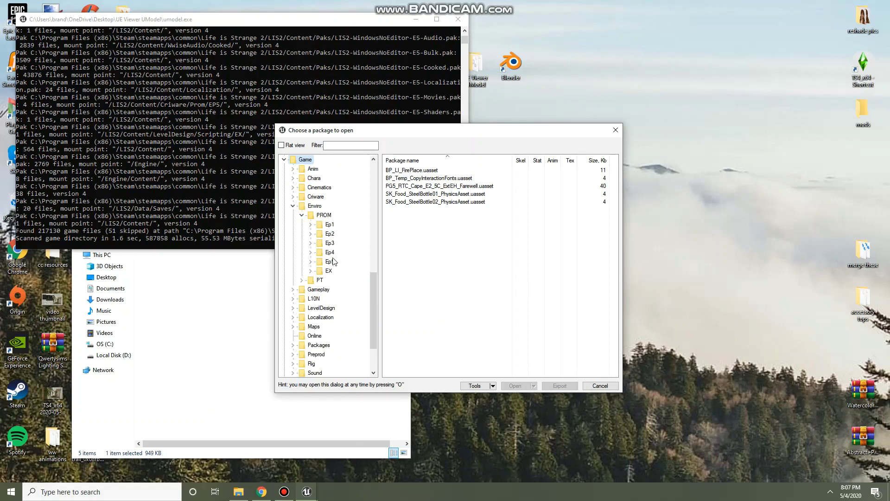
click(311, 244)
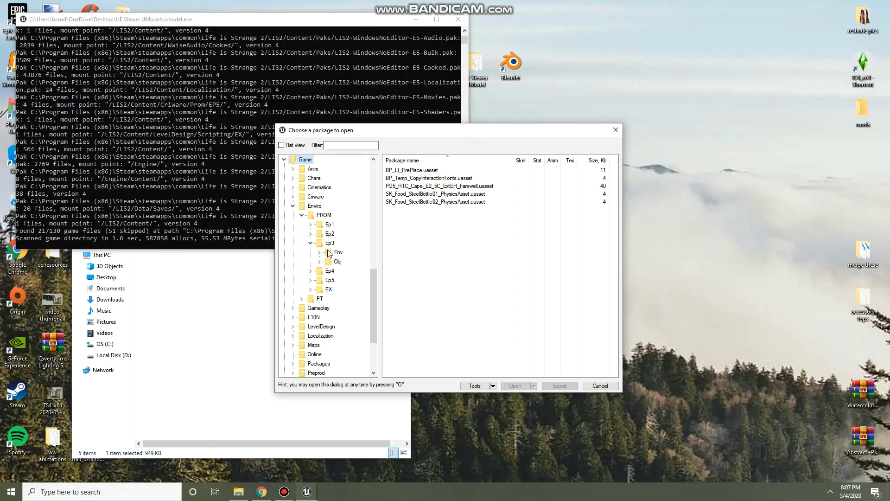
click(320, 262)
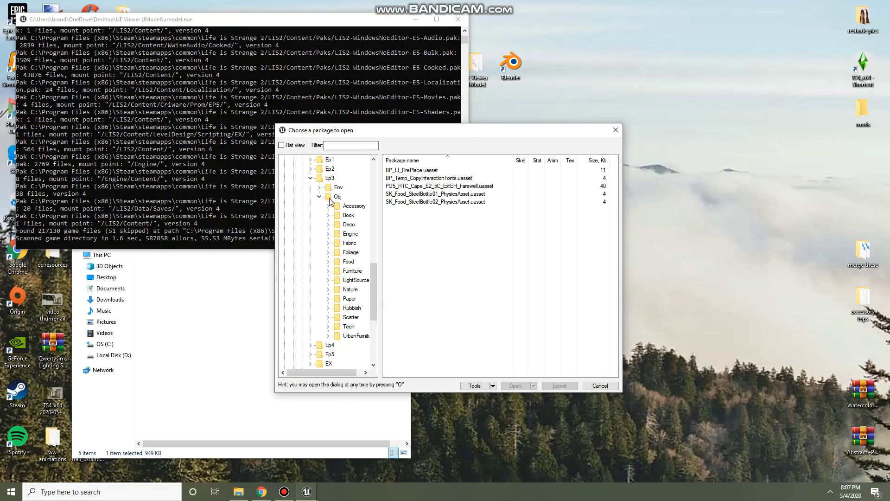
click(320, 187)
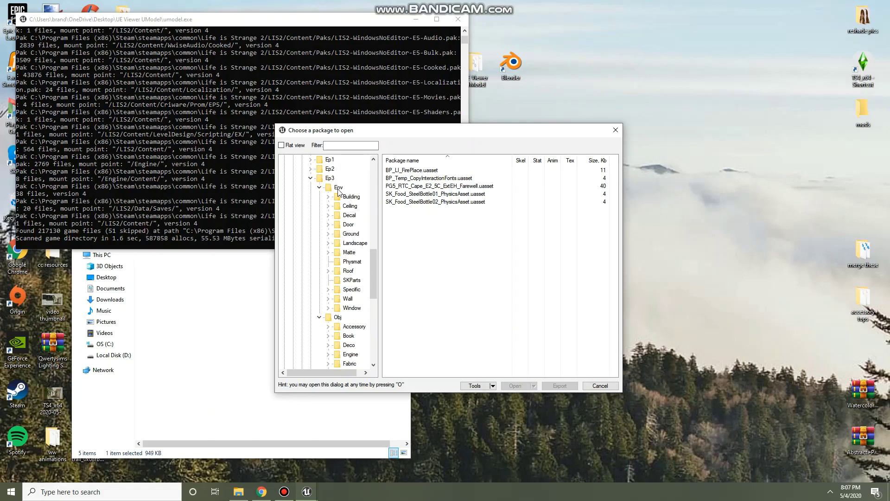
click(321, 189)
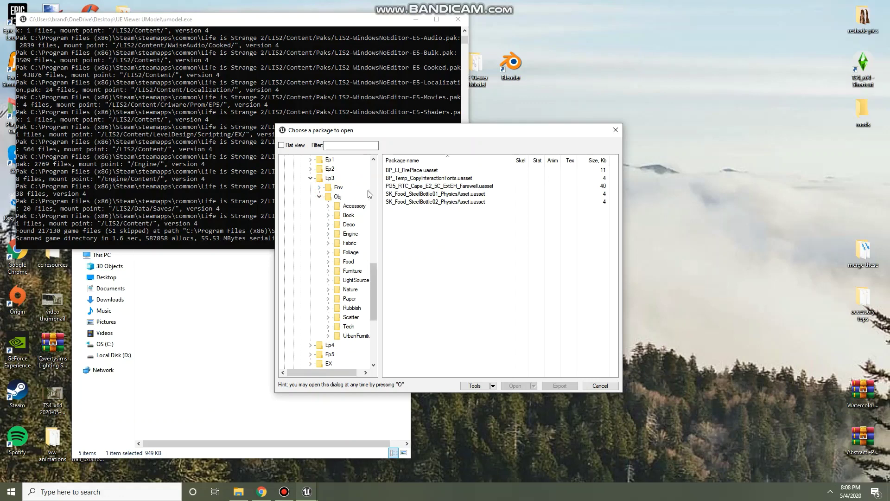
Step: Show the packages in the Model folder of Ep3's Obj/Accessory category and look through the list
scroll(330, 191, down, 1)
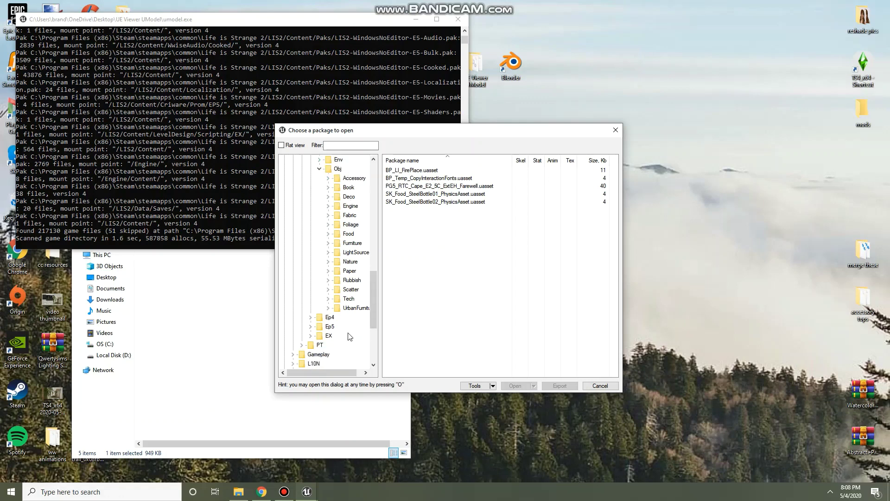
drag(325, 373, 332, 373)
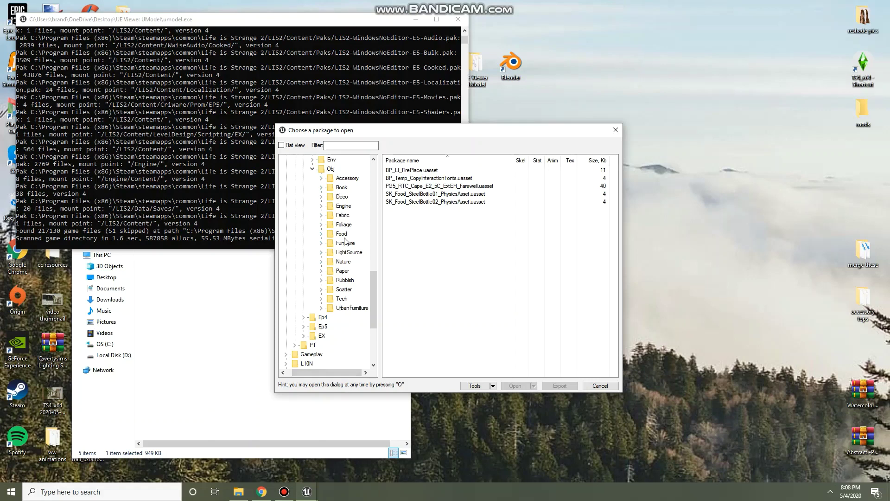
click(321, 178)
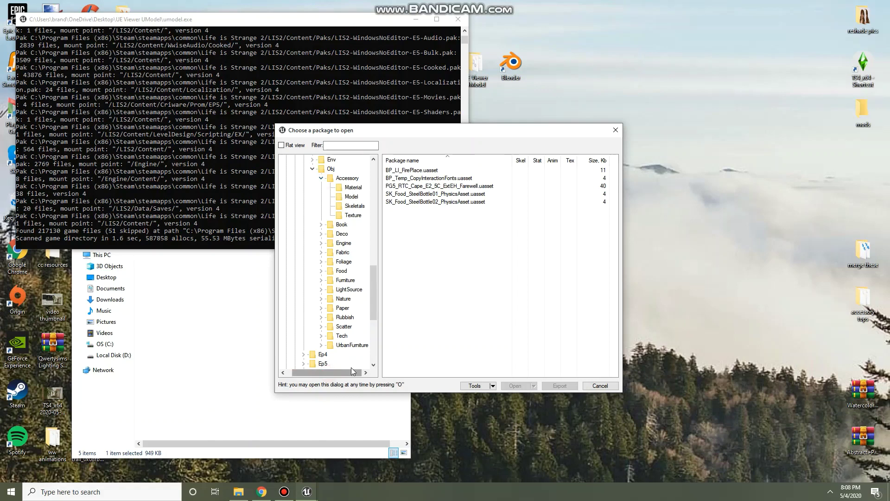
click(355, 196)
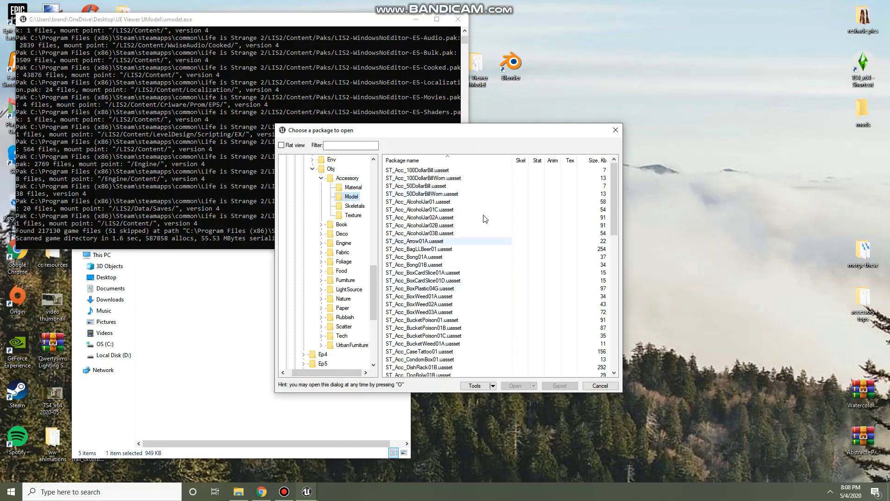
drag(617, 171, 621, 362)
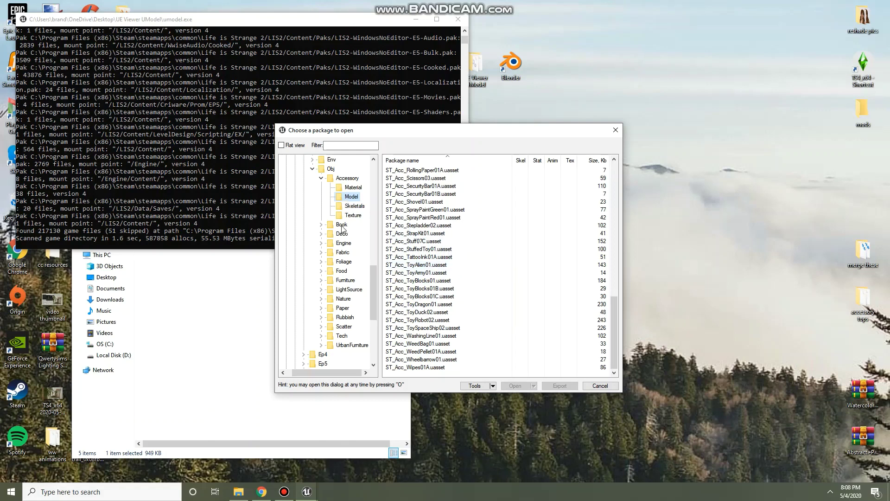
Step: View the packages in the Book category's Model folder and collapse the Book folder again
click(322, 225)
click(351, 243)
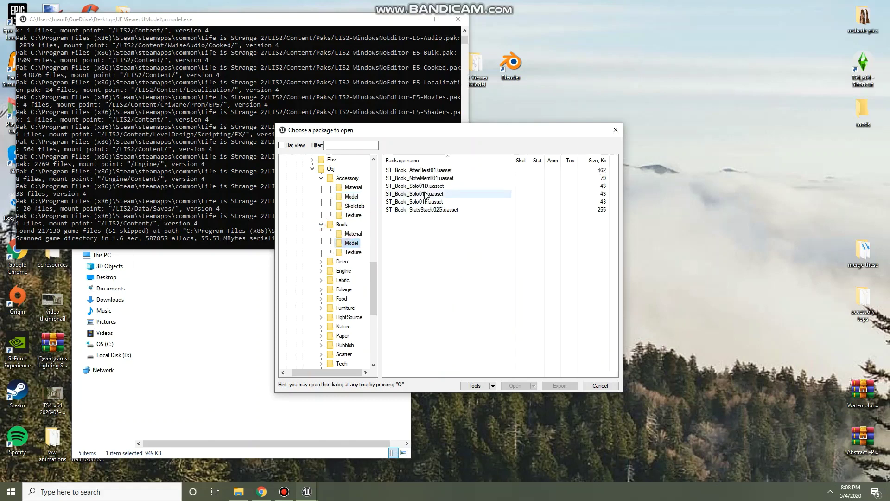
click(322, 225)
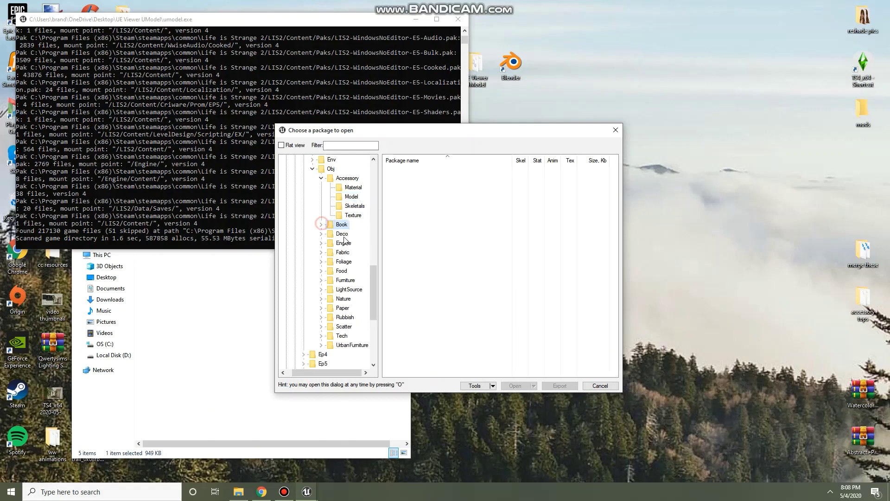
Step: View the packages in the Model folders of the Deco and Food categories, collapsing Deco again after viewing it
click(322, 234)
click(352, 254)
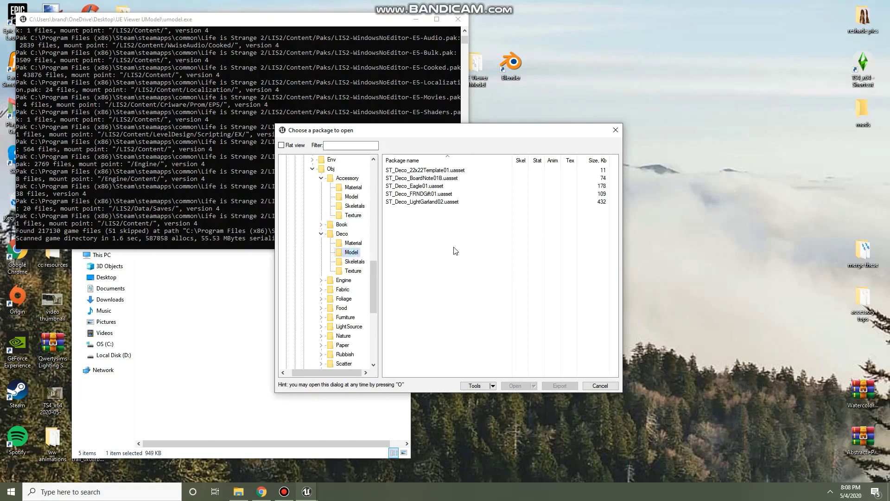
click(322, 234)
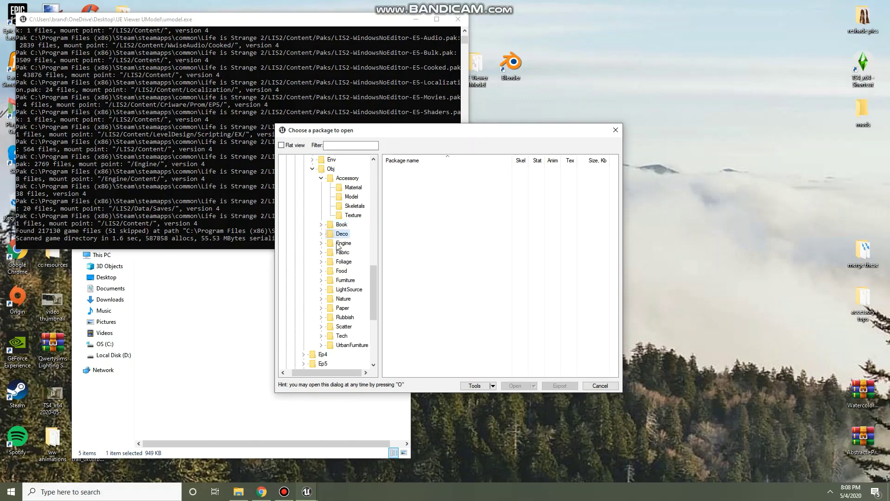
scroll(337, 257, down, 1)
double_click(341, 243)
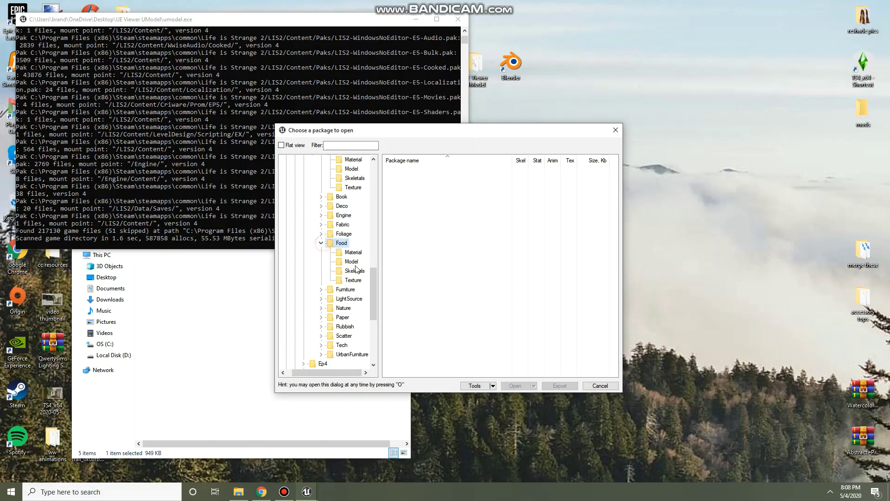
click(351, 261)
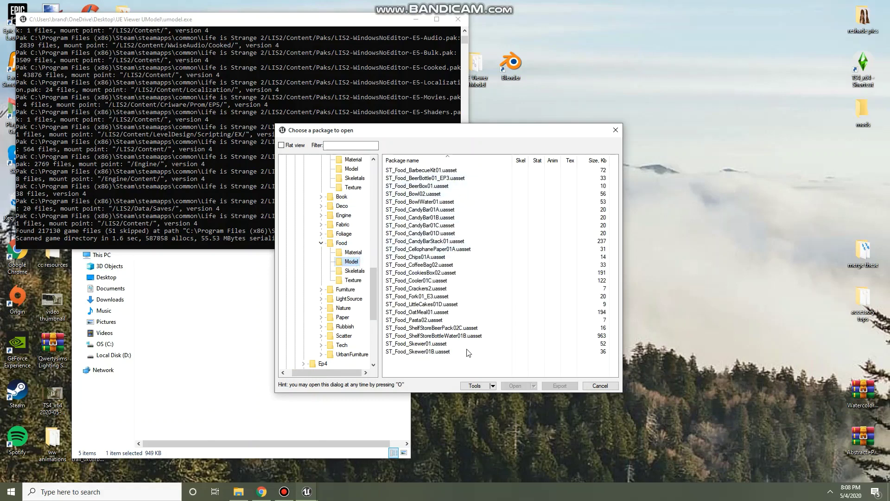
Step: View the packages in the Model folders of the Furniture and Nature categories
click(344, 289)
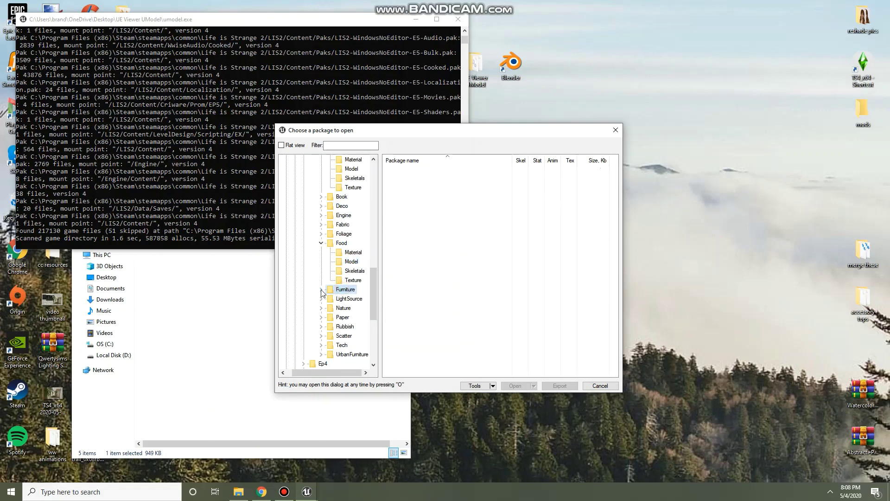
click(321, 290)
click(352, 307)
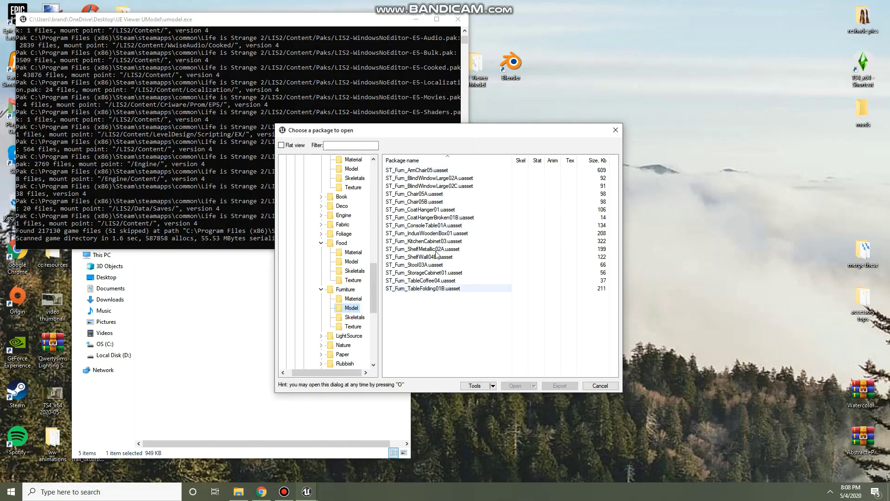
scroll(346, 332, down, 1)
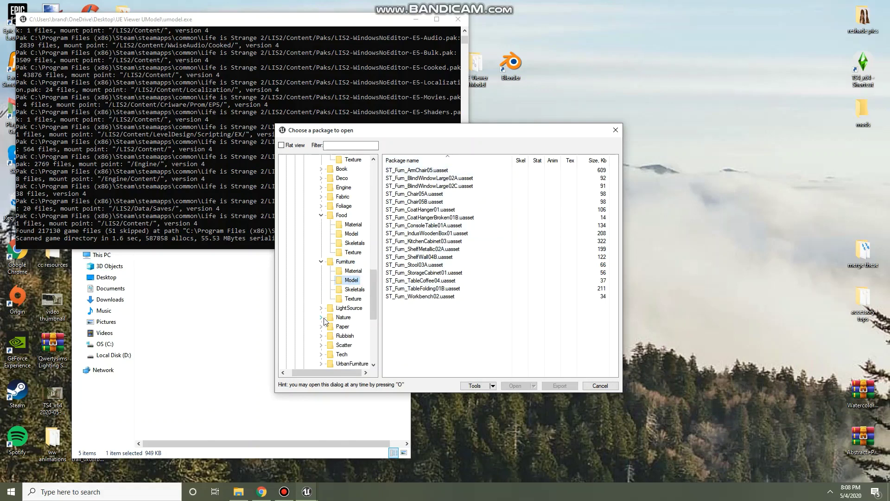
scroll(325, 321, down, 1)
click(321, 289)
click(351, 308)
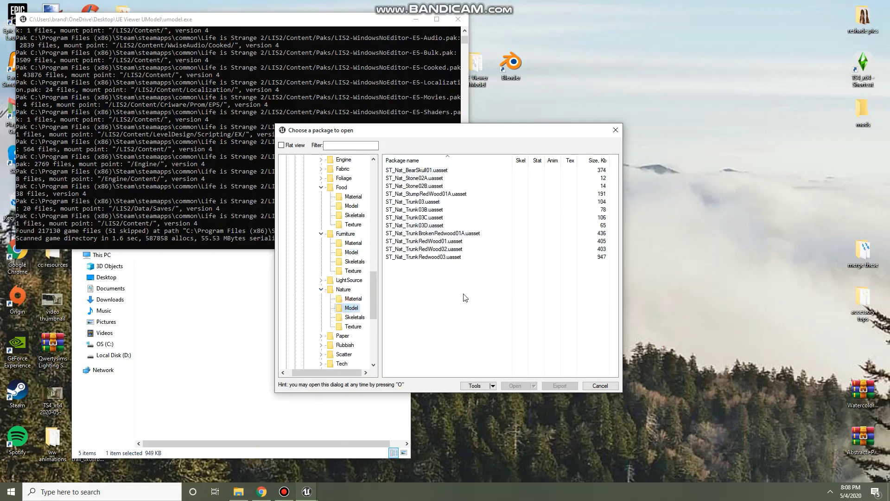
Step: Expand the Rubbish category and view the packages in its Model folder
scroll(348, 302, down, 1)
click(345, 318)
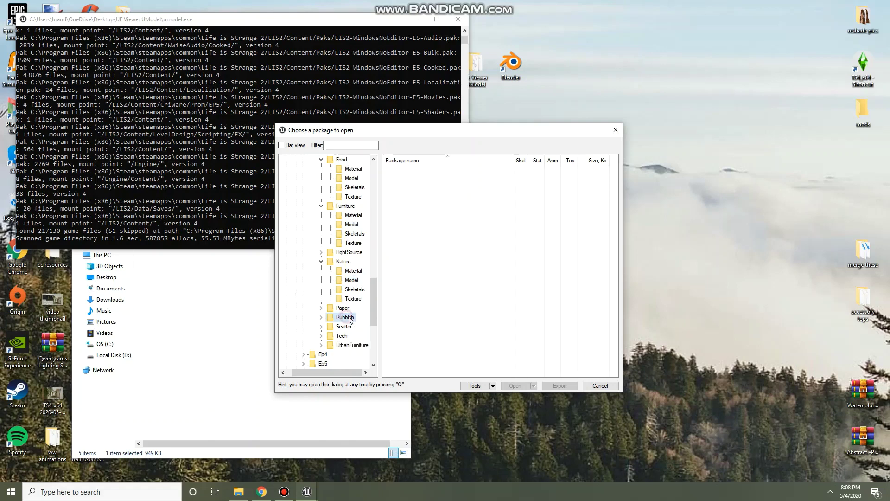
click(321, 317)
click(351, 335)
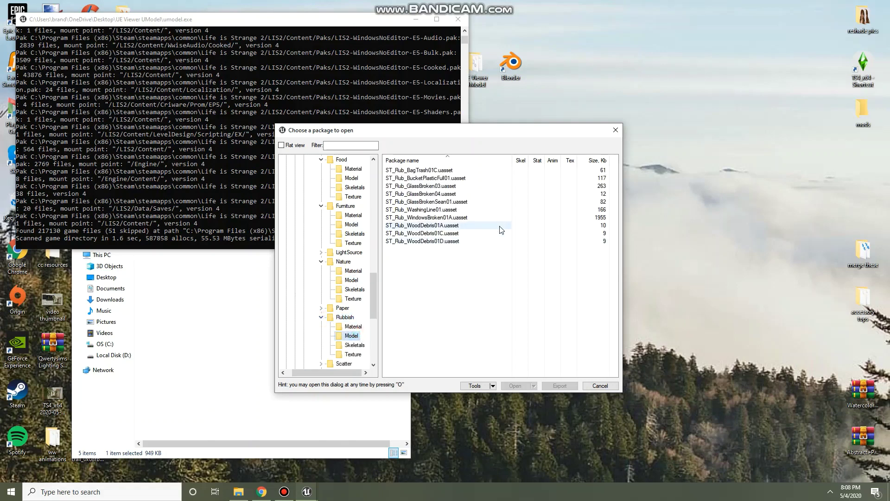
Step: Collapse the Food, Nature, Furniture and Rubbish folders in Ep3's Obj tree
scroll(354, 295, down, 5)
scroll(350, 320, up, 7)
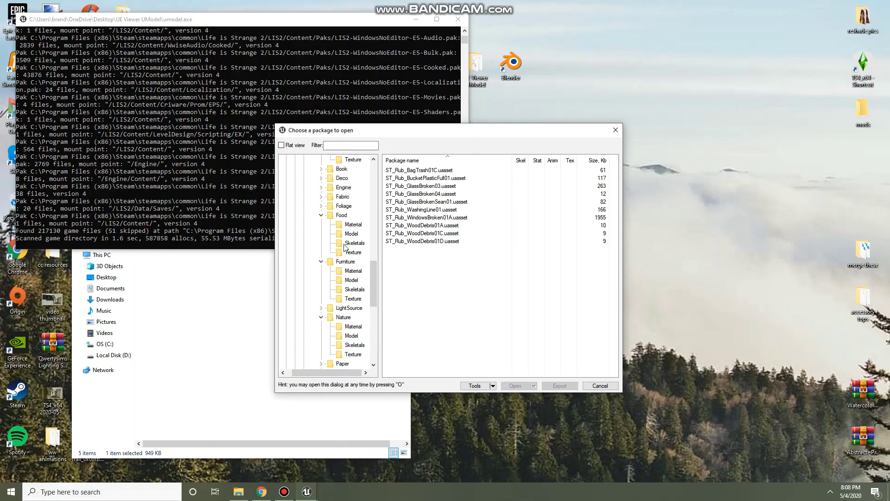
scroll(361, 255, up, 2)
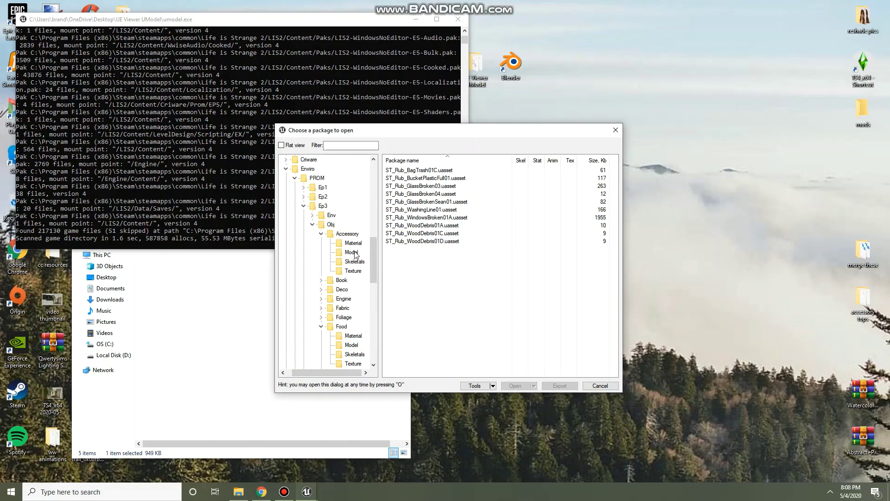
scroll(359, 328, down, 3)
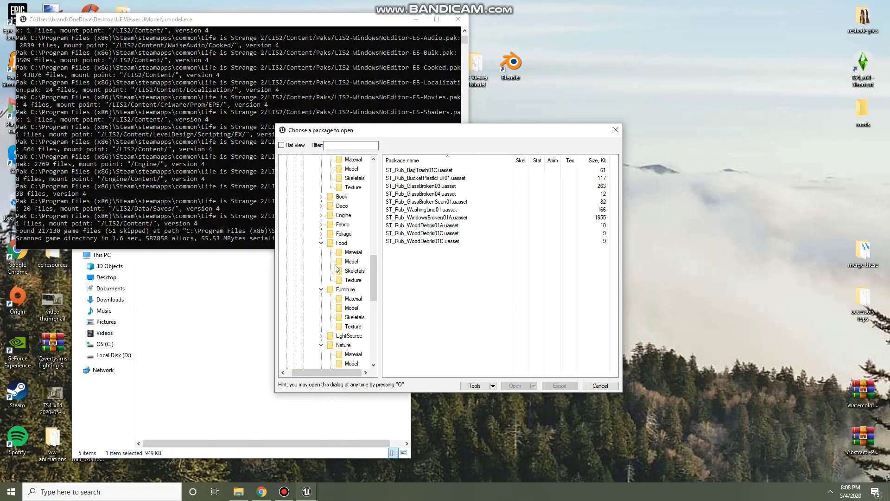
click(321, 243)
click(323, 308)
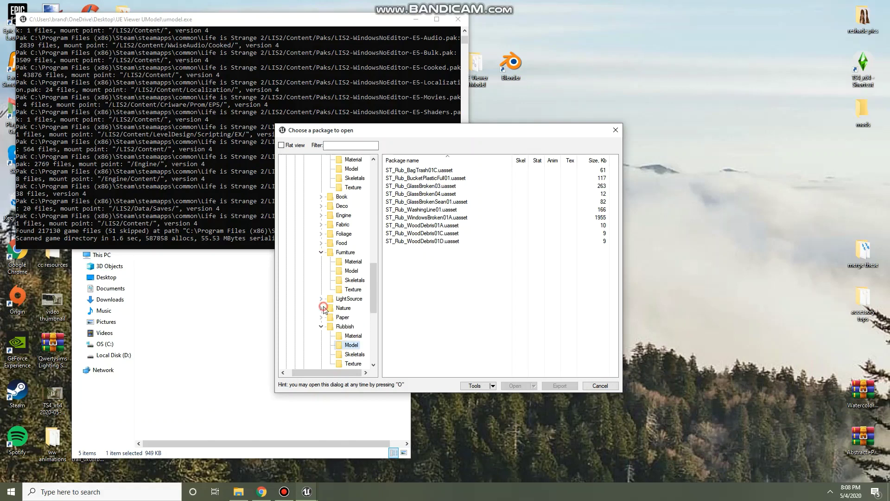
click(321, 252)
click(321, 289)
scroll(345, 289, up, 3)
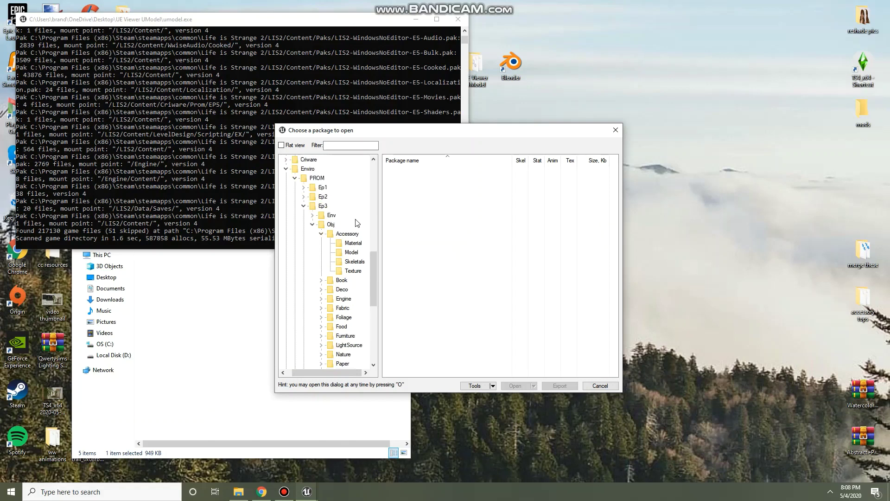
Step: Open the ST_Acc_ToyAlien01 package from the Accessory category's Model folder and look at the model in the viewer
click(351, 253)
scroll(511, 278, down, 2)
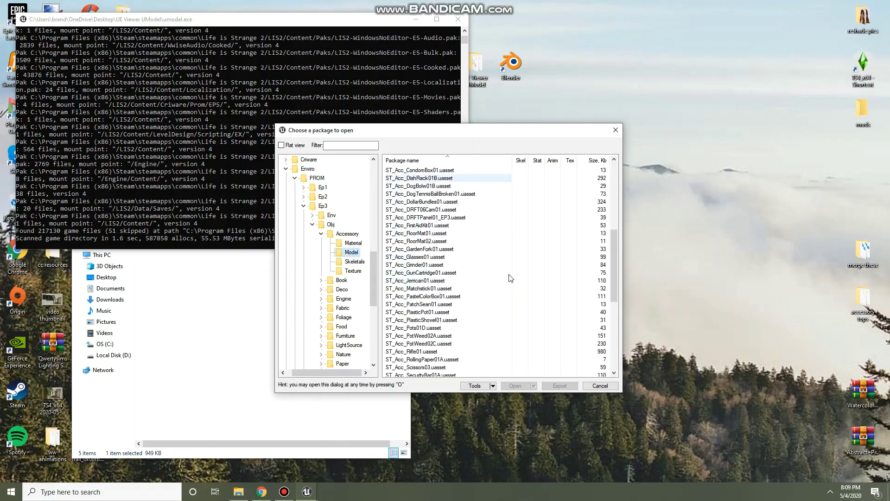
scroll(511, 278, down, 8)
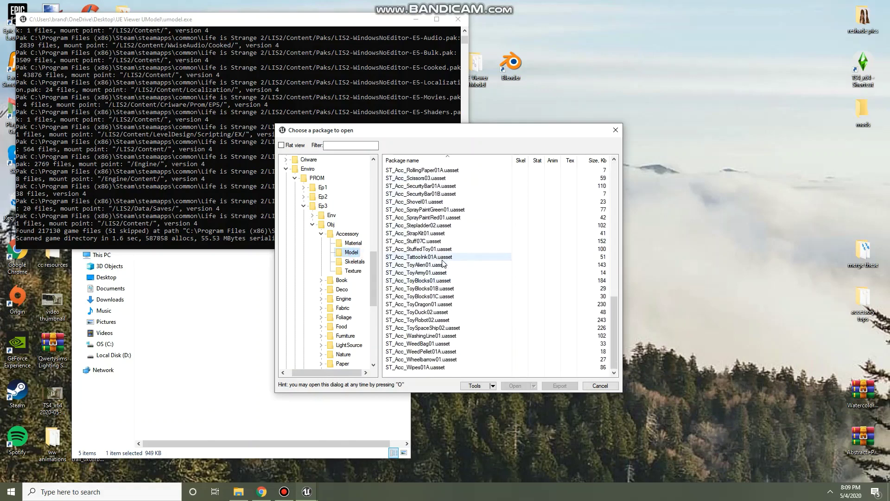
click(443, 265)
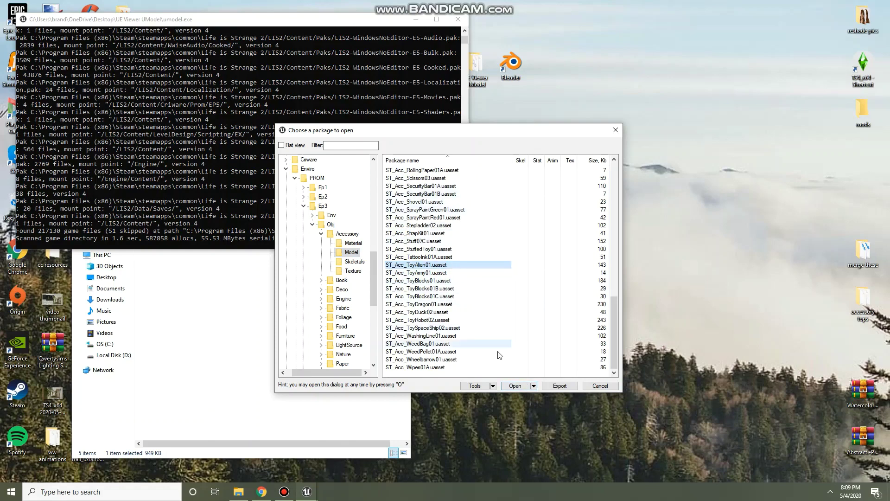
click(514, 386)
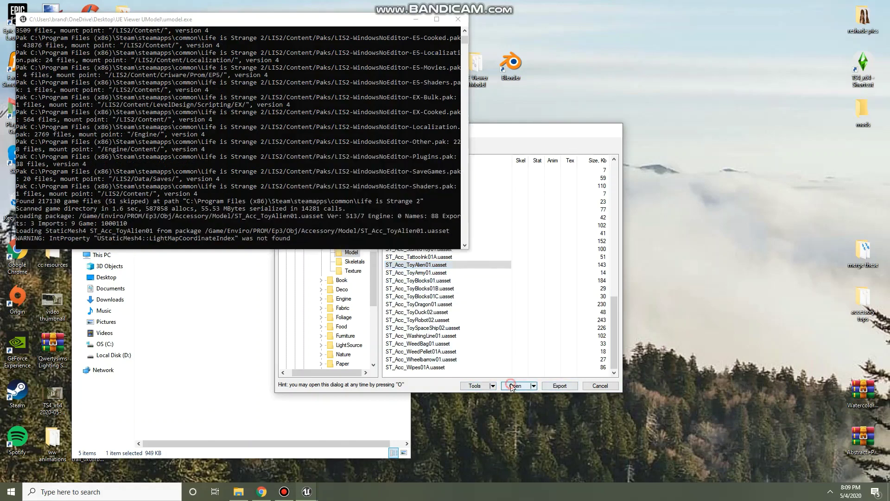
drag(542, 247, 672, 209)
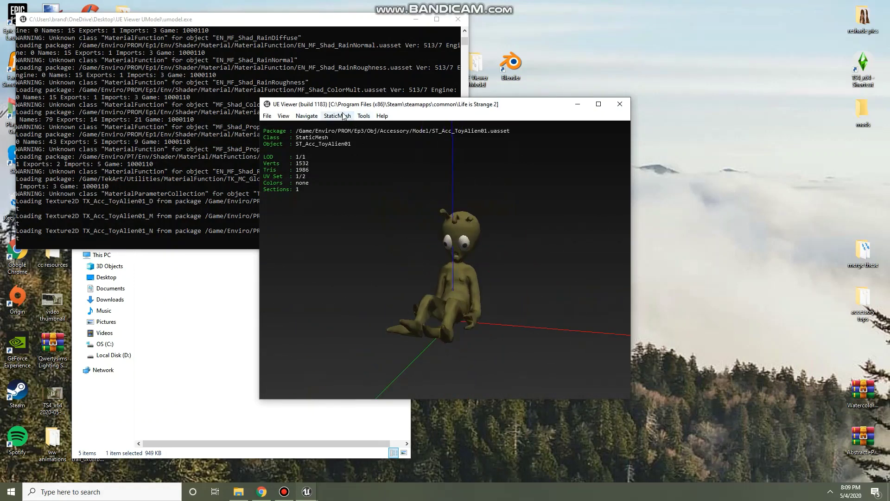
Step: Export the toy alien to the desktop's TUTORIAL folder with ActorX meshes, PNG textures and compressed textures in dds format
click(364, 117)
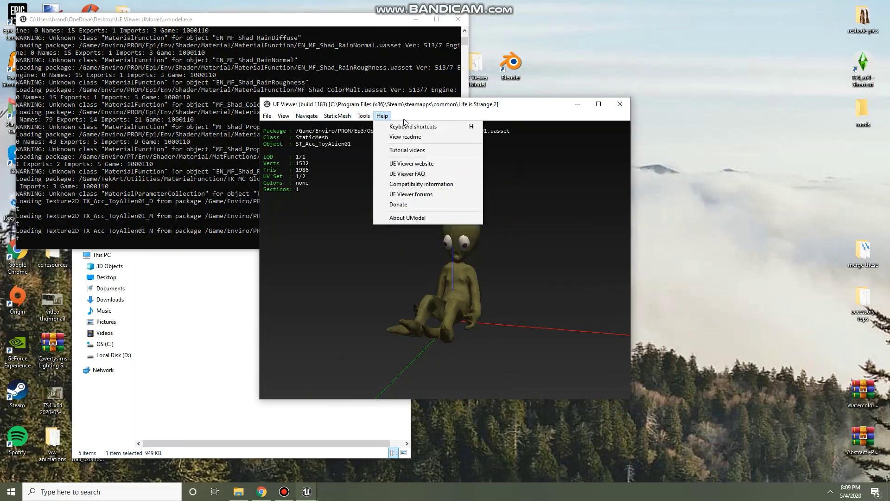
click(396, 127)
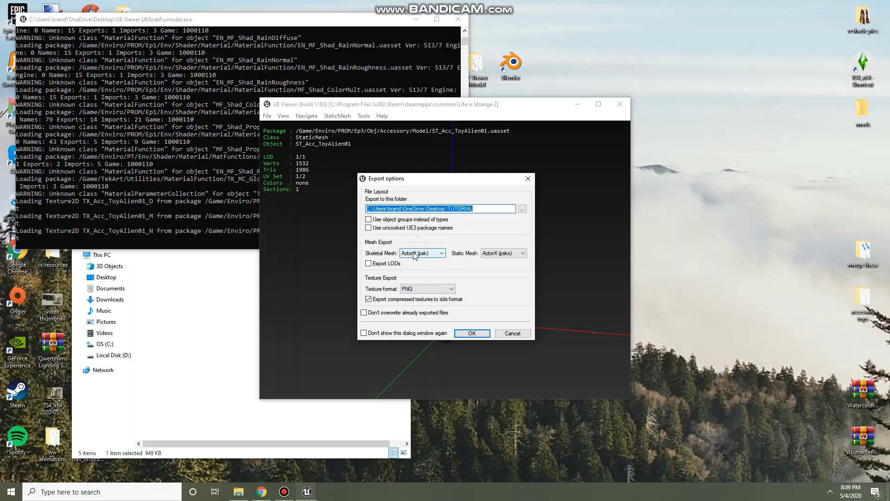
click(427, 256)
click(428, 255)
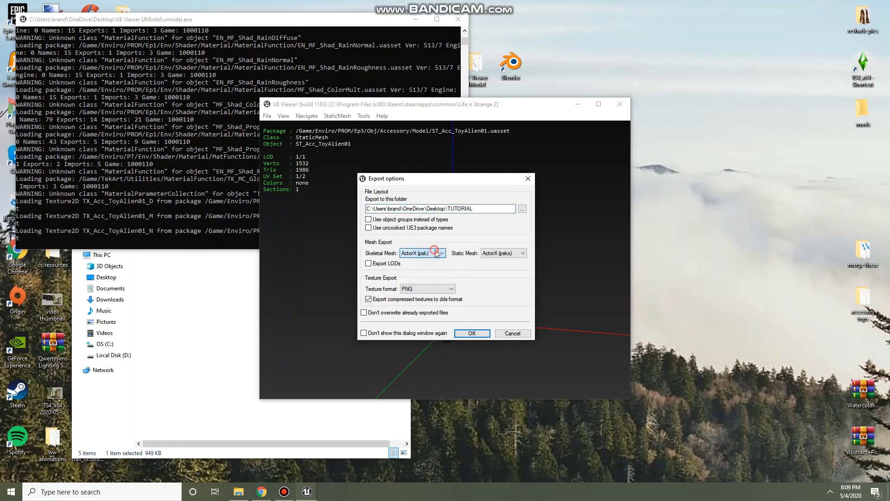
key(Tab)
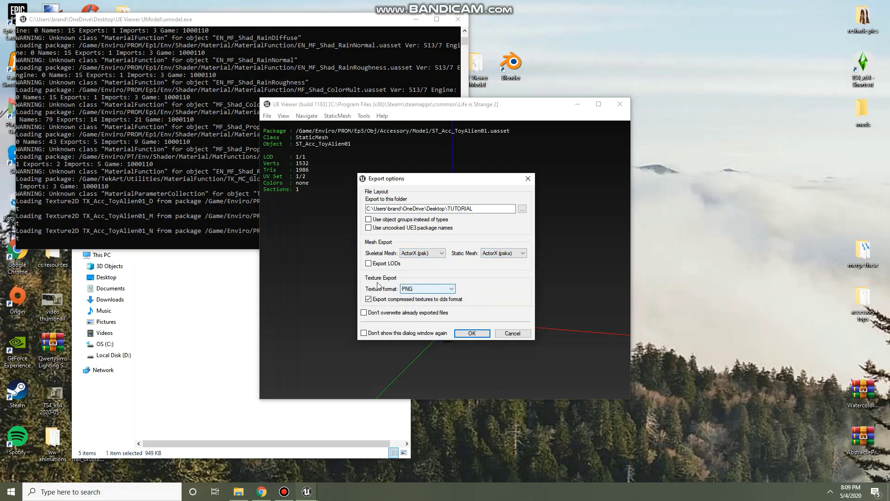
click(450, 288)
click(450, 289)
click(466, 334)
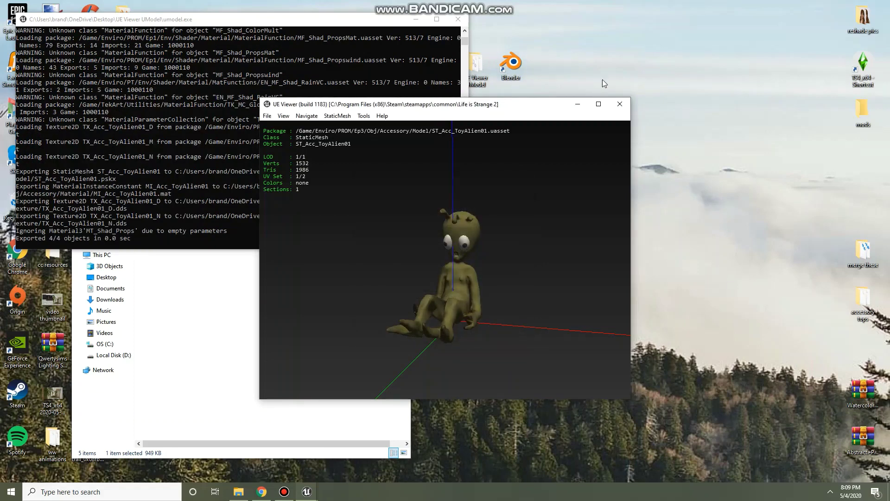
Step: Open the TUTORIAL folder from the desktop in File Explorer and go down to Game/Enviro/PROM/Ep3/Obj/Accessory
key(super+d)
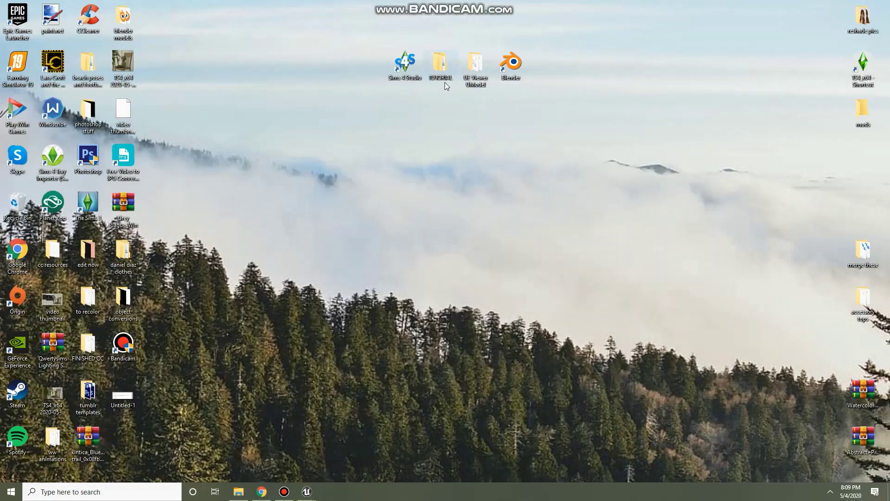
double_click(441, 64)
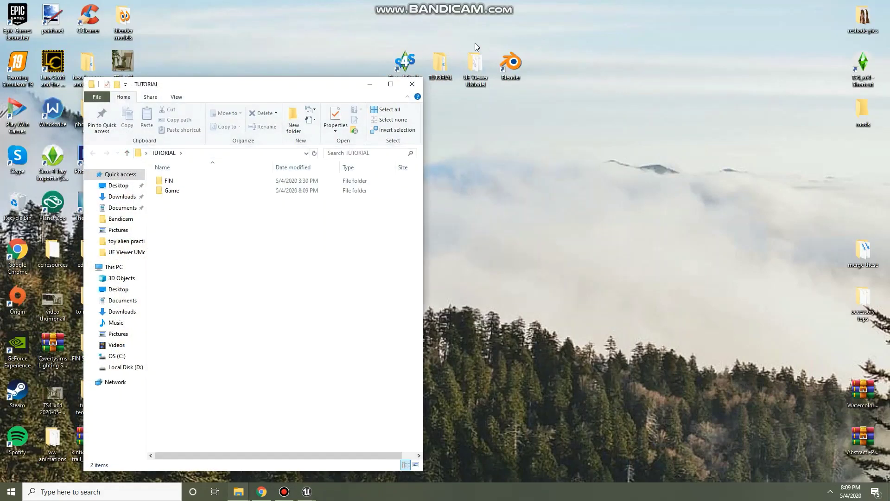
double_click(186, 193)
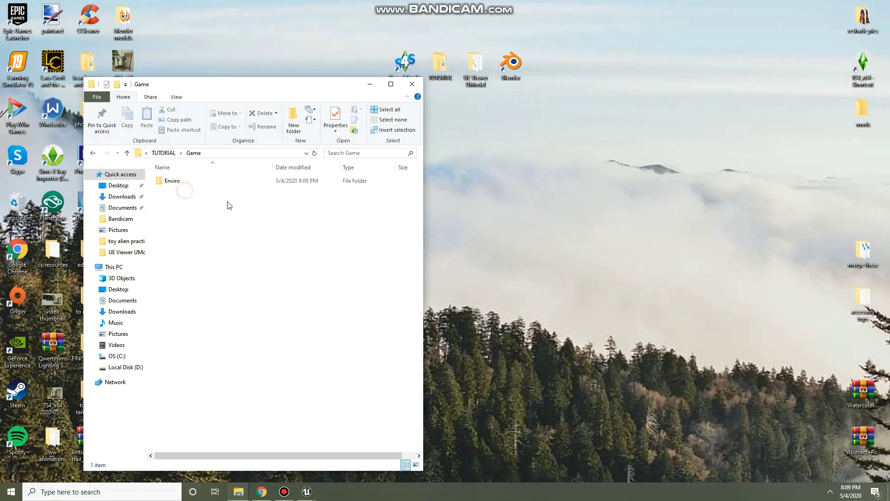
double_click(203, 181)
double_click(191, 182)
double_click(191, 182)
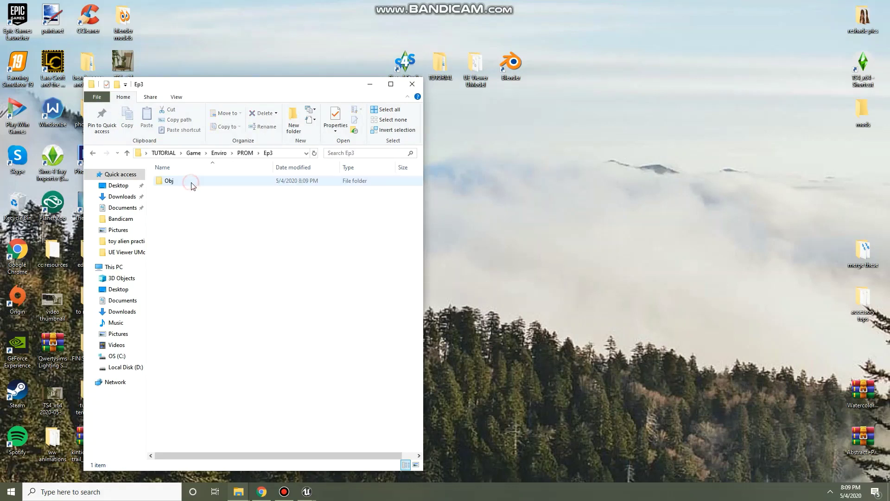
click(190, 186)
double_click(190, 184)
double_click(191, 181)
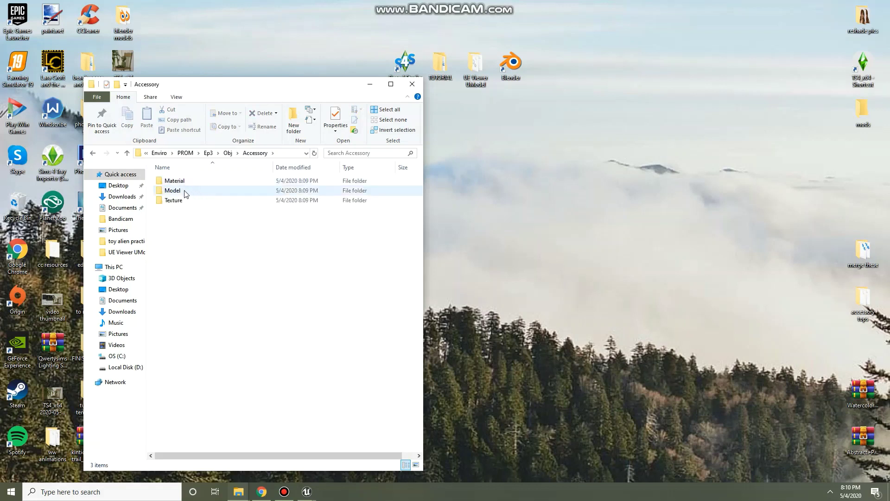
Step: Move the exported Model and Texture folders from Accessory up into the TUTORIAL folder
drag(217, 231, 200, 189)
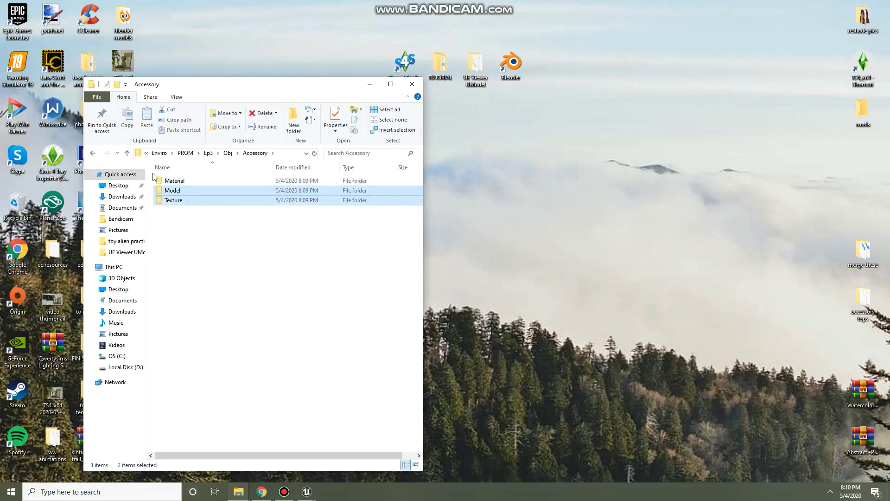
right_click(190, 191)
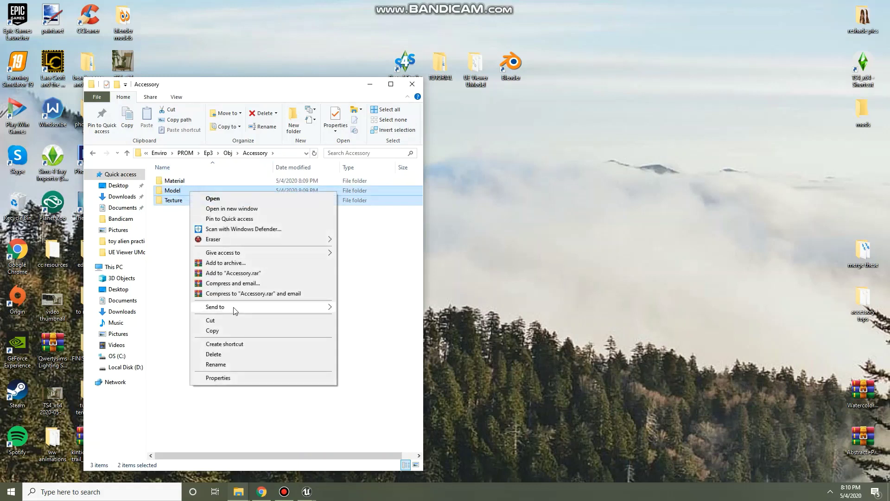
click(213, 321)
click(160, 153)
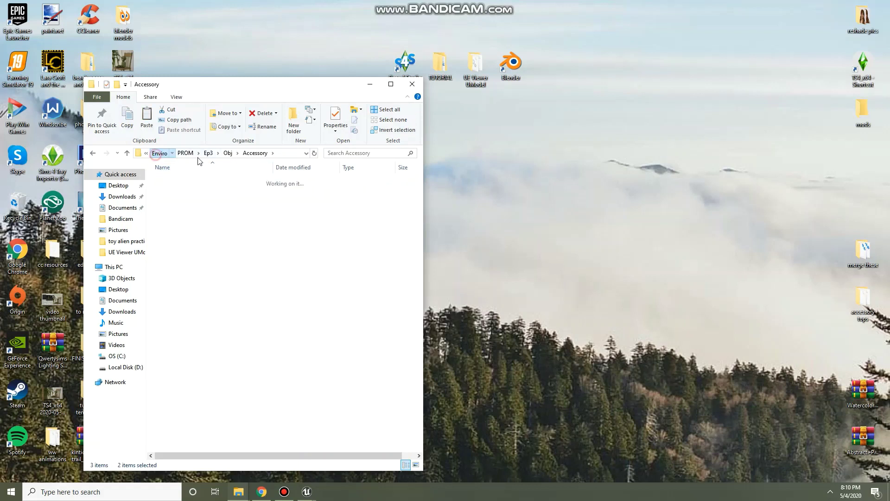
click(188, 154)
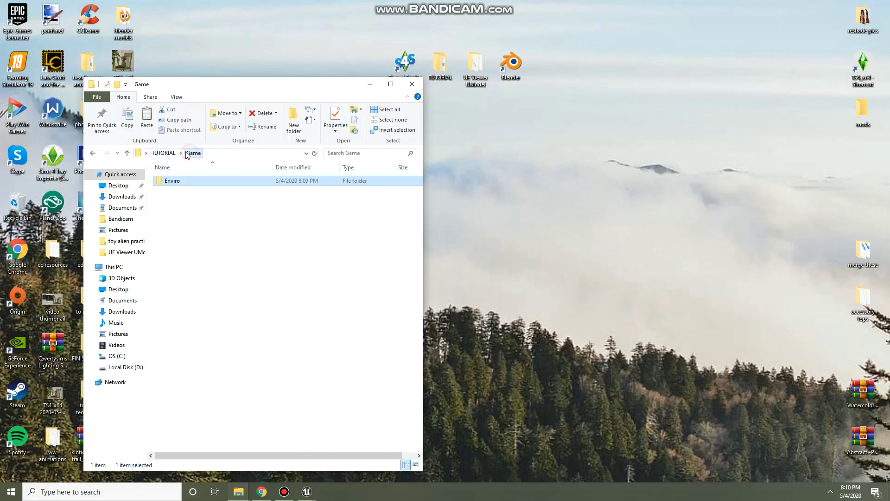
right_click(199, 239)
click(224, 302)
Step: Delete the emptied Game folder from the TUTORIAL folder
click(180, 193)
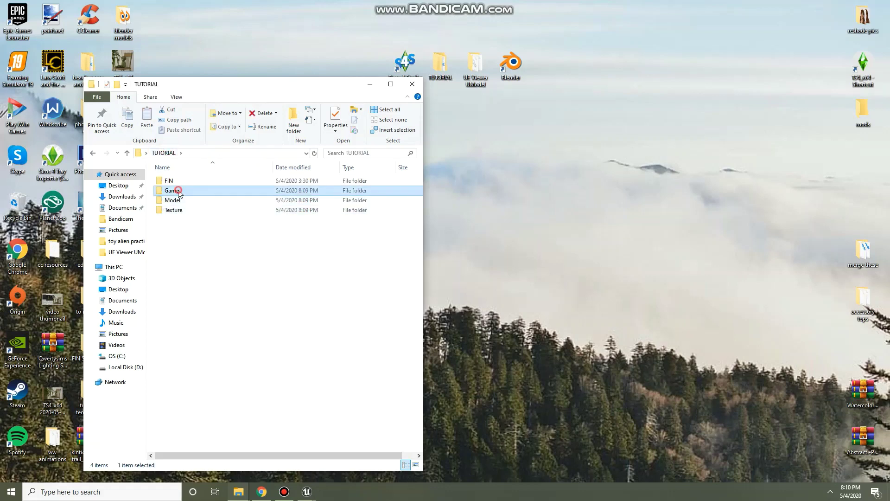
right_click(172, 187)
click(204, 384)
Step: Create a new folder named "toy alien" inside the TUTORIAL folder
right_click(198, 268)
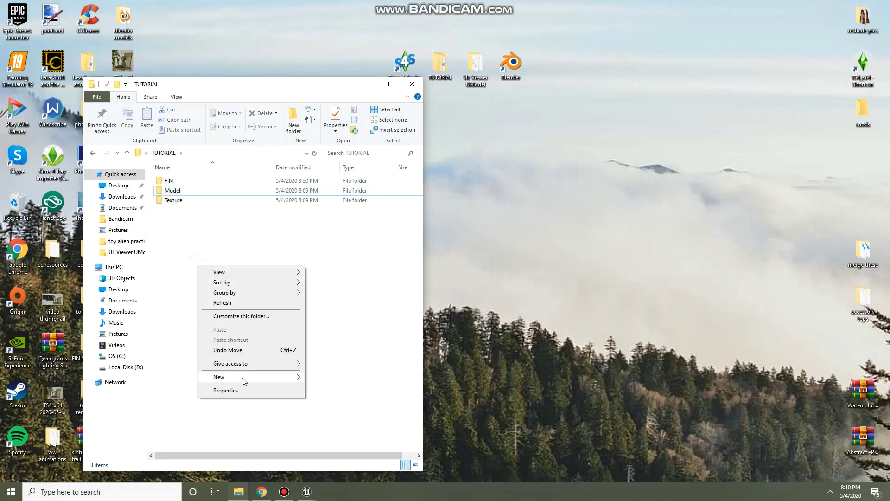
mouse_move(234, 377)
click(338, 253)
text(to)
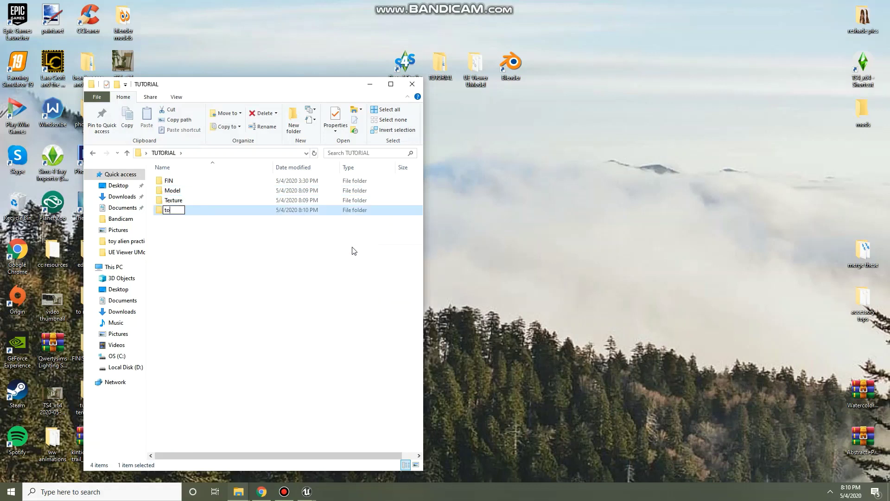
text(y aline)
key(BackSpace)
key(BackSpace)
text(en)
key(Return)
Step: Move the Model and Texture folders into the toy alien folder and open it
click(181, 211)
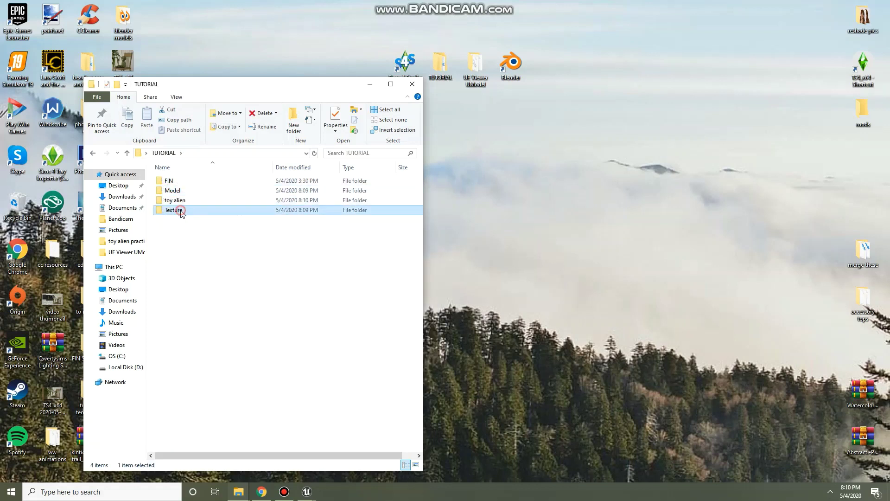
drag(181, 213, 199, 201)
double_click(179, 191)
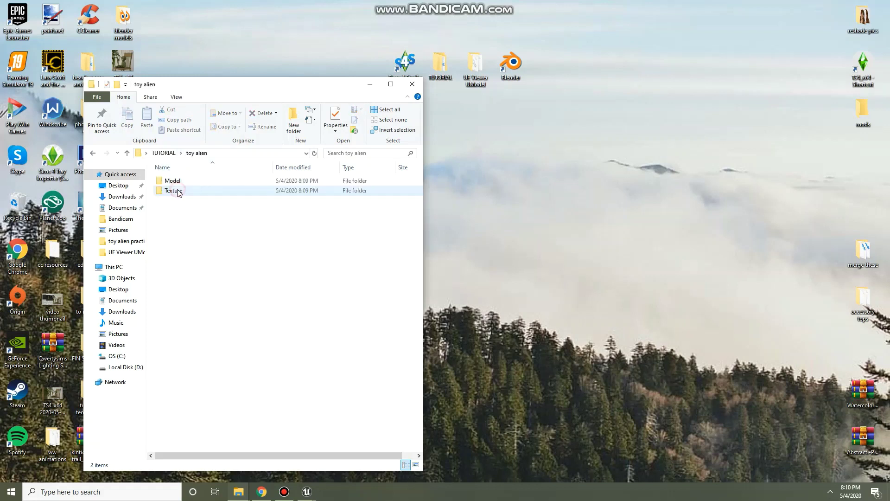
Step: View the TX_Acc_ToyAlien01_D texture in paint.net, close it, and open the toy alien's Model folder
double_click(183, 191)
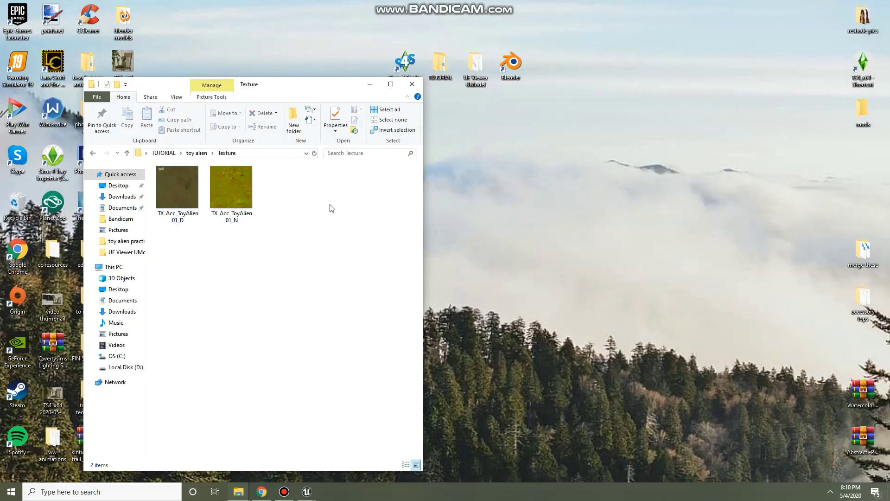
double_click(177, 195)
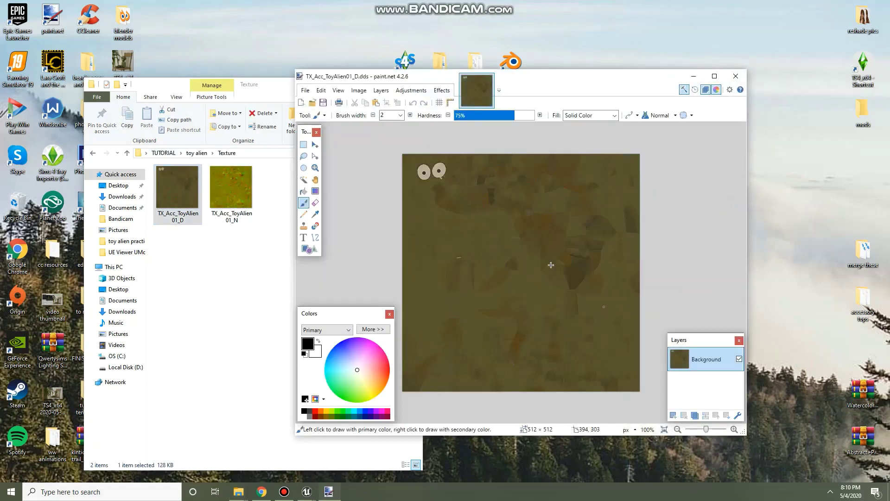
click(736, 76)
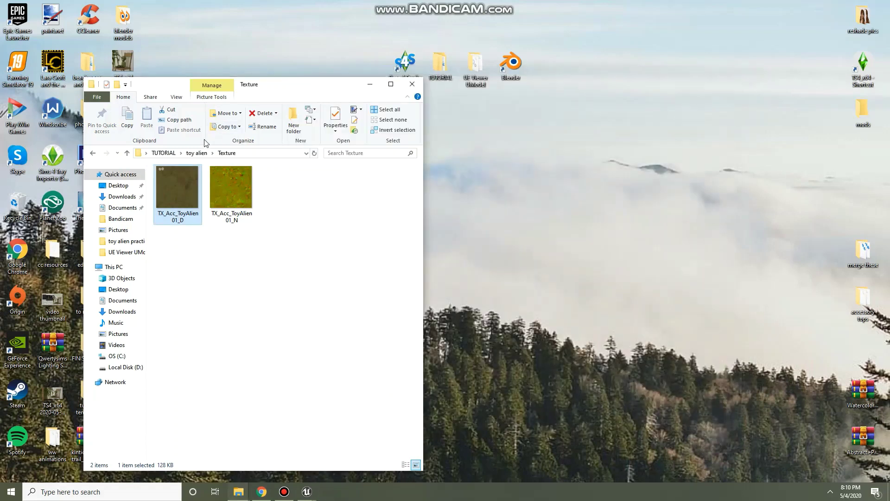
click(212, 153)
click(197, 153)
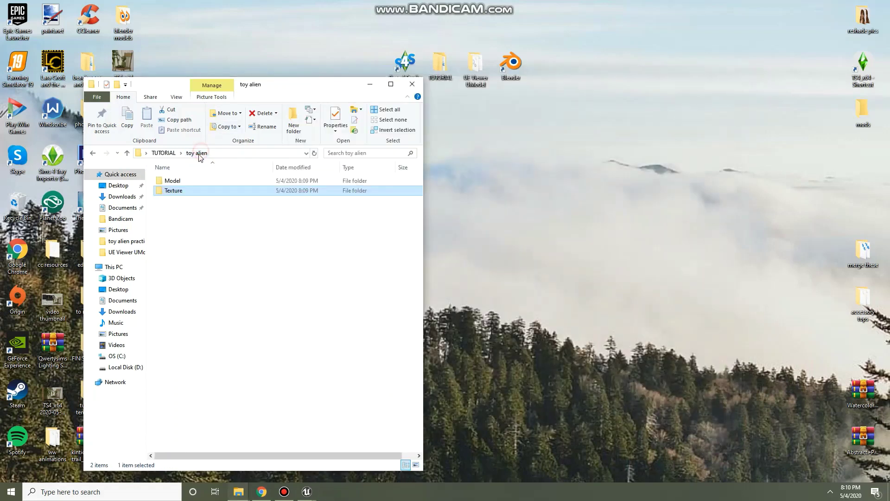
double_click(175, 181)
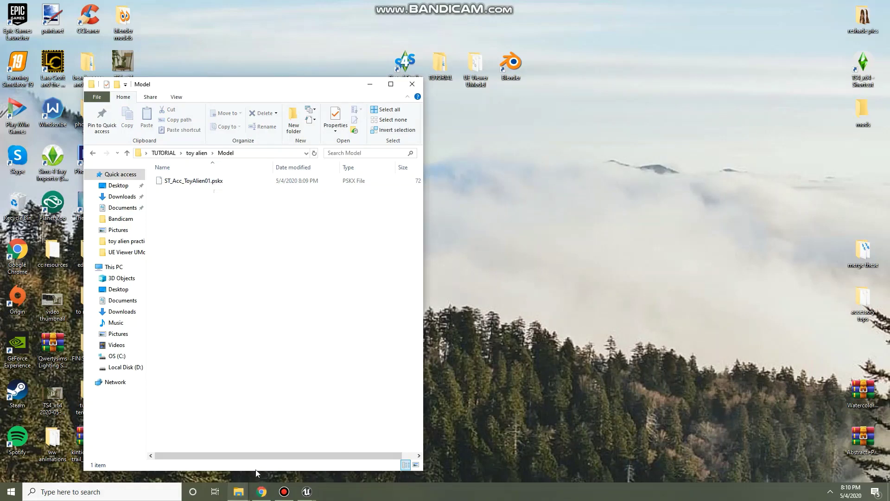
Step: Switch to Chrome and get the .pskx importer script through the Quick Download link on the Blender Artists page, and minimize the browser
click(261, 491)
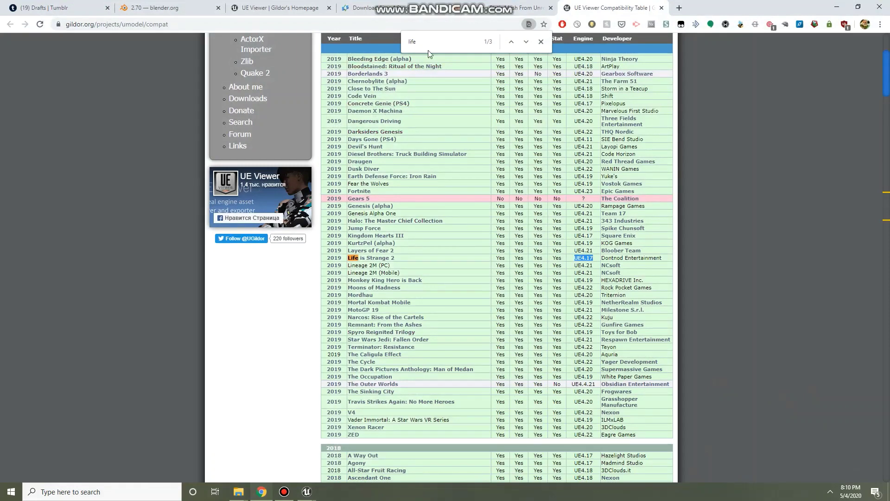
click(515, 8)
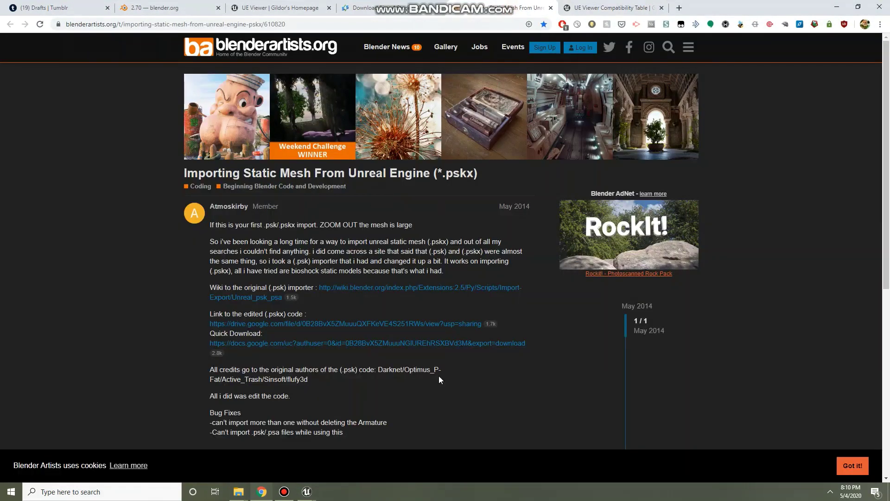
scroll(491, 282, down, 1)
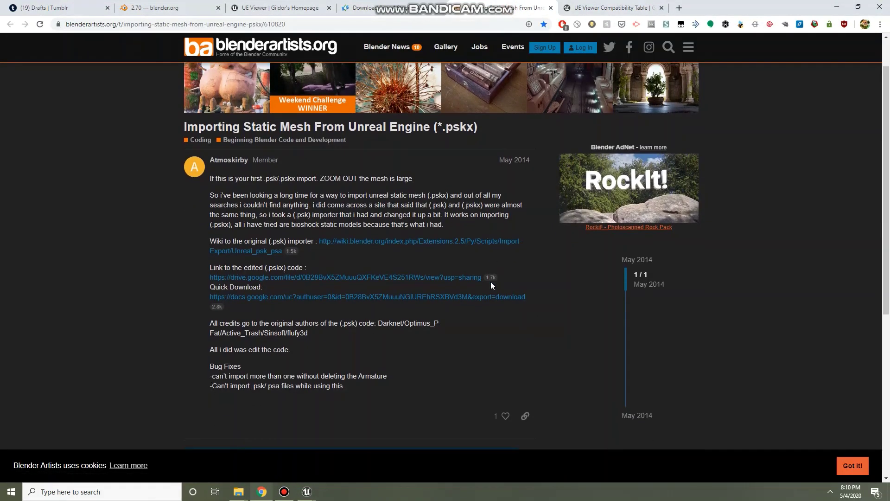
scroll(500, 283, up, 1)
scroll(398, 229, down, 1)
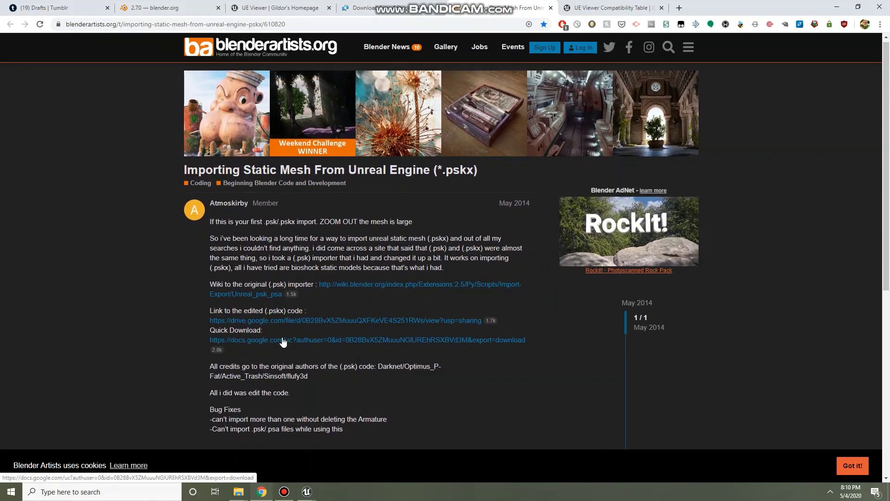
click(258, 341)
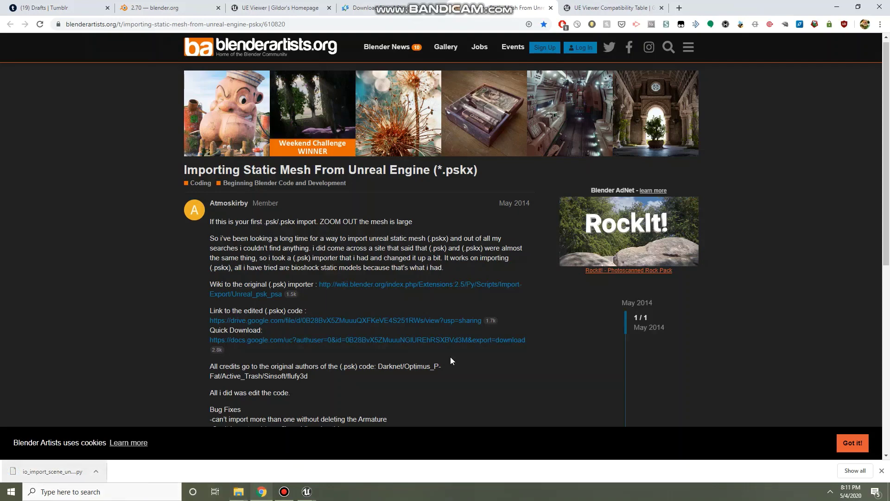
click(845, 14)
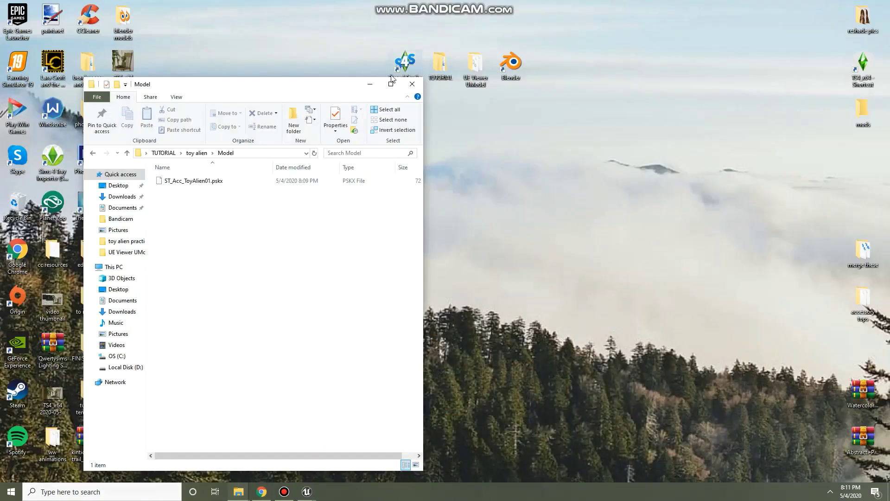
Step: Minimize File Explorer, start Blender from the desktop and set its window to fullscreen
click(370, 84)
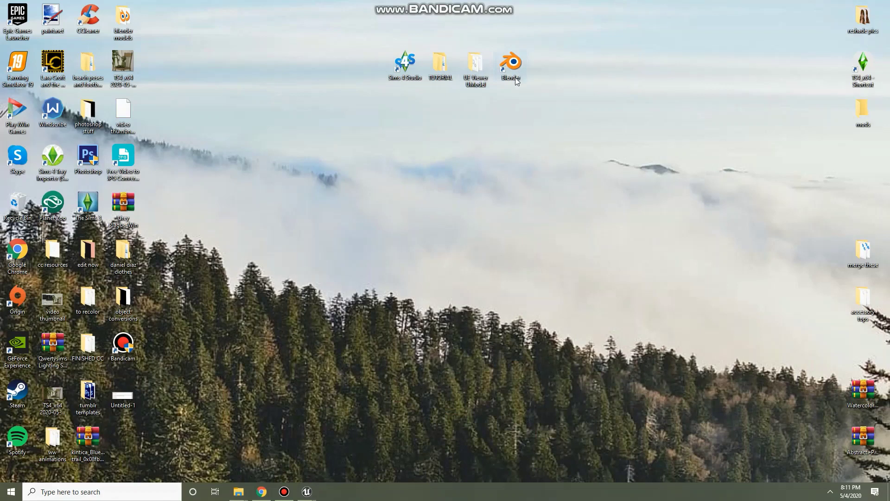
double_click(516, 81)
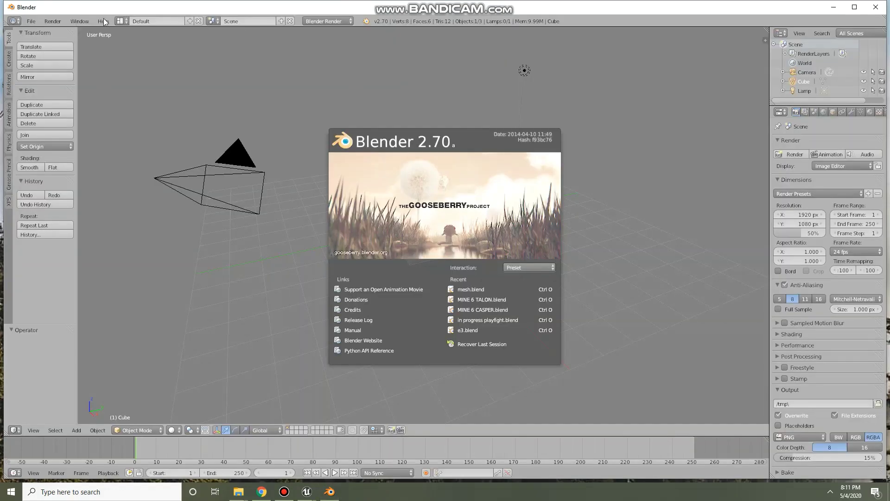
click(79, 21)
click(100, 39)
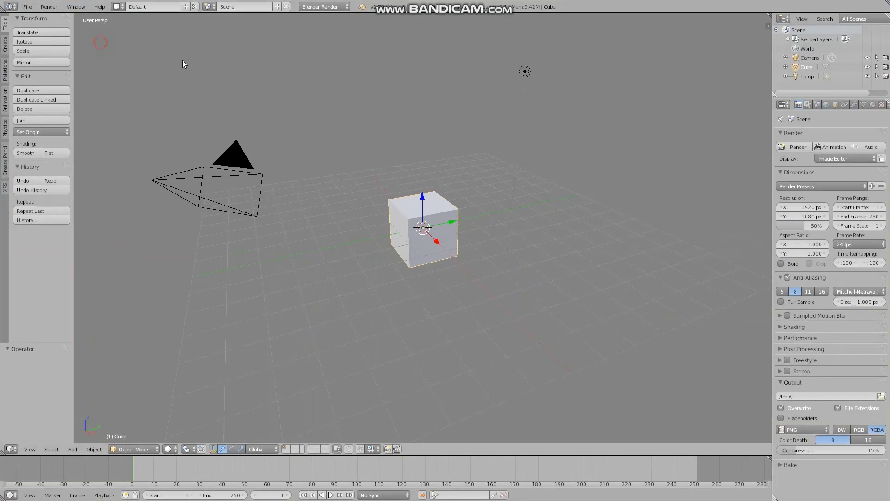
Step: Select io_import_scene_unreal_pskx.py in Downloads for add-on installation, and close the user preferences without installing it
click(27, 9)
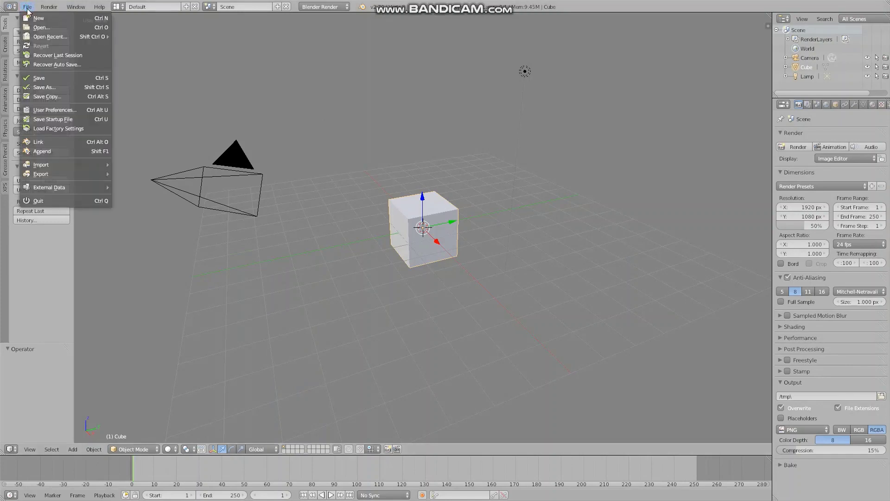
click(68, 110)
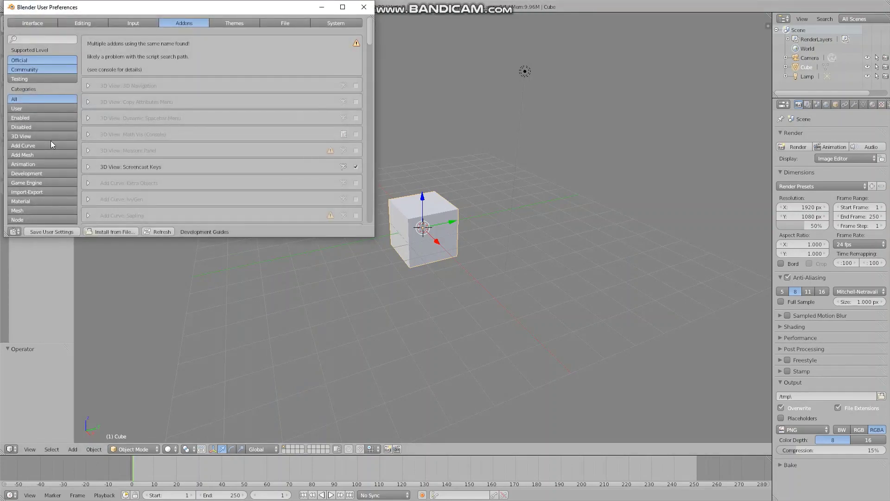
scroll(51, 137, down, 5)
scroll(51, 135, up, 5)
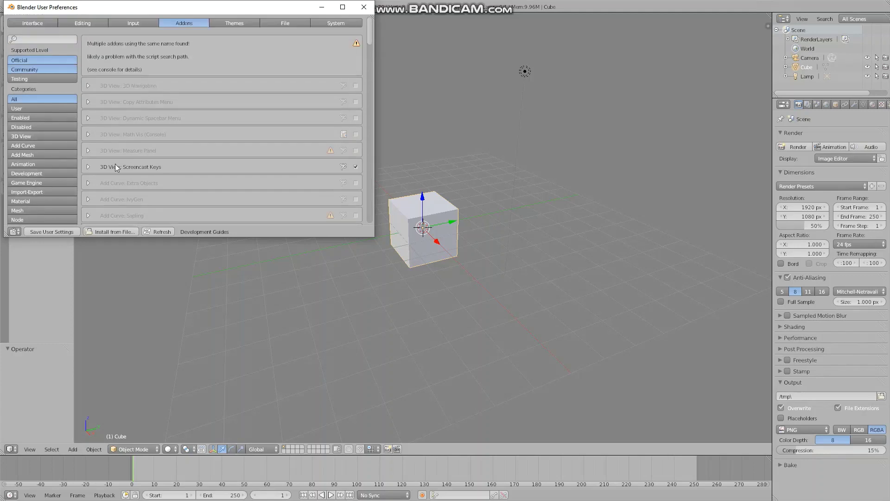
click(120, 232)
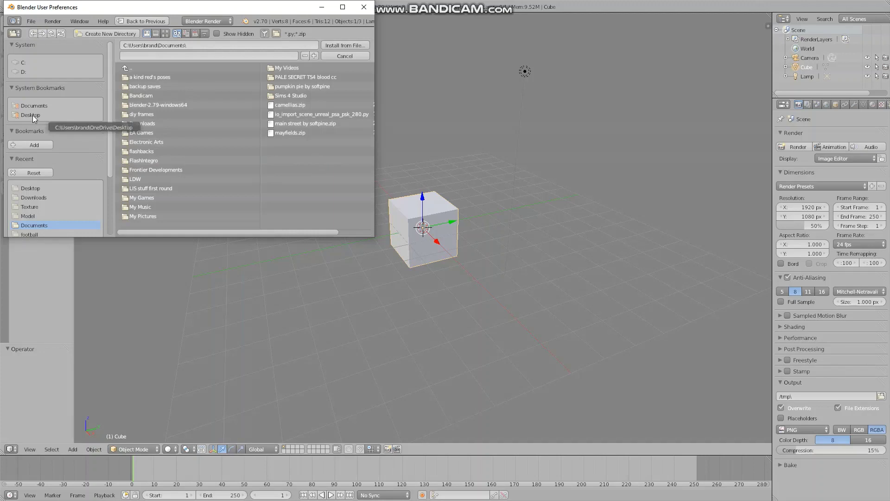
scroll(49, 159, down, 3)
click(37, 160)
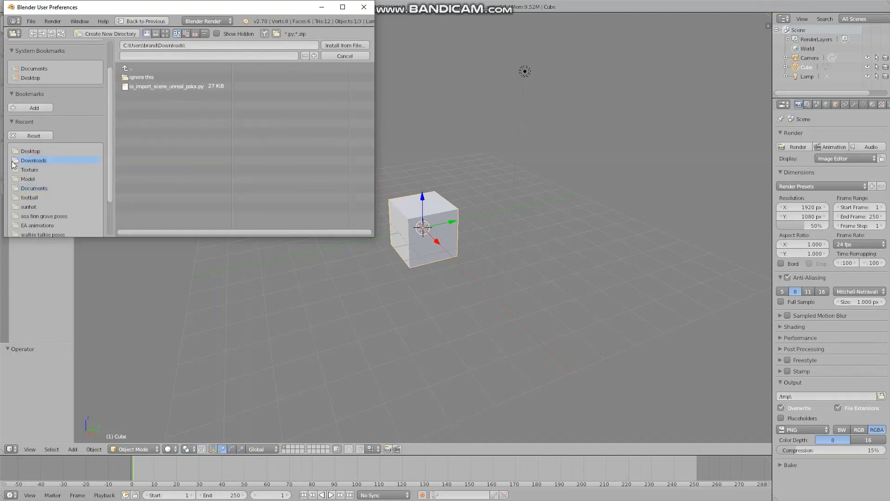
click(175, 87)
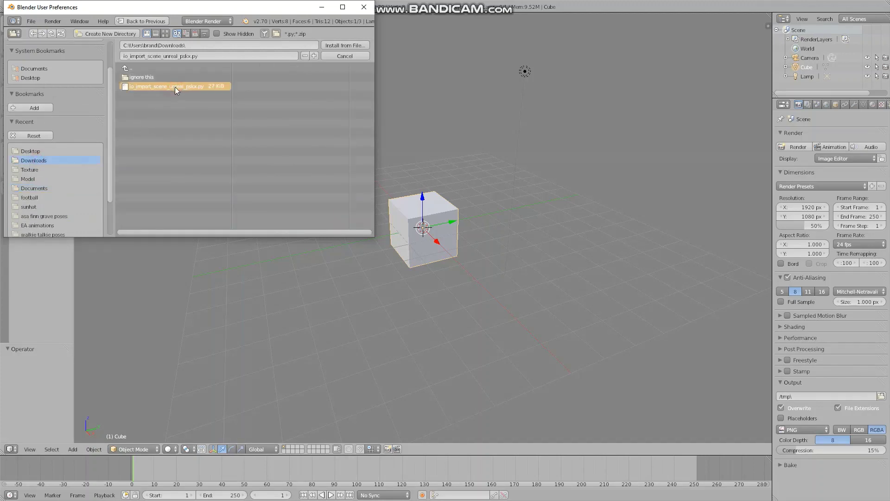
click(362, 13)
Step: Check in the user preferences' Import-Export add-ons whether Import Unreal Static Mesh (.pskx) is enabled, and close the preferences
click(74, 6)
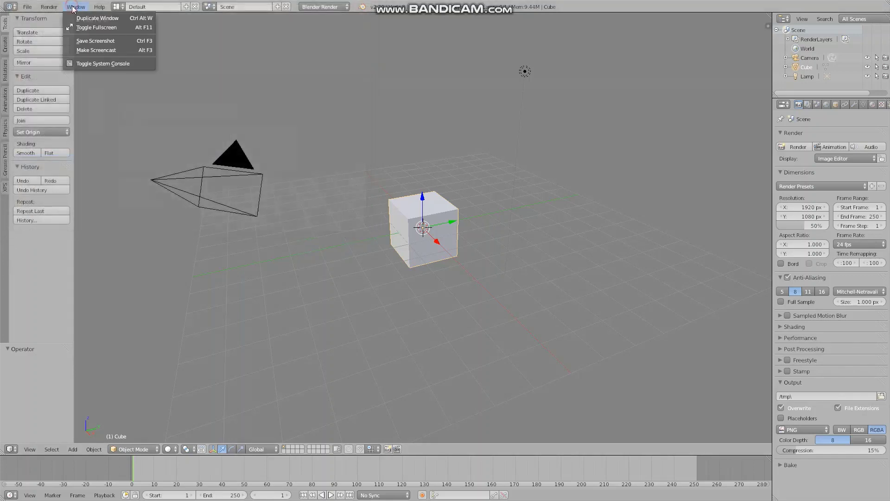
click(29, 6)
click(29, 6)
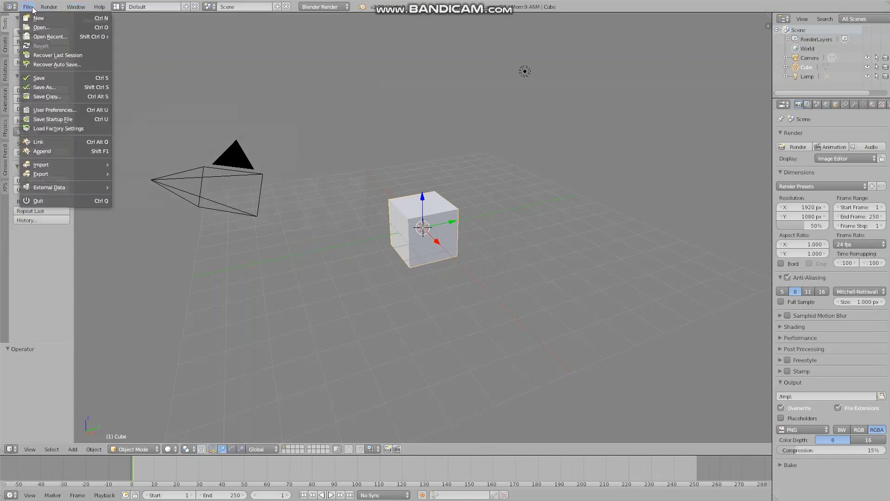
click(55, 110)
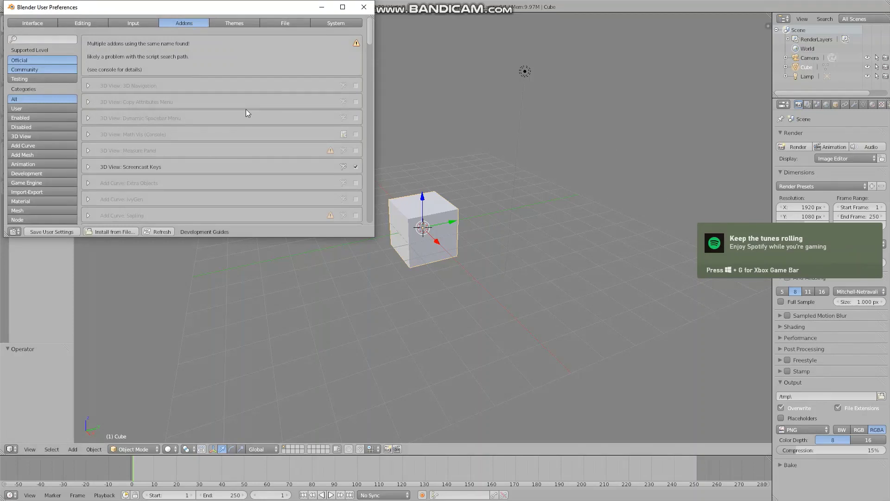
scroll(246, 116, down, 6)
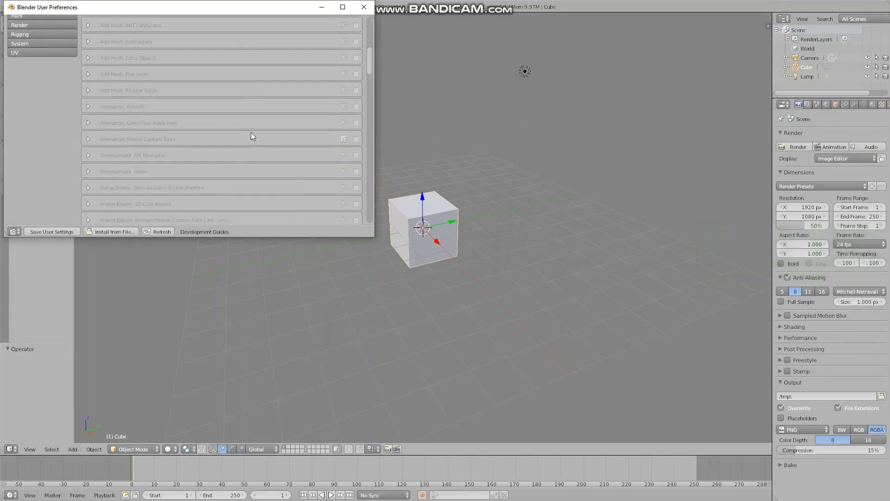
scroll(269, 135, down, 3)
scroll(46, 102, up, 6)
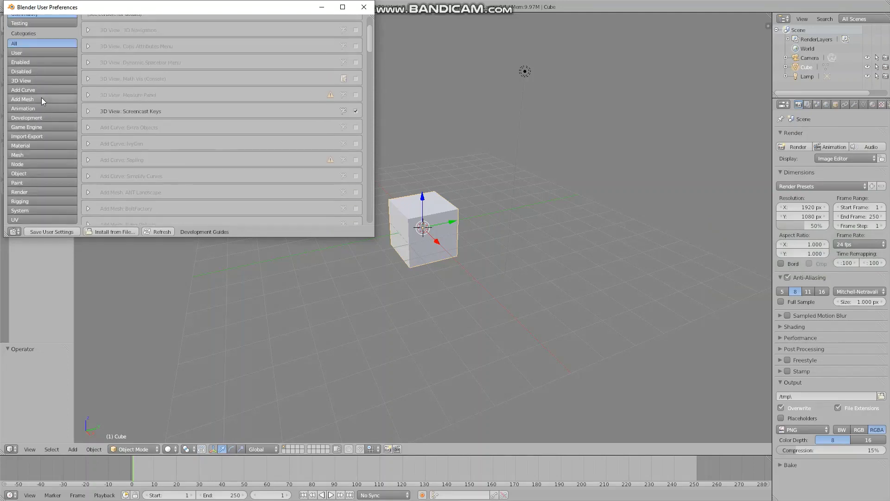
click(37, 136)
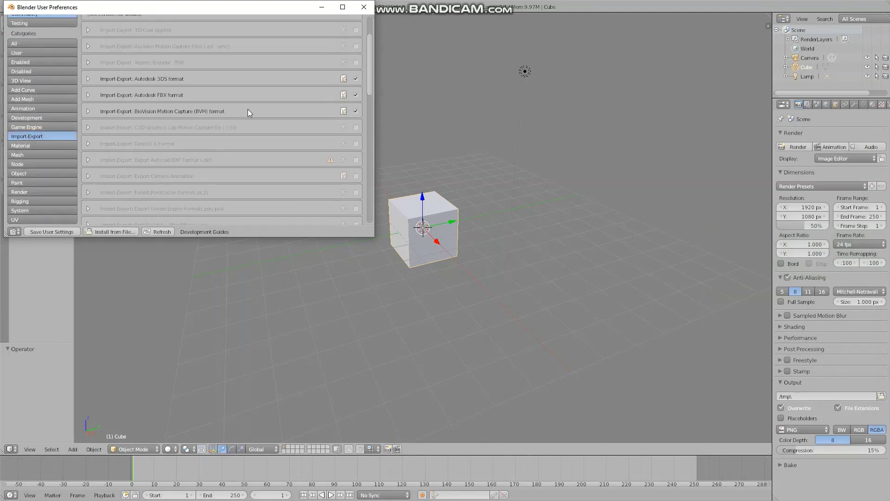
scroll(248, 111, down, 3)
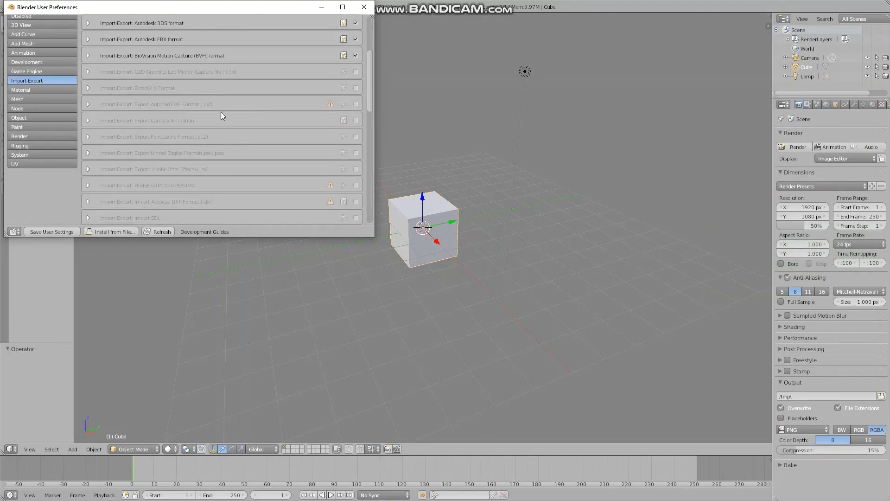
scroll(255, 126, down, 6)
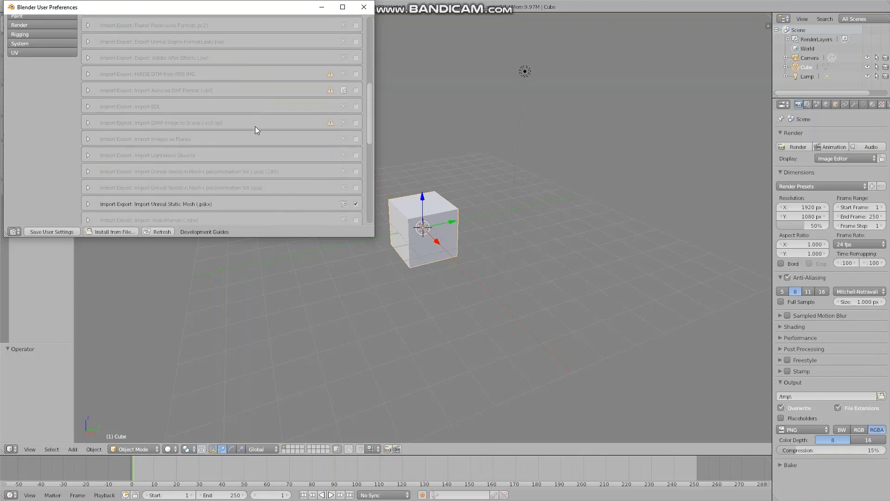
scroll(255, 126, down, 1)
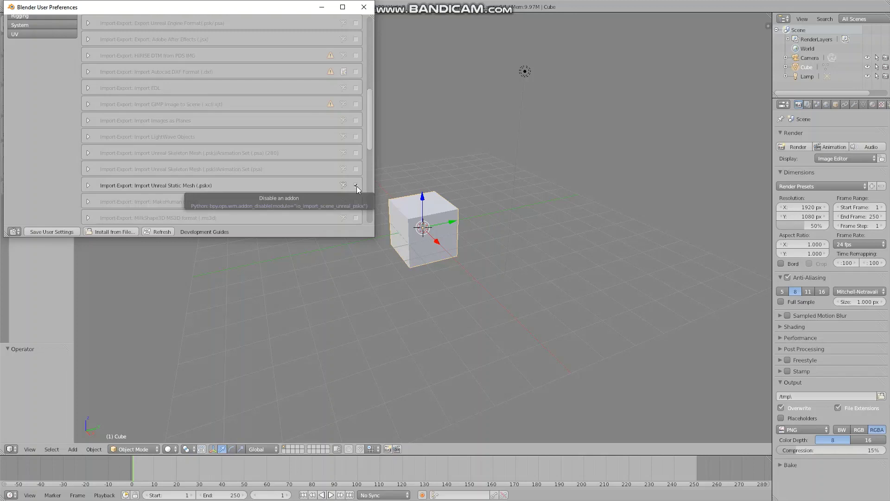
click(371, 12)
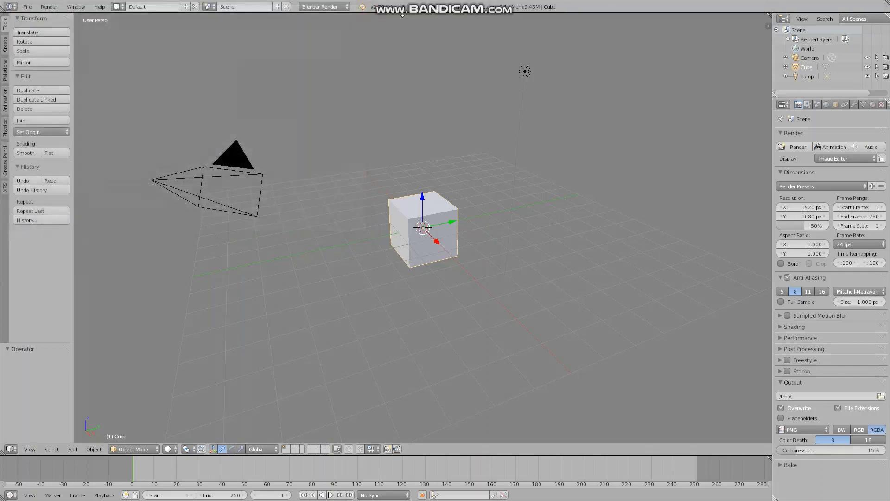
Step: Take Blender out of fullscreen and close it, and close the UE Viewer window showing the toy alien
click(76, 6)
click(112, 28)
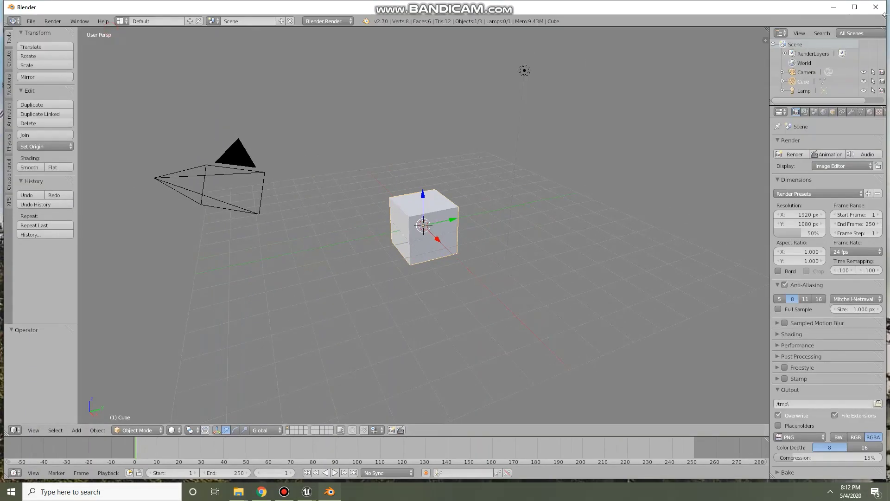
click(878, 5)
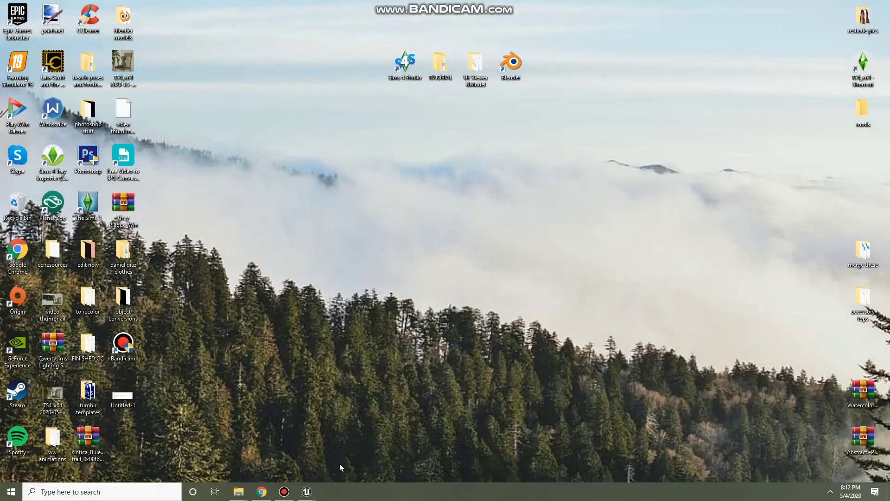
click(284, 491)
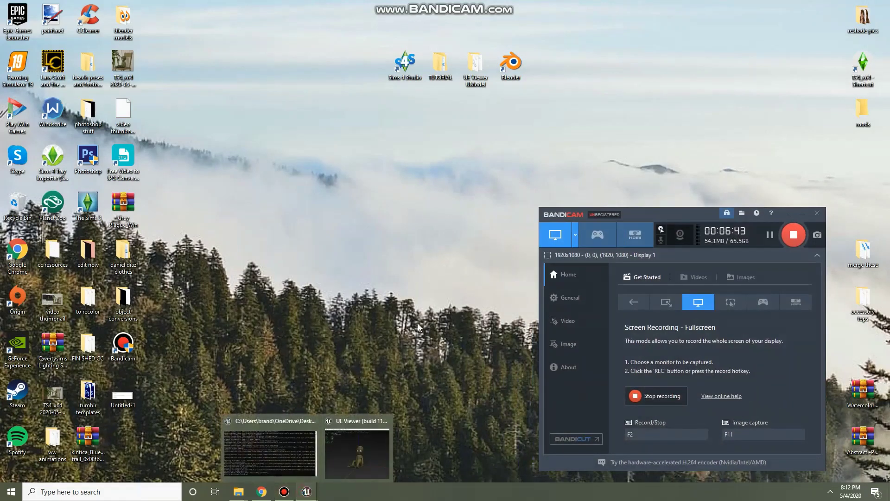
click(348, 453)
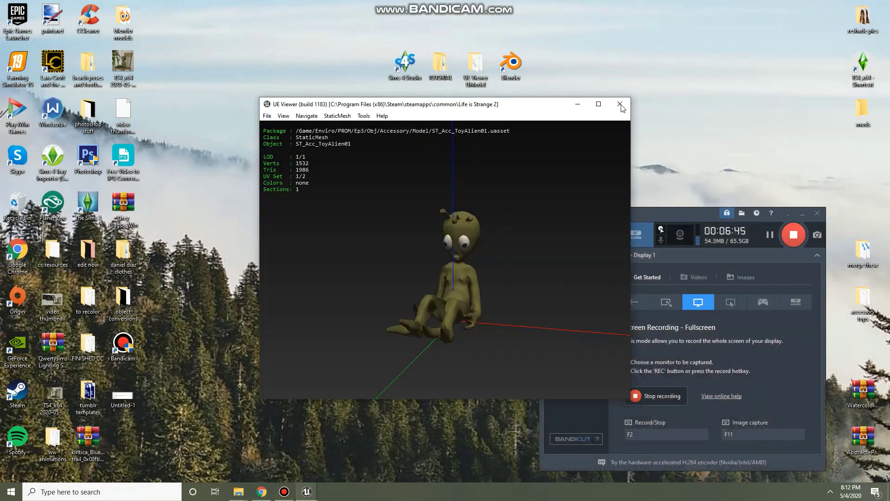
click(620, 105)
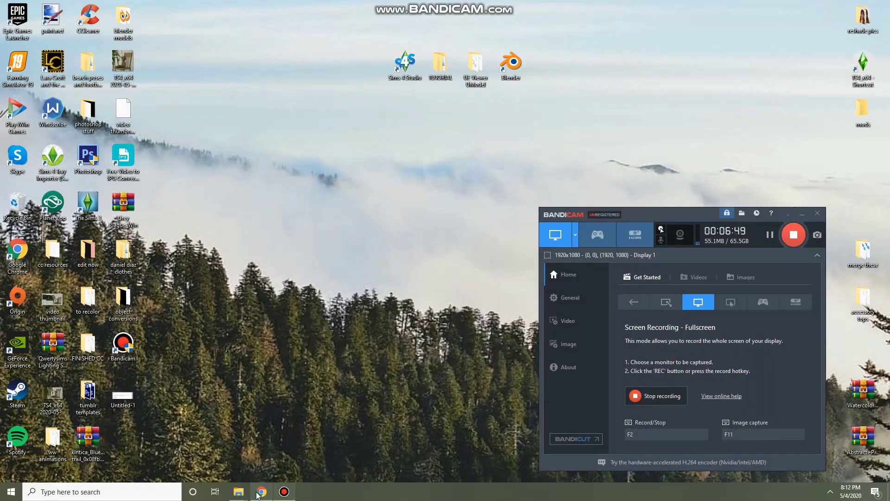
Step: Open the TUTORIAL folder from the desktop and minimize its window
double_click(448, 69)
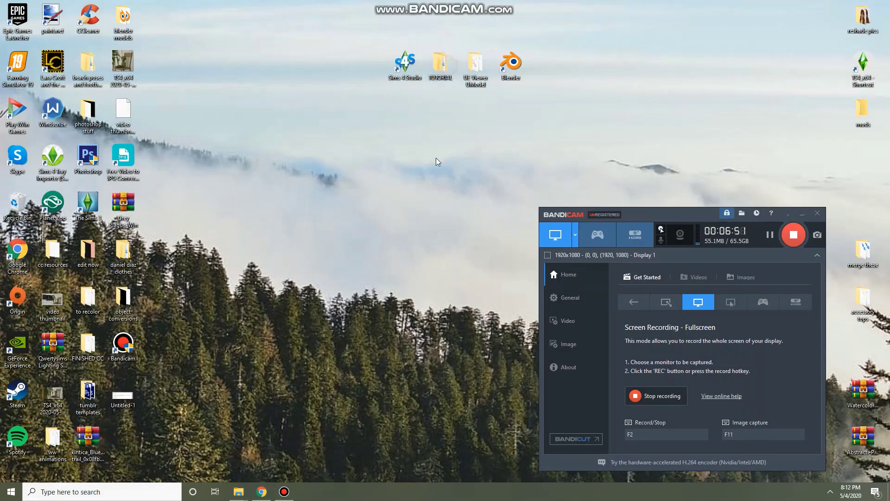
drag(308, 7, 410, 21)
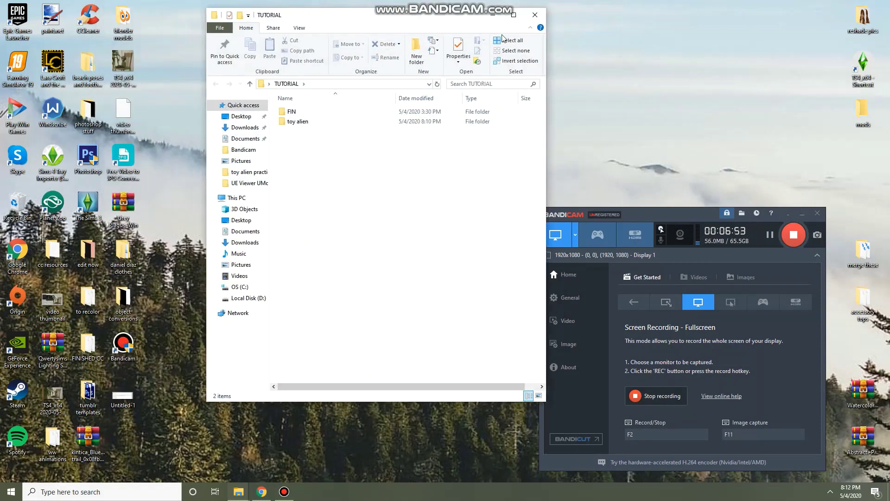
click(493, 15)
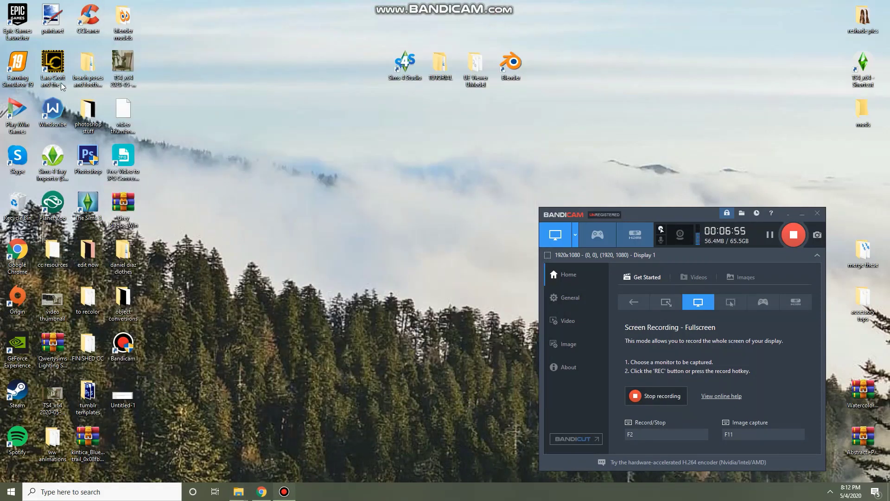
Step: Launch Sims 4 Studio from the desktop and remove softpine TUTORIAL toy alien.package from the recent projects
double_click(409, 61)
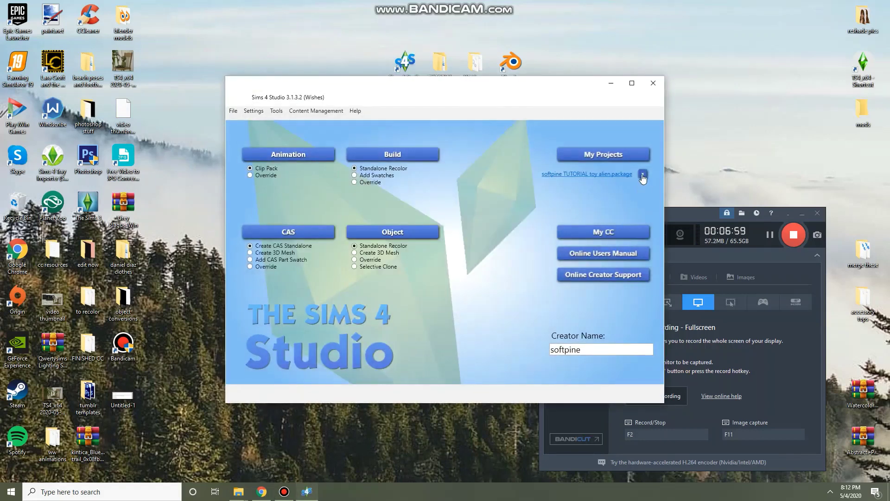
click(643, 174)
drag(559, 81, 392, 50)
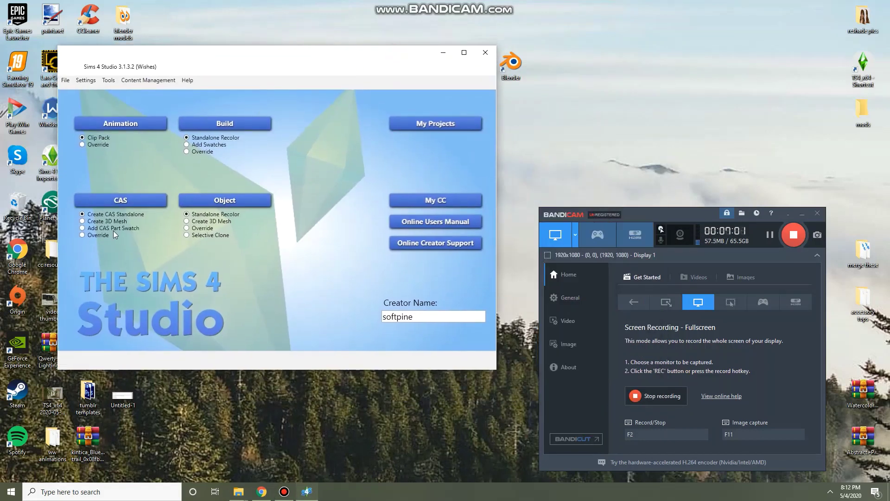
Step: Start a new object project, search the catalog for "feng" and choose the Feng Shui Planter as the base object
click(234, 201)
click(245, 205)
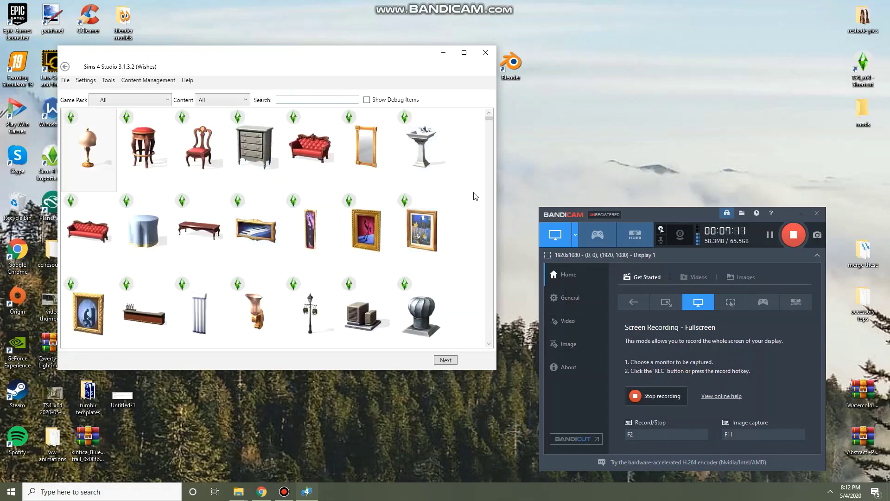
scroll(473, 191, down, 5)
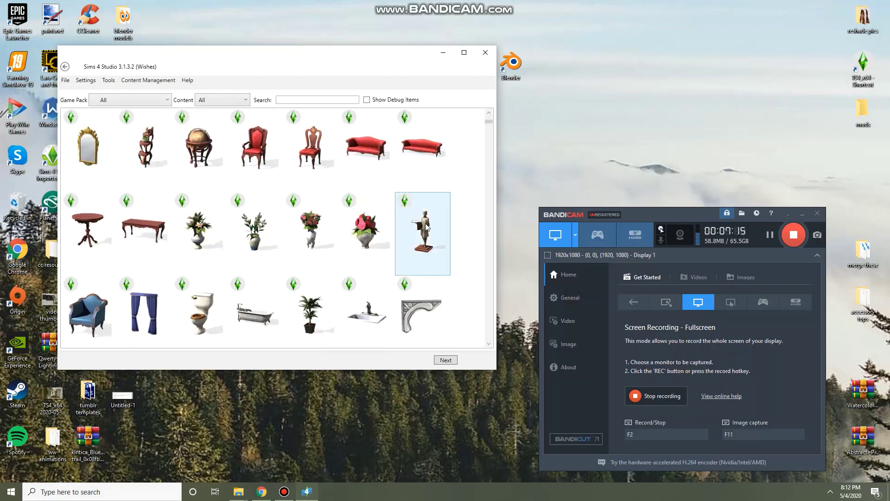
scroll(423, 229, down, 6)
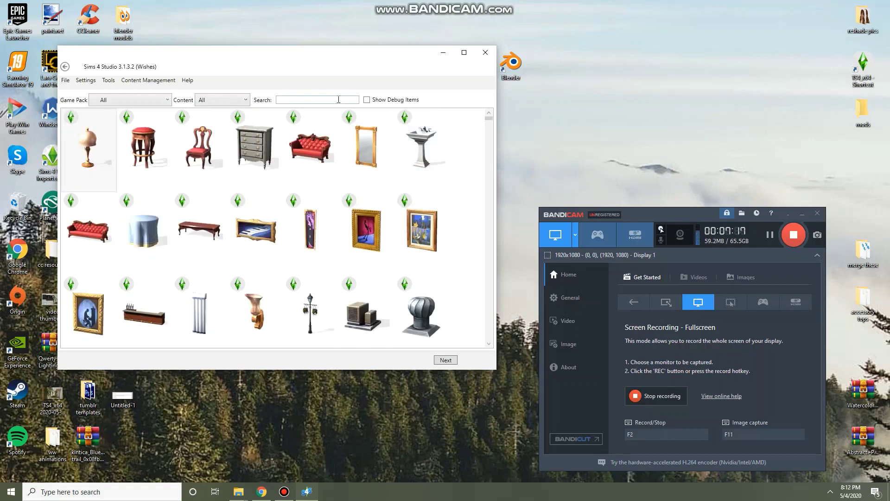
scroll(461, 144, down, 6)
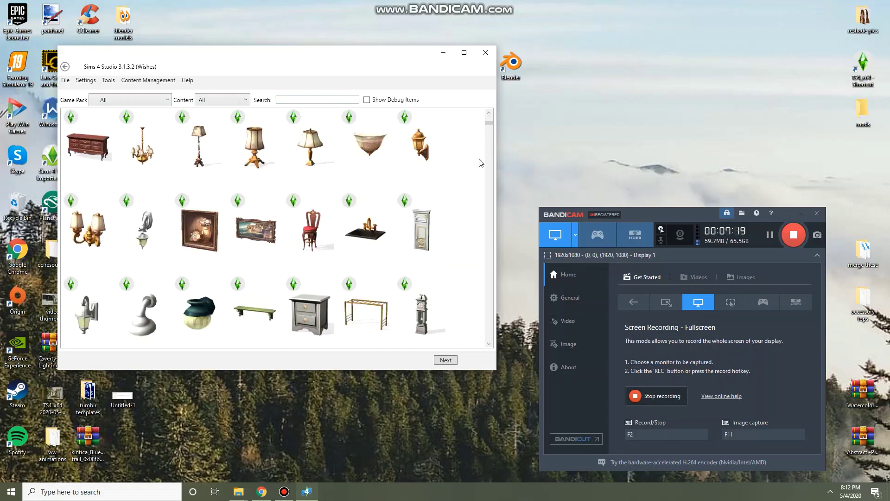
scroll(481, 162, down, 6)
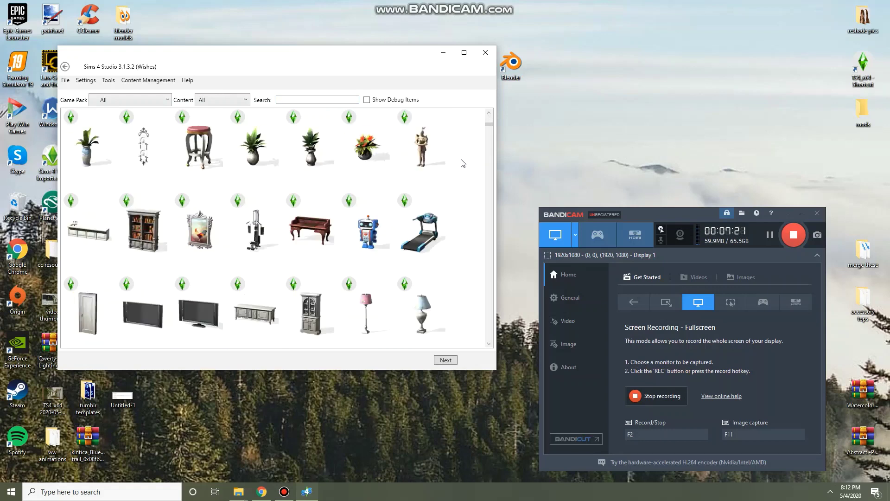
click(306, 99)
text(feng)
click(99, 153)
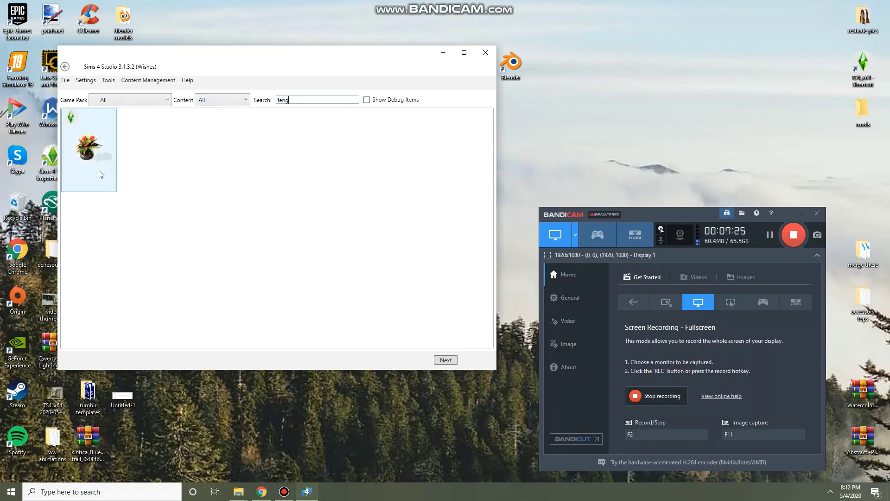
click(101, 142)
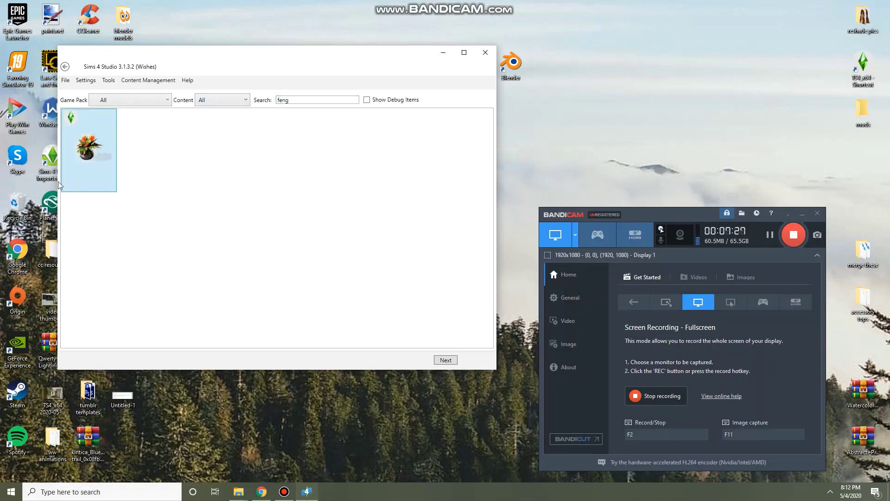
click(446, 361)
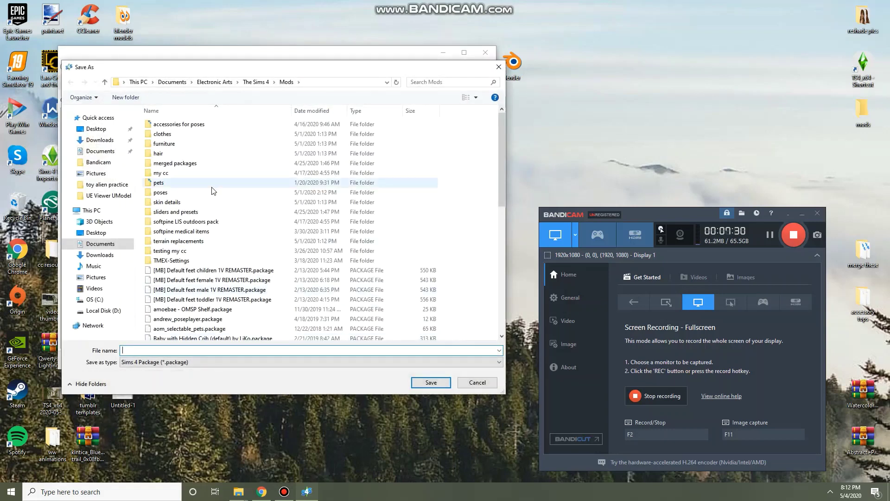
Step: Save the package as "softpine toy alien TUTORIAL" in the toy alien folder inside TUTORIAL on the desktop
click(97, 130)
scroll(385, 260, down, 1)
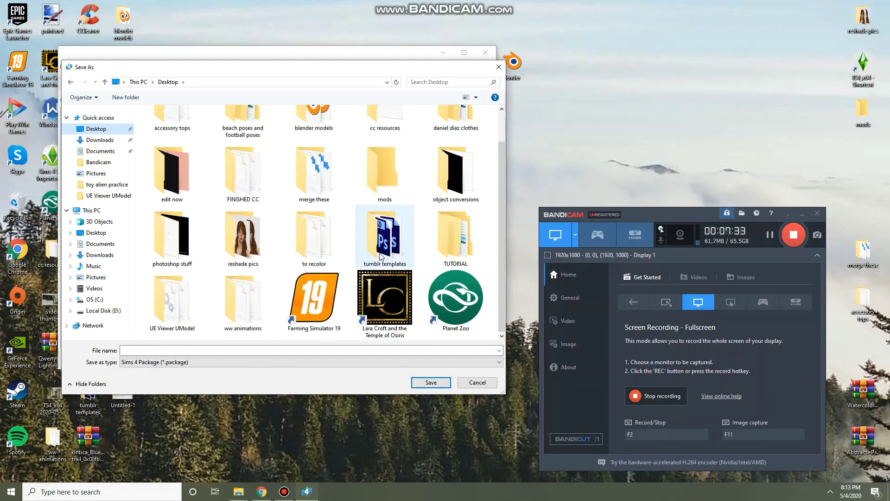
scroll(431, 277, up, 1)
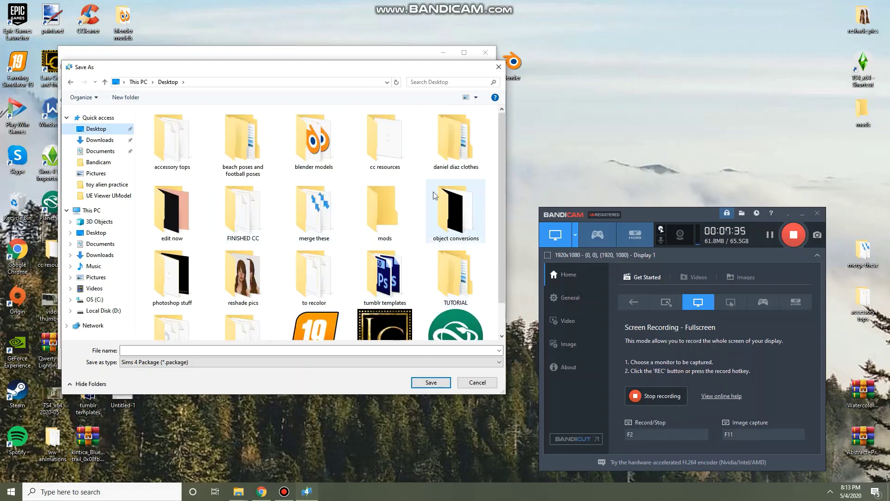
double_click(453, 295)
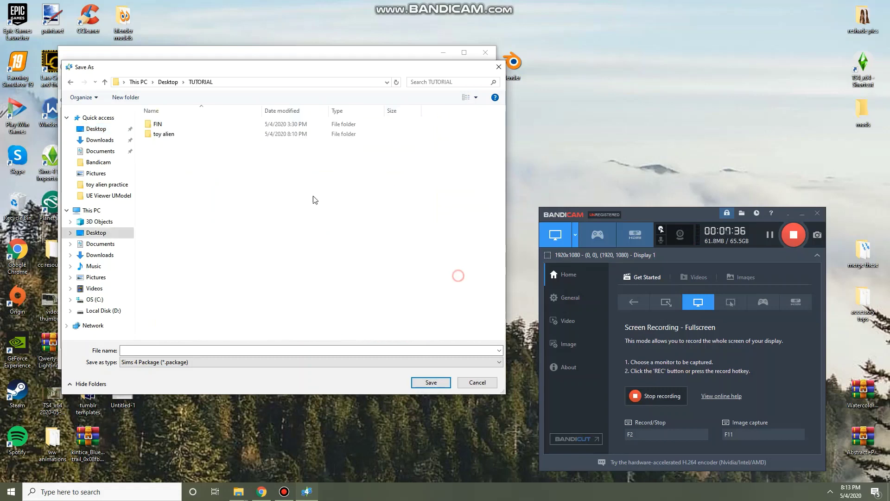
double_click(185, 134)
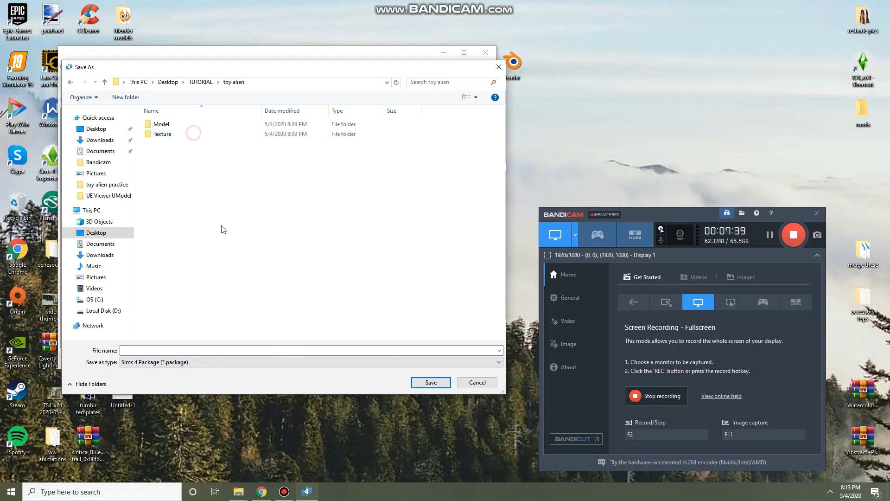
click(235, 350)
text(softp)
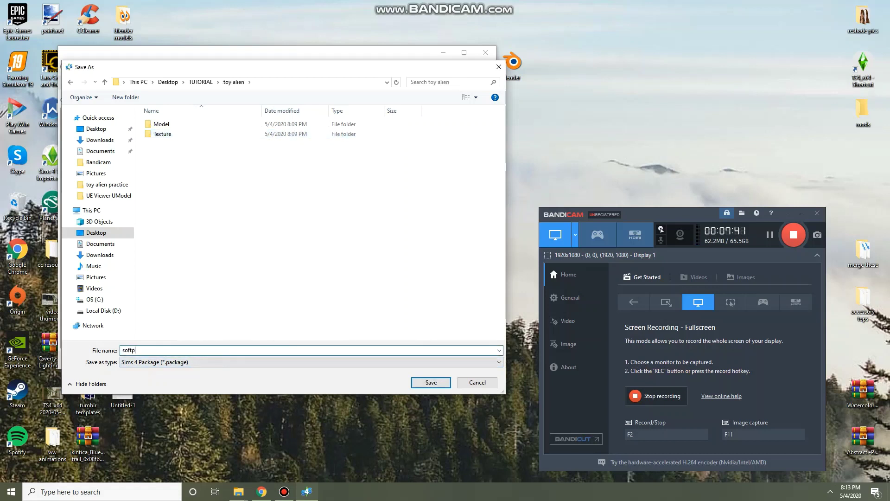
text(ine toy alien TUTORIAL)
key(Return)
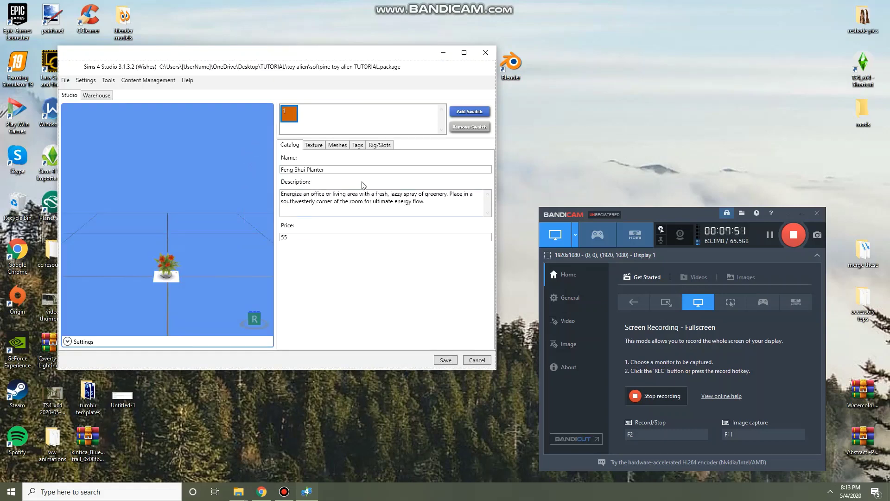
Step: Export the planter's LOD 0 (High) mesh to the toy alien folder as the Blender file "mesh LOD 0"
click(339, 147)
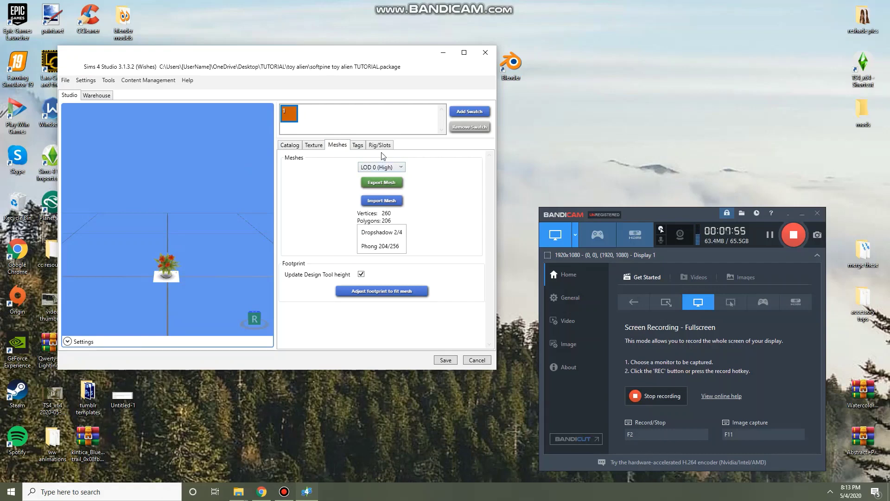
click(391, 186)
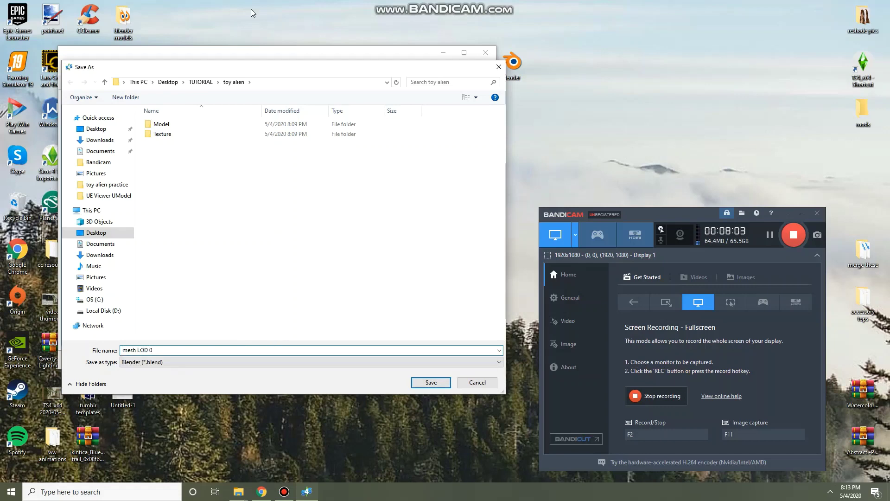
drag(259, 66, 417, 58)
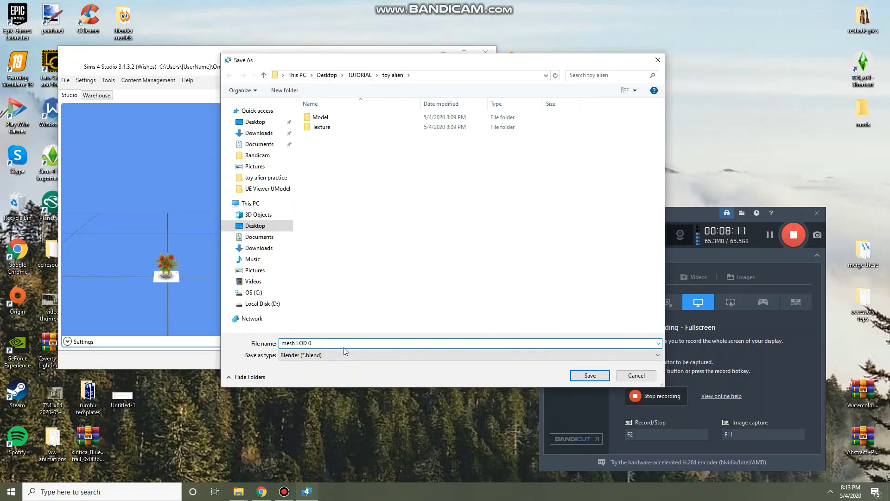
click(590, 375)
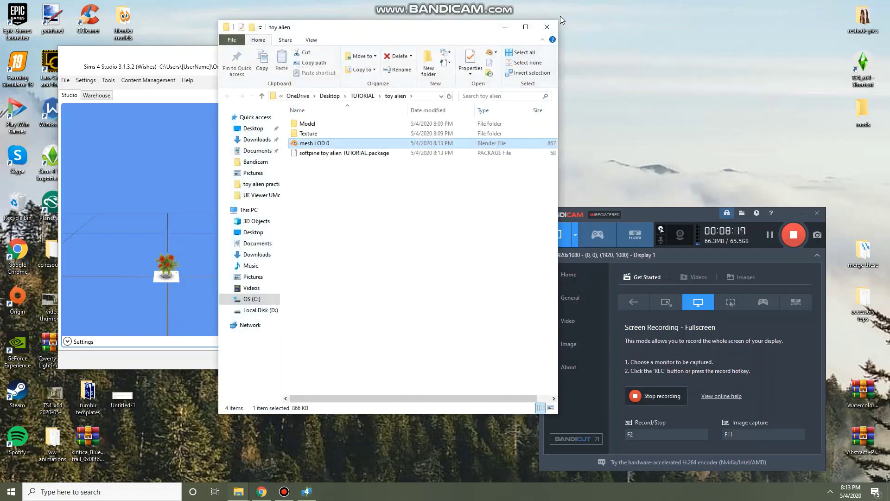
Step: Close the export folder window, minimize Sims 4 Studio, and open mesh LOD 0 in Blender from the toy alien folder in TUTORIAL
click(547, 27)
click(443, 65)
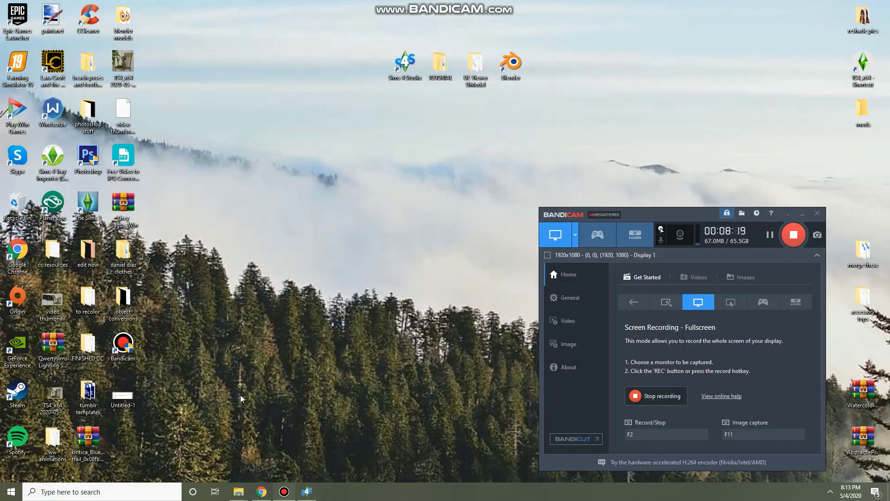
mouse_move(238, 490)
click(288, 452)
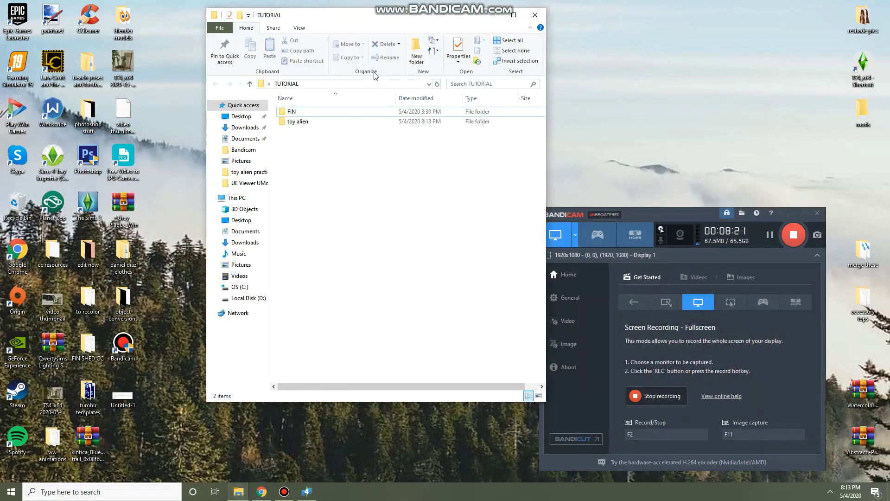
double_click(297, 122)
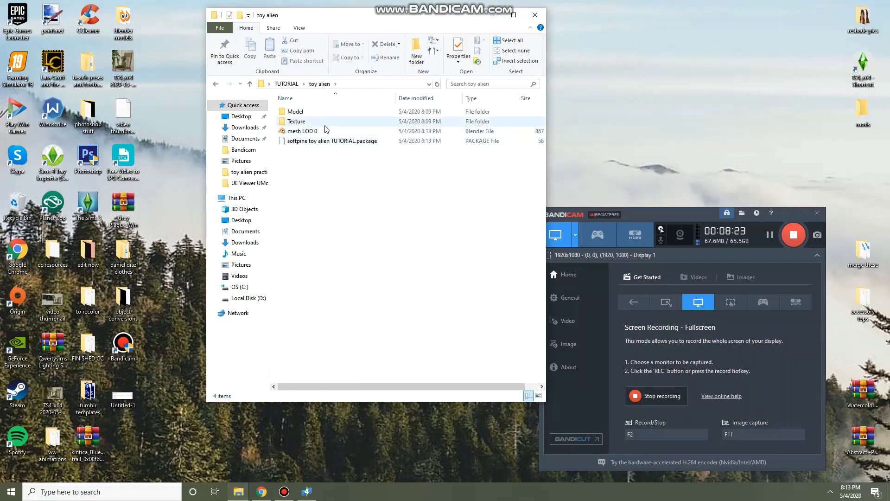
double_click(327, 131)
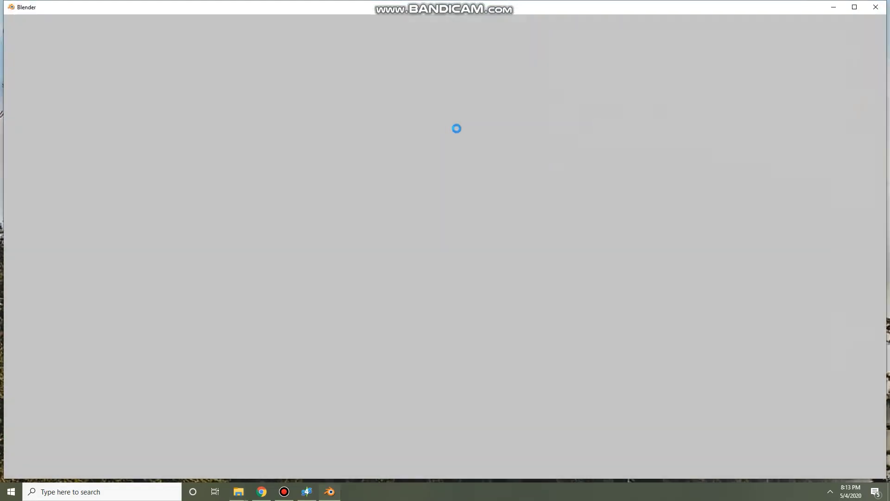
Step: Set the Blender window to fullscreen and switch the 3D view to orthographic projection
click(86, 20)
click(88, 40)
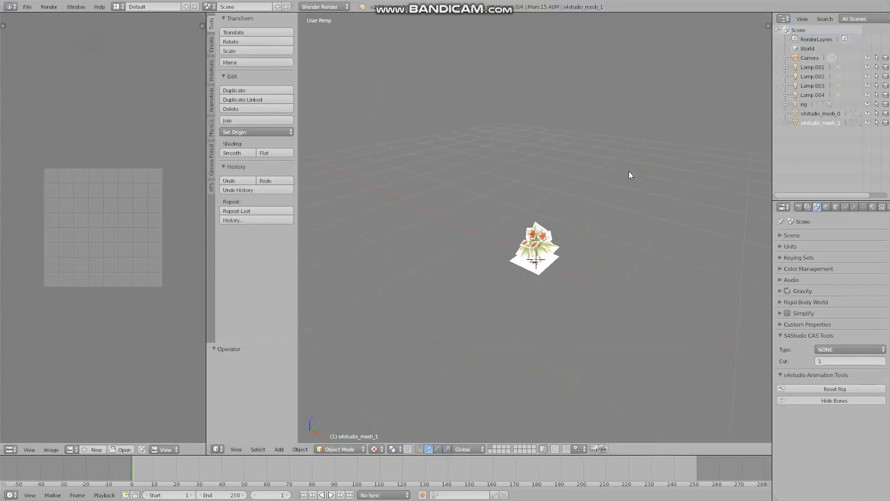
scroll(630, 174, down, 1)
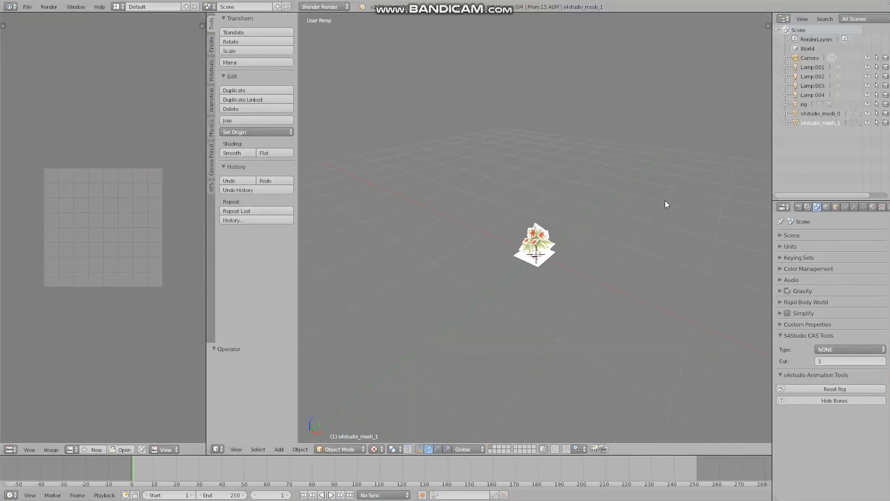
key(KP_5)
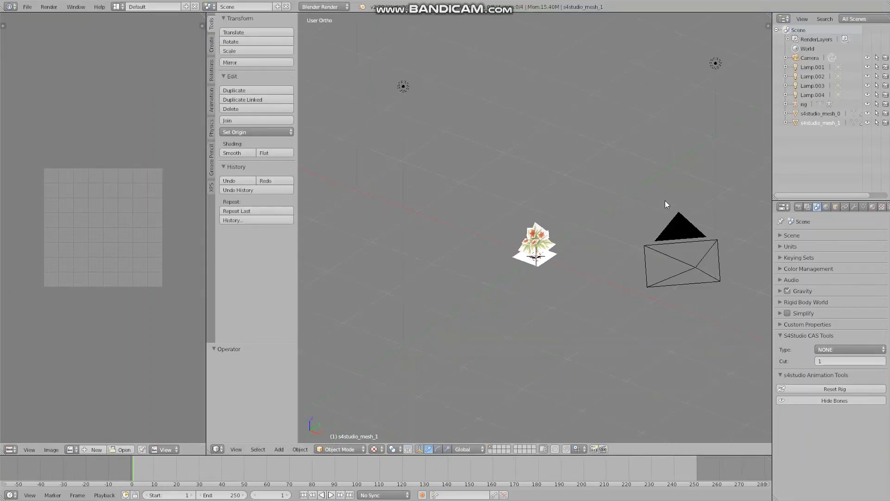
Step: Examine the planter mesh and the plane beneath it, hiding and showing s4studio_mesh_1 to tell the two meshes apart
middle_drag(693, 206, 573, 219)
scroll(578, 262, up, 2)
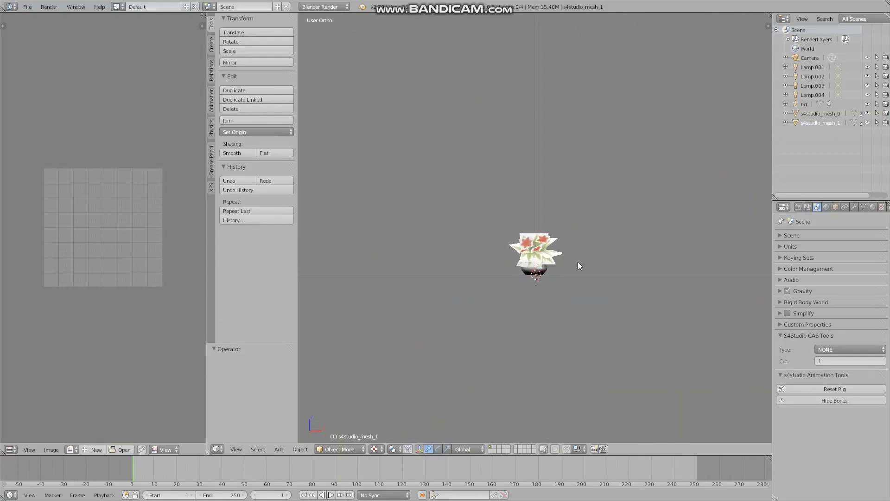
scroll(577, 262, up, 2)
scroll(630, 310, up, 4)
scroll(630, 308, down, 2)
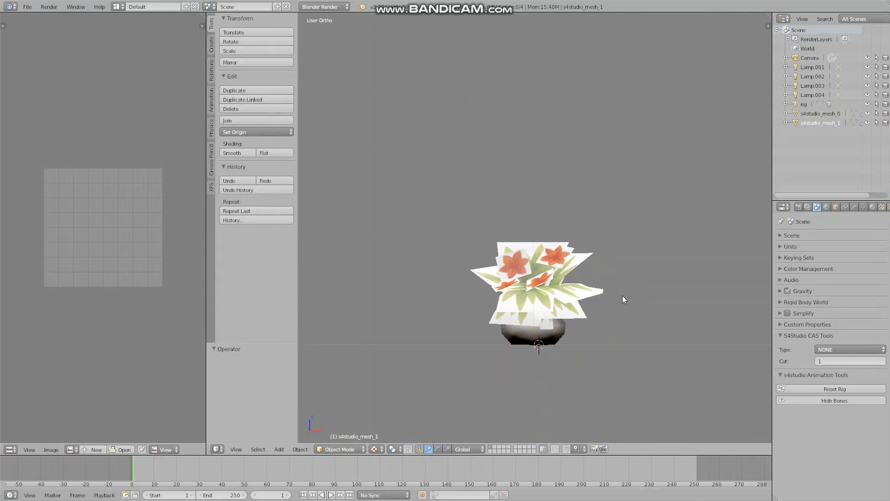
shift+middle_drag(608, 346, 575, 278)
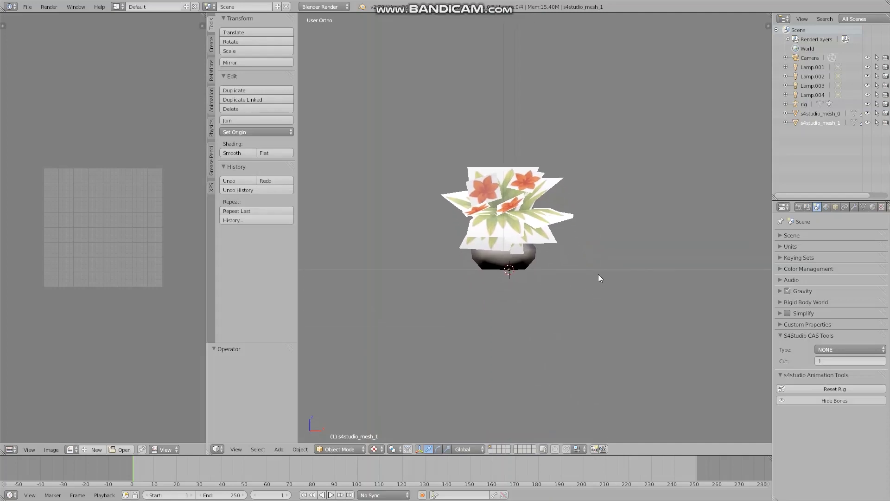
shift+middle_drag(599, 277, 651, 215)
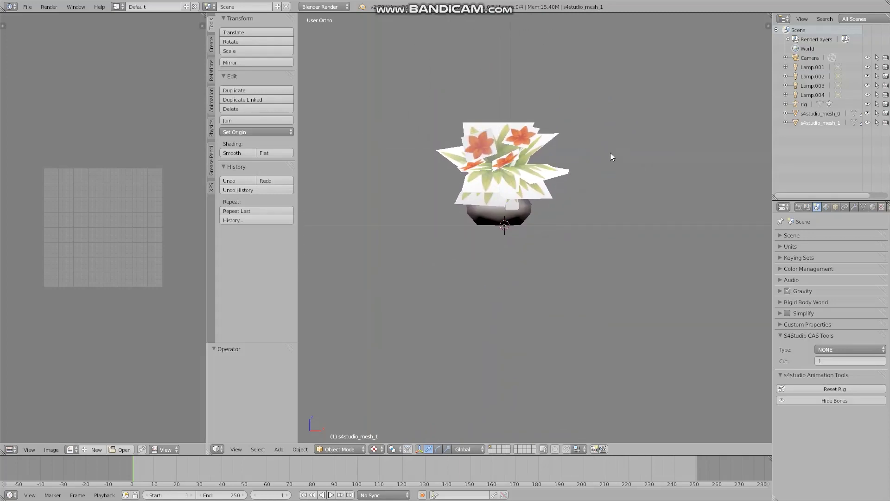
middle_drag(610, 152, 630, 213)
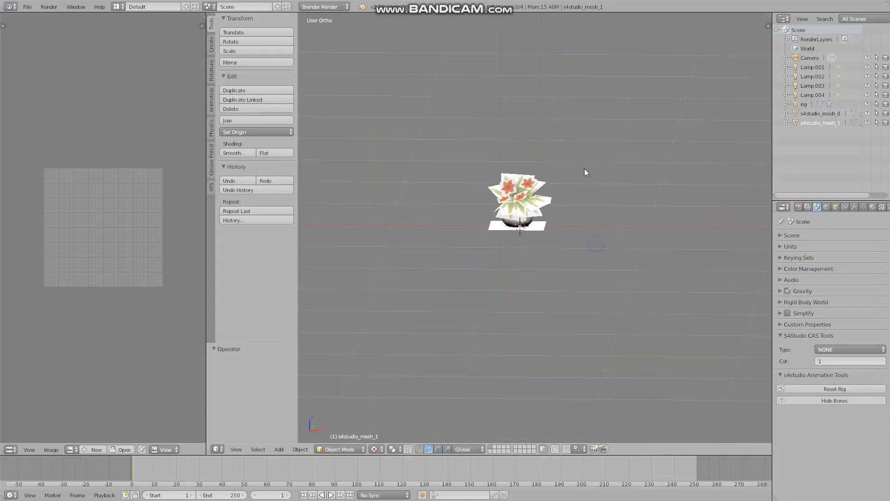
middle_drag(584, 172, 603, 225)
scroll(546, 249, up, 4)
click(868, 122)
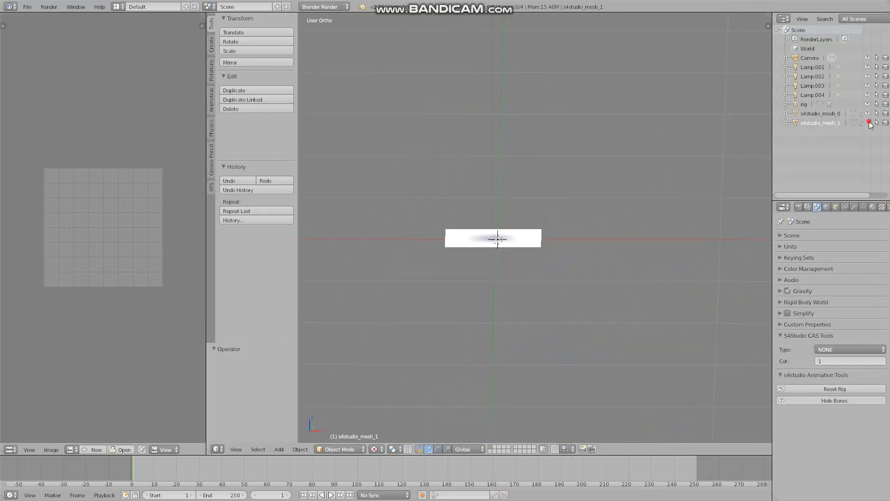
click(867, 122)
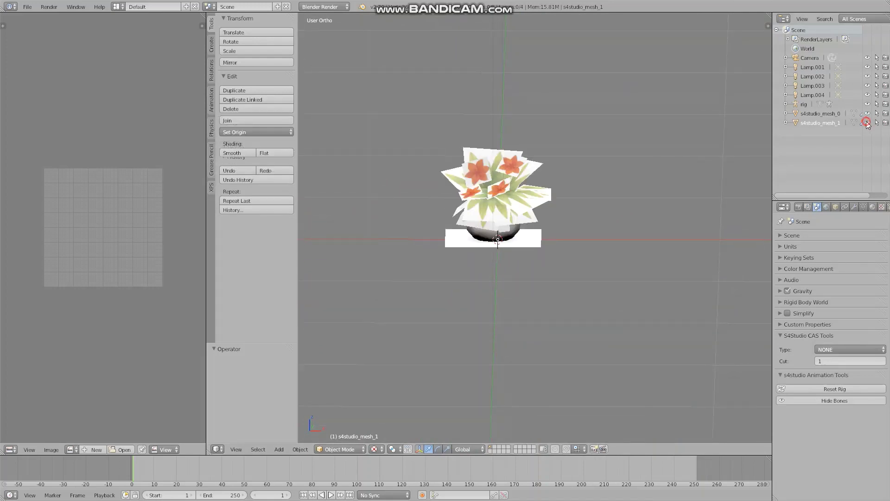
click(868, 122)
click(868, 123)
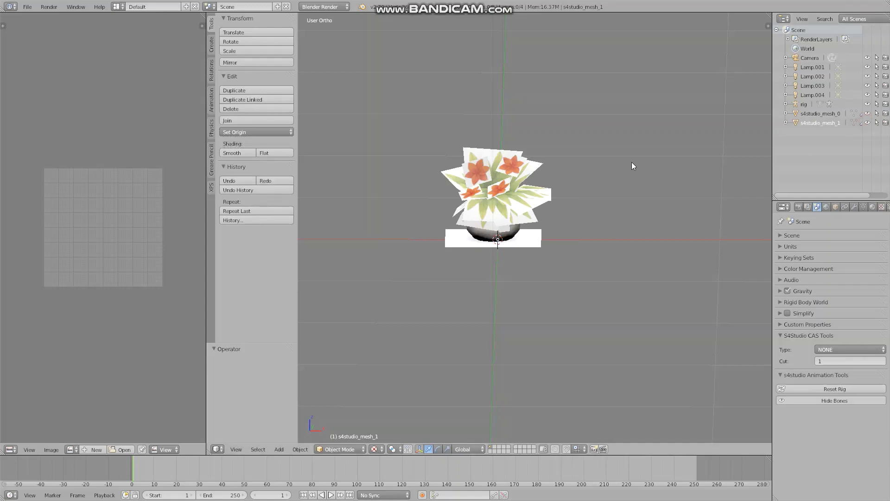
middle_drag(632, 163, 686, 183)
click(823, 114)
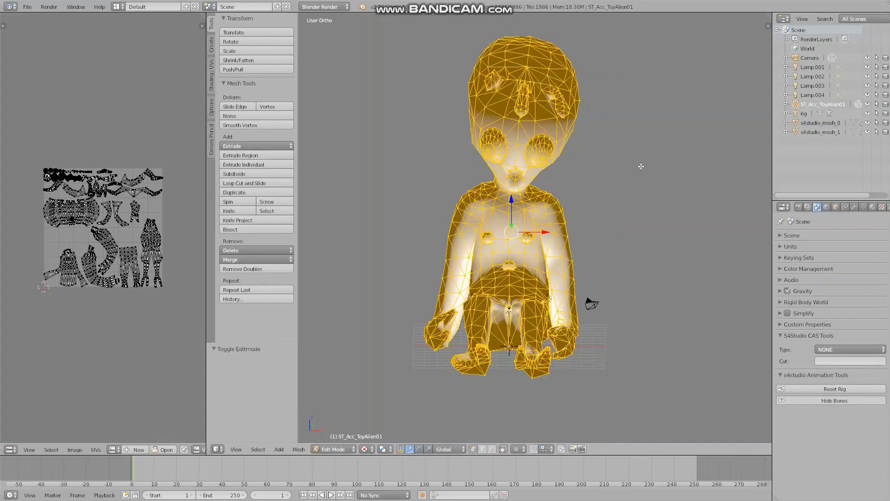
Step: Select the entire toy alien mesh in Edit Mode and scale it down by a factor of about 0.088
key(a)
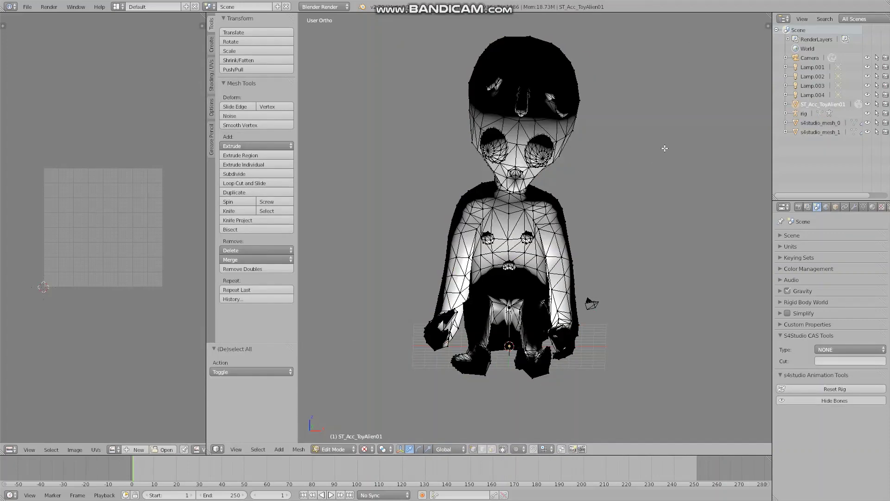
key(a)
middle_drag(665, 148, 684, 161)
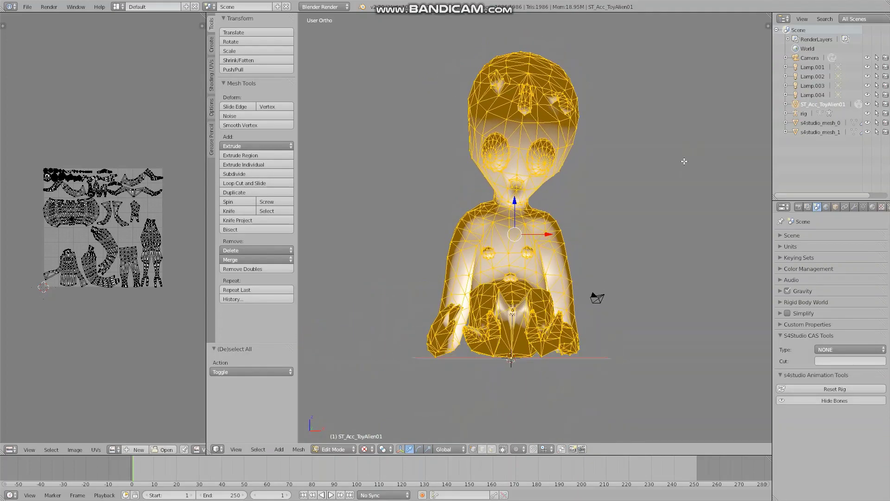
scroll(689, 157, down, 1)
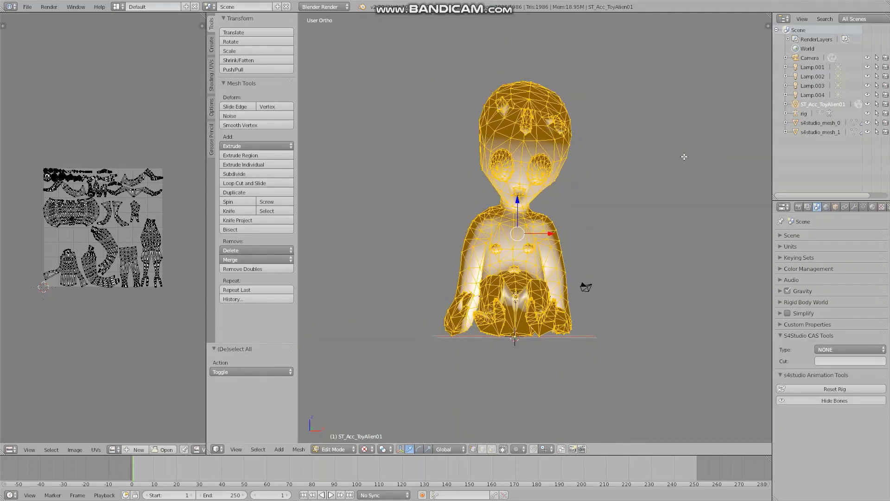
scroll(667, 159, up, 3)
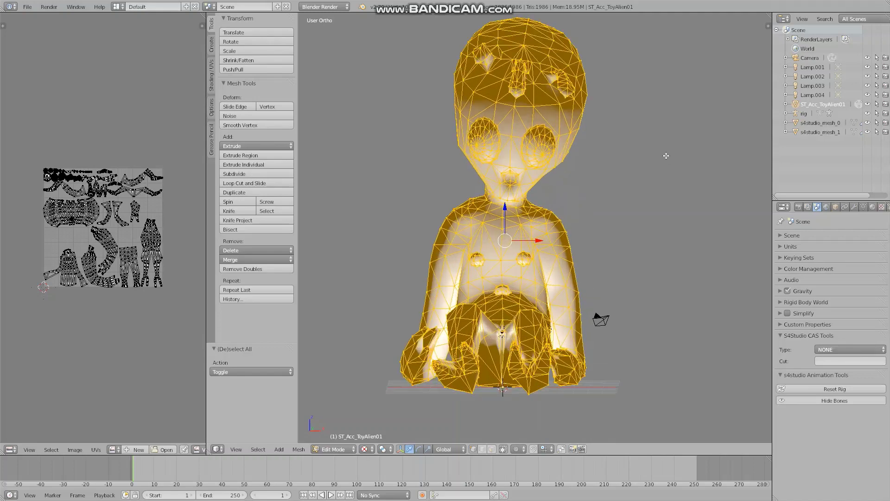
key(s)
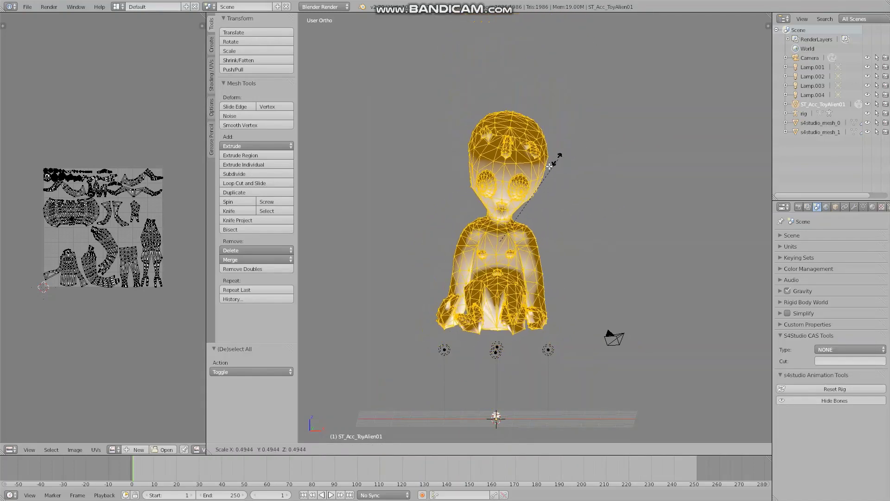
click(512, 230)
Step: Lower the alien mesh toward the planter and scale it down again by a factor of about 0.278
shift+middle_drag(552, 310, 571, 224)
scroll(571, 224, up, 2)
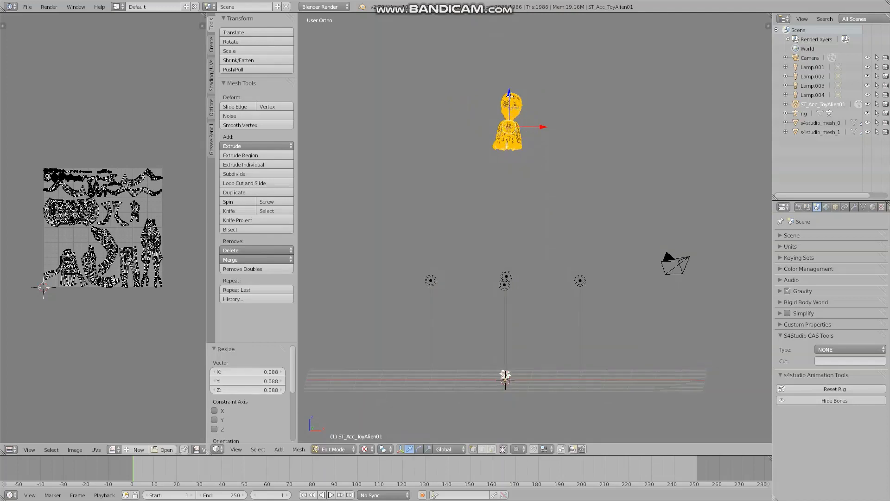
drag(509, 95, 509, 335)
shift+middle_drag(580, 285, 580, 262)
scroll(581, 303, up, 4)
scroll(580, 262, up, 2)
key(s)
click(534, 284)
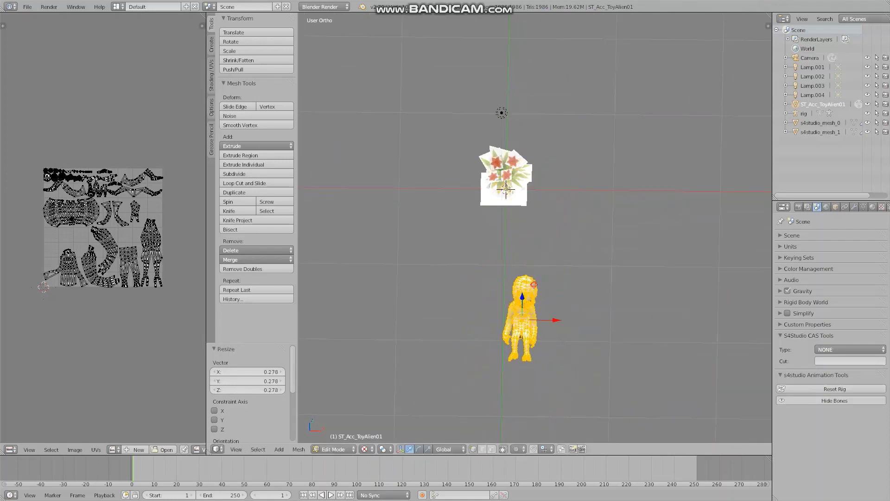
Step: Move the alien about 2.349 along Y, down to the planter's base, and about -0.183 along X to overlap the planter
click(522, 297)
middle_drag(575, 290, 519, 251)
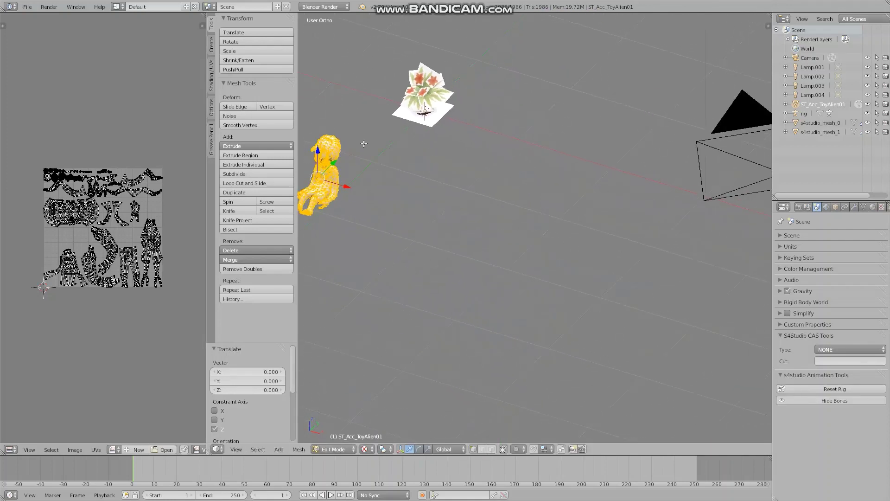
drag(334, 164, 510, 288)
middle_drag(510, 288, 564, 300)
scroll(565, 301, up, 6)
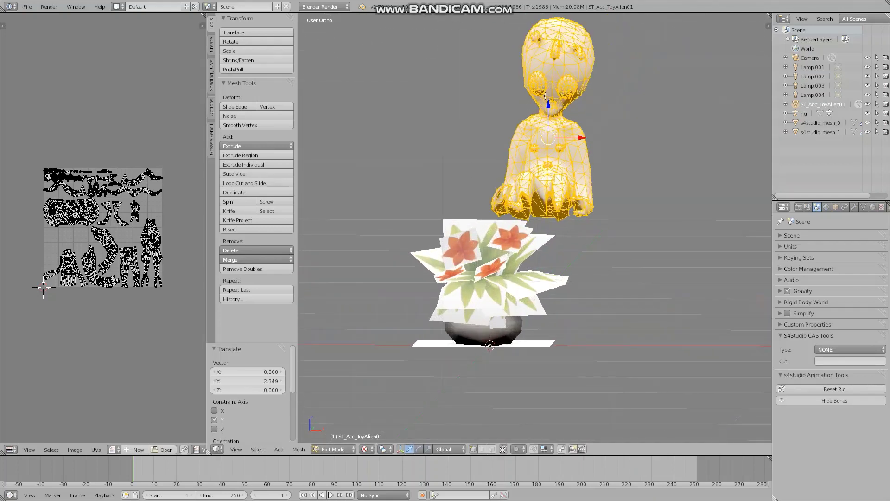
drag(546, 96, 546, 223)
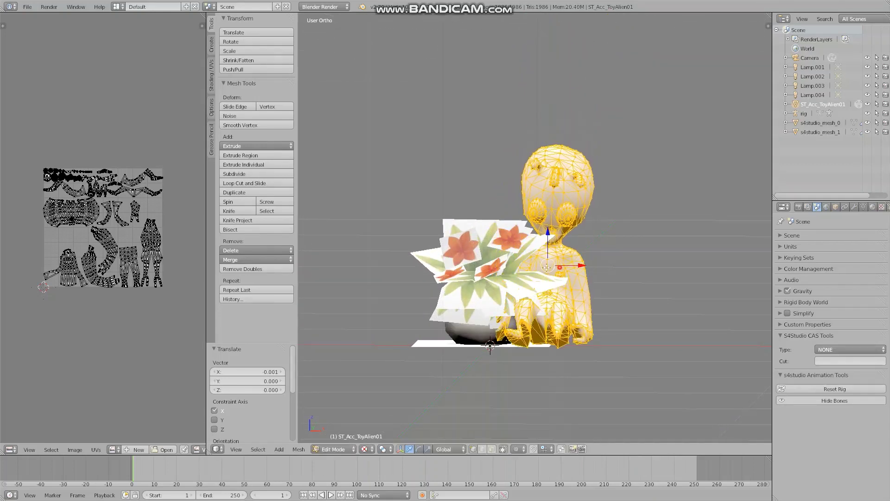
drag(577, 266, 518, 266)
Step: Lower the alien by about 0.006 and another 0.002 along Z to seat it on the ground, and return to Object Mode
middle_drag(620, 259, 556, 432)
middle_drag(659, 393, 558, 276)
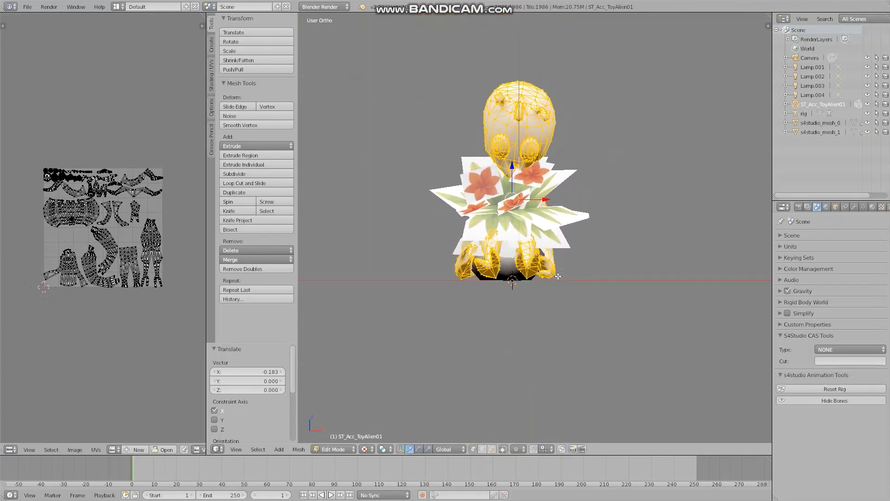
scroll(558, 276, up, 3)
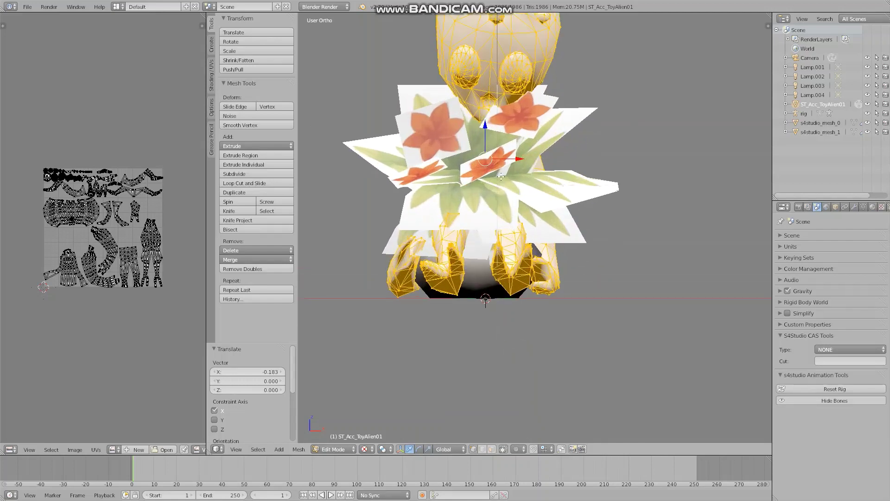
drag(484, 124, 501, 134)
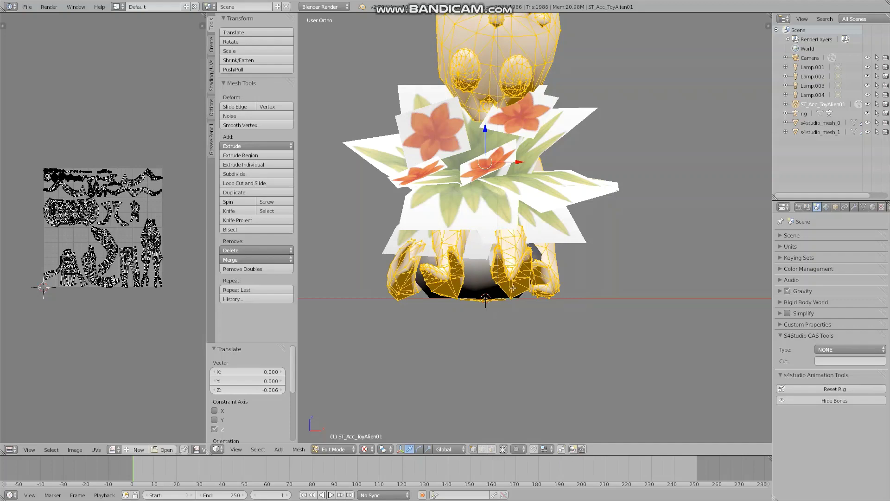
drag(485, 127, 485, 127)
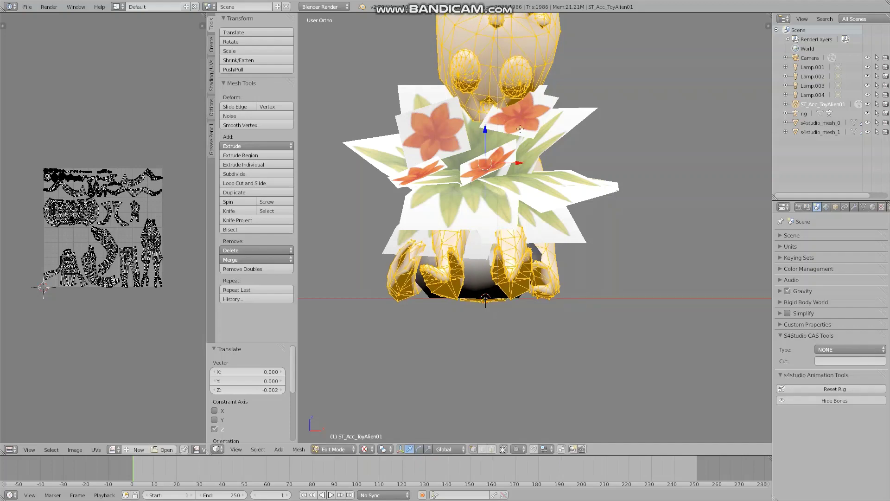
middle_drag(554, 154, 622, 195)
shift+middle_drag(459, 292, 521, 236)
middle_drag(552, 202, 588, 172)
key(Tab)
scroll(587, 180, up, 3)
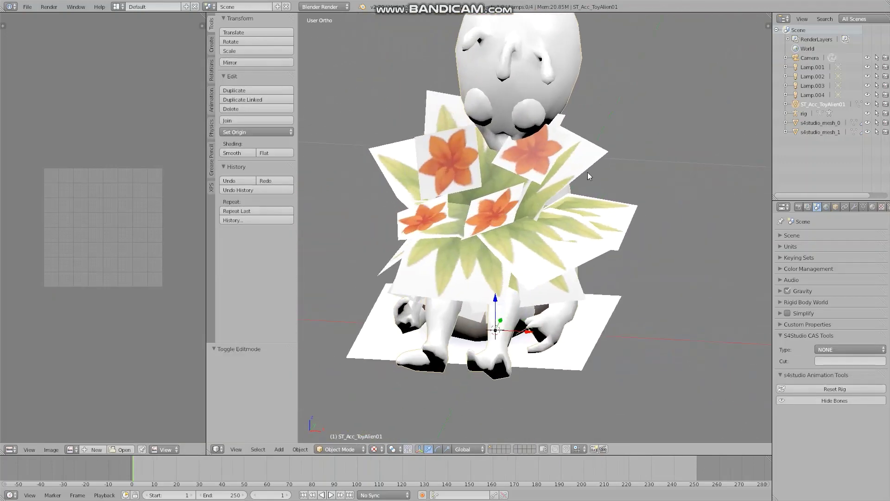
Step: Delete the original planter object s4studio_mesh_1 from the scene
click(823, 132)
right_click(831, 132)
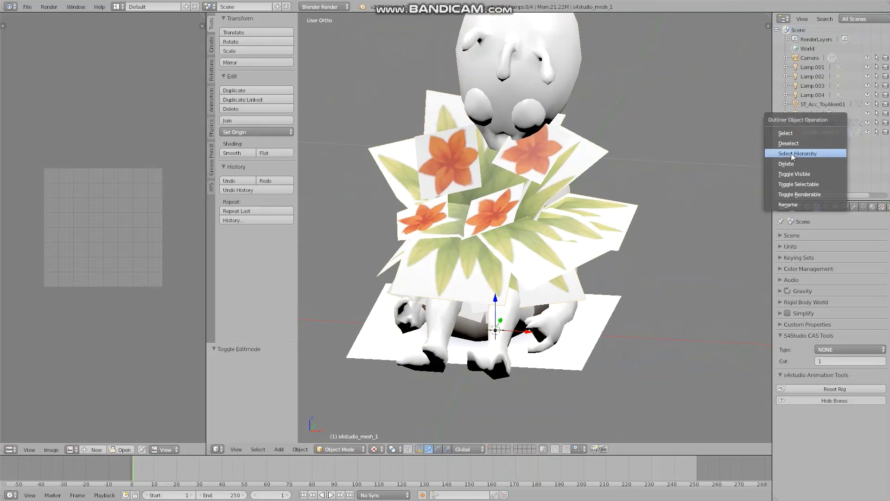
click(791, 164)
Step: Rename the ST_Acc_ToyAlien01 object as s4studio_mesh_1
click(821, 104)
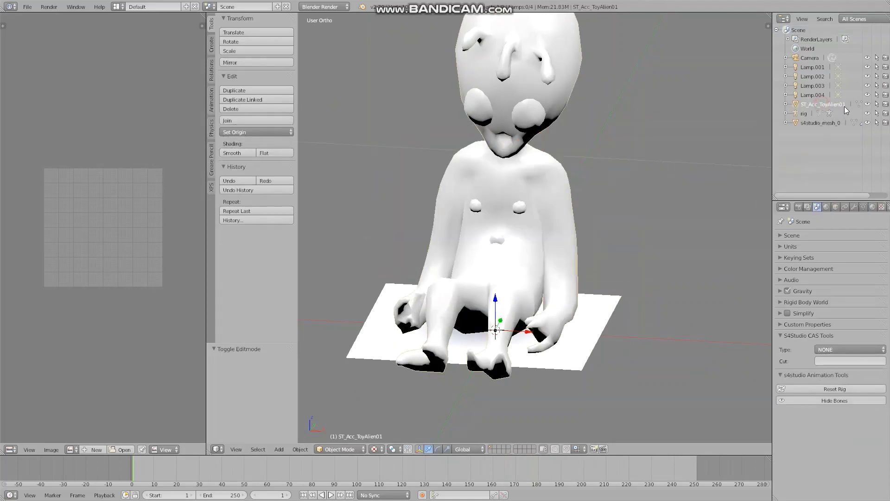
click(818, 104)
double_click(817, 104)
text(s4studio_mesh_1)
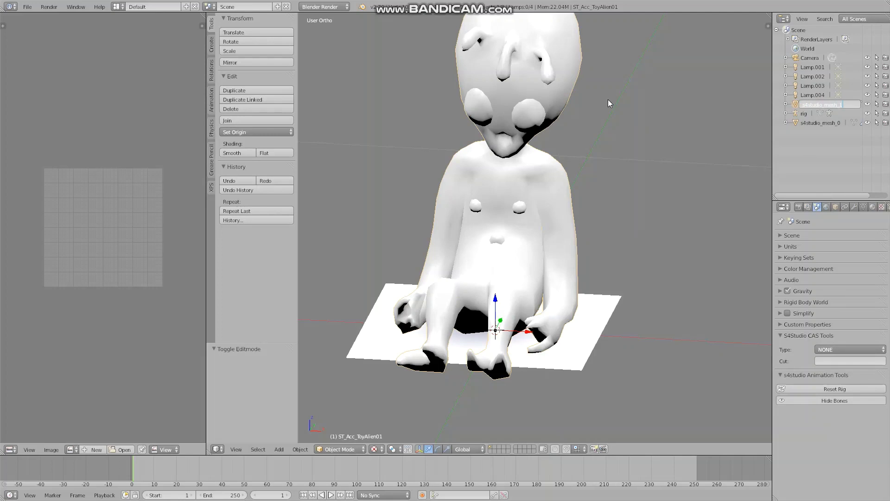
key(Return)
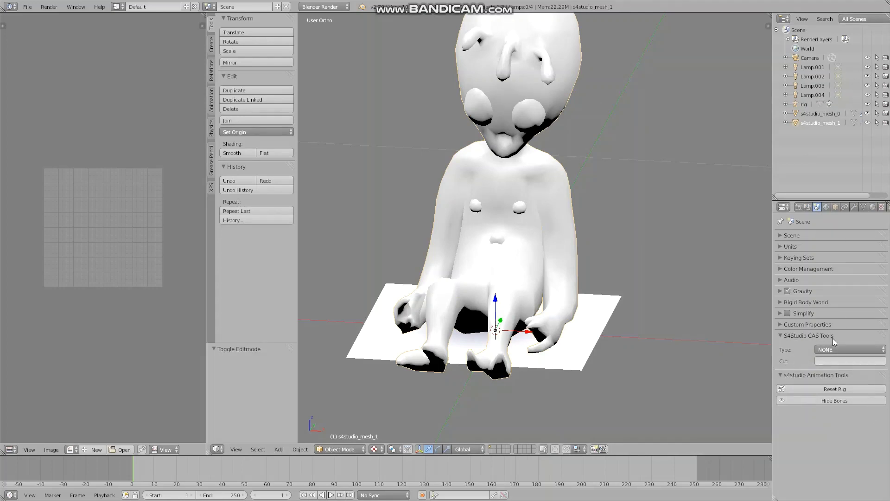
Step: Set the alien mesh's S4Studio CAS cut number to 1 and delete the rig from the scene
click(832, 361)
click(806, 104)
right_click(786, 104)
click(787, 104)
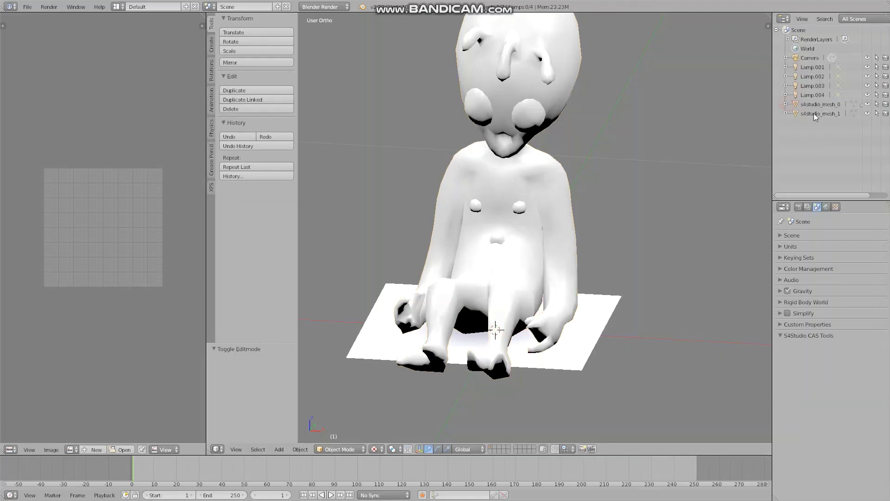
Step: Choose Texture viewport shading and select all of the alien mesh's geometry in Edit Mode, with its UV layout displayed
click(826, 114)
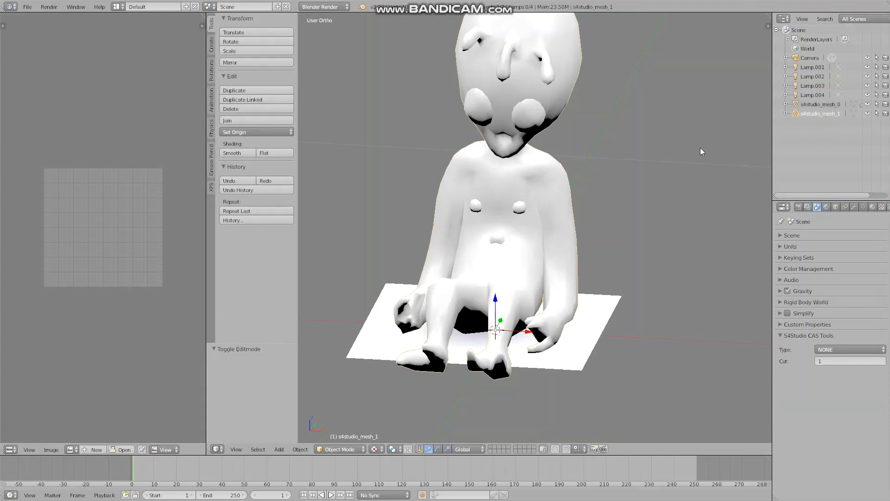
middle_drag(590, 217, 615, 186)
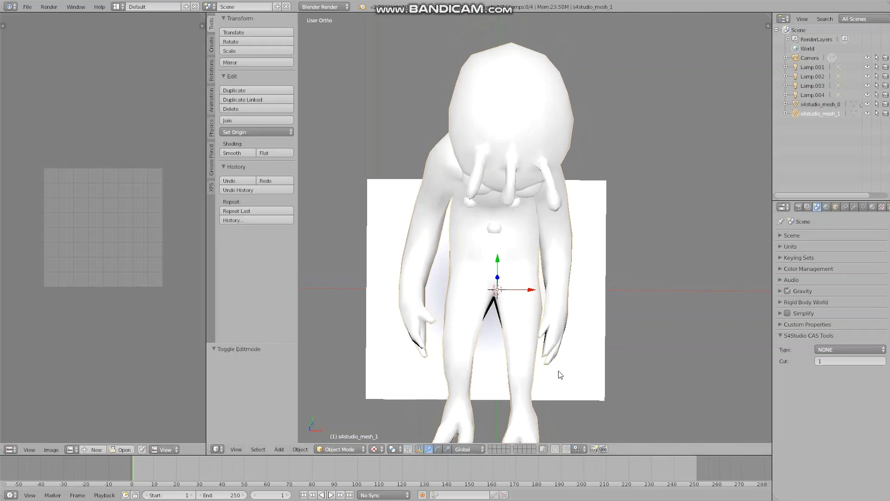
middle_drag(561, 374, 582, 320)
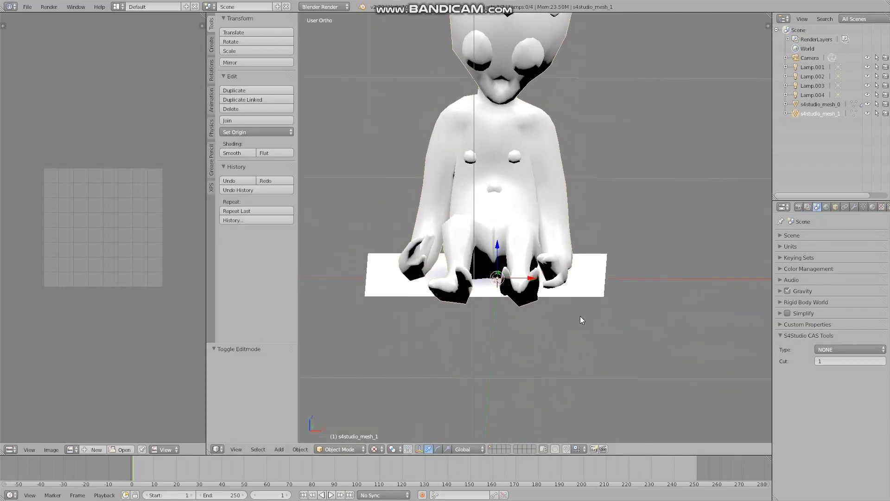
click(383, 449)
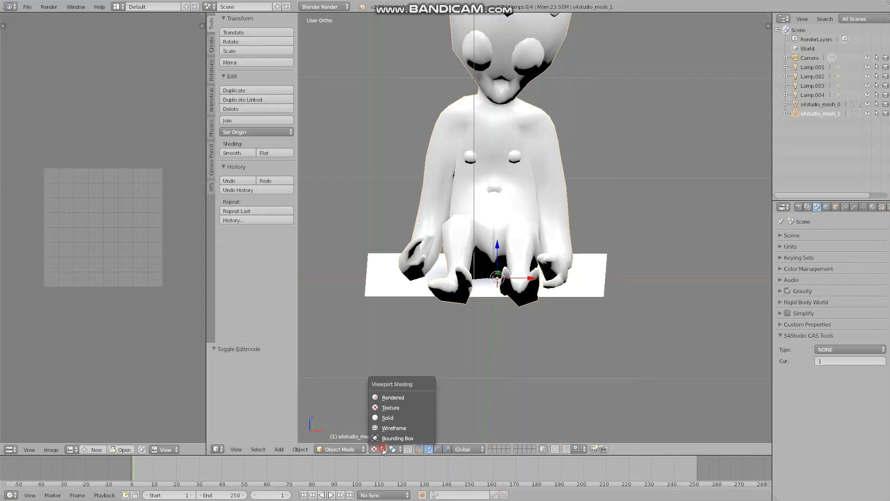
click(389, 408)
key(Tab)
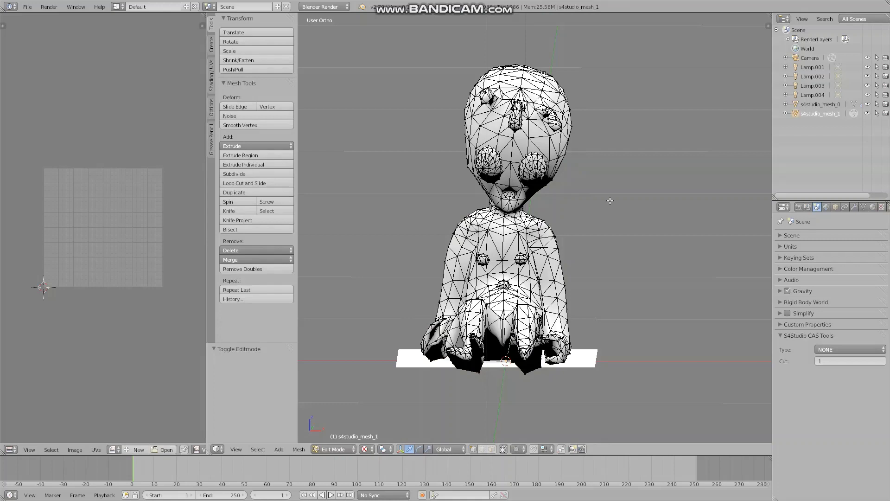
key(a)
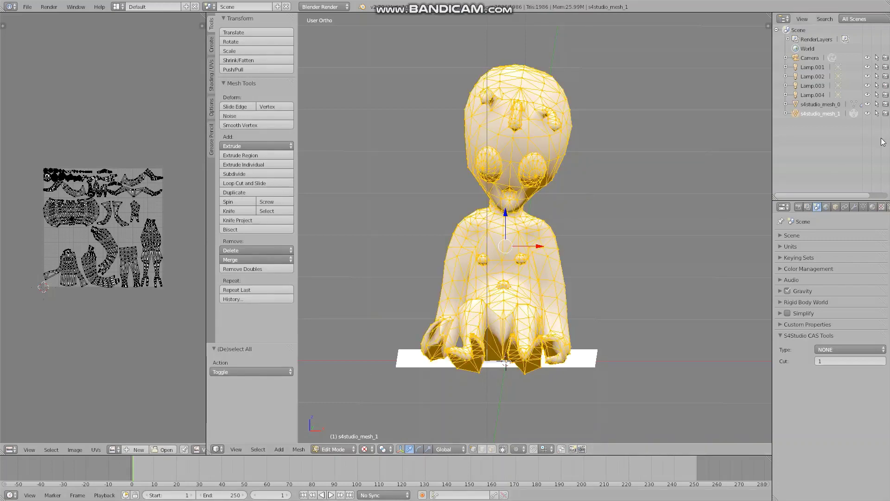
Step: Add an Image or Movie texture to the World and load TX_Acc_ToyAlien01_D.dds from the Texture folder into it
click(882, 208)
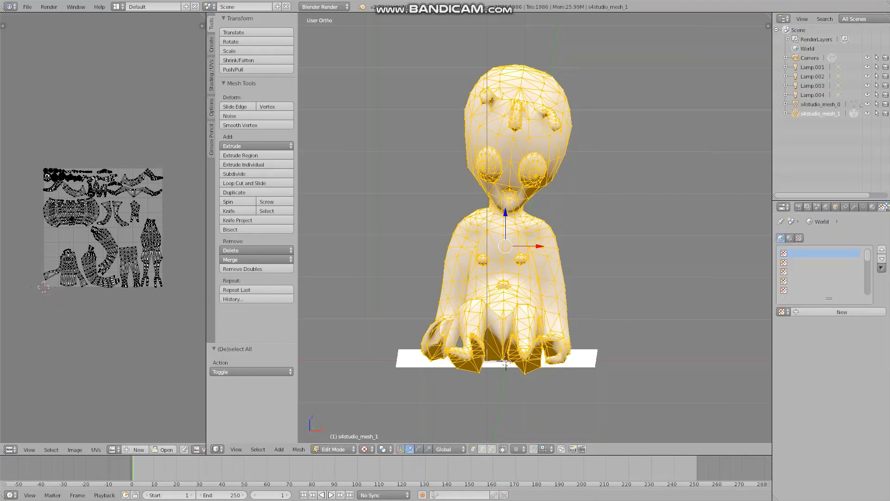
click(818, 311)
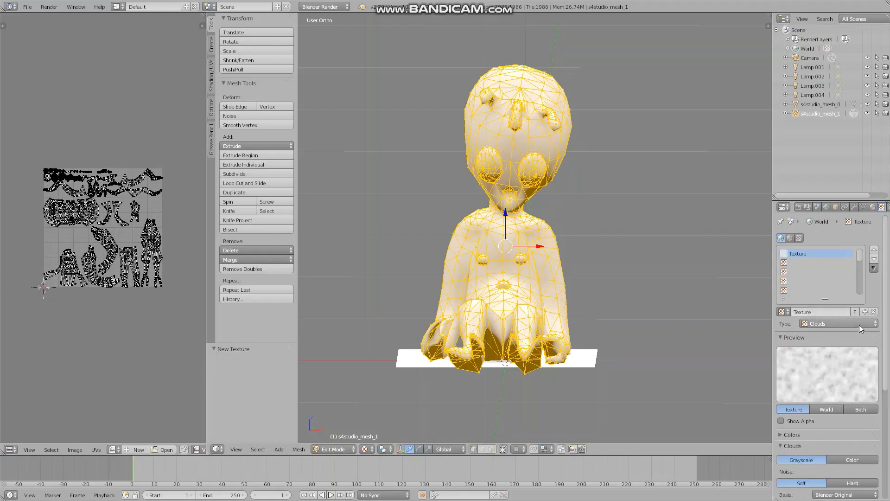
click(825, 324)
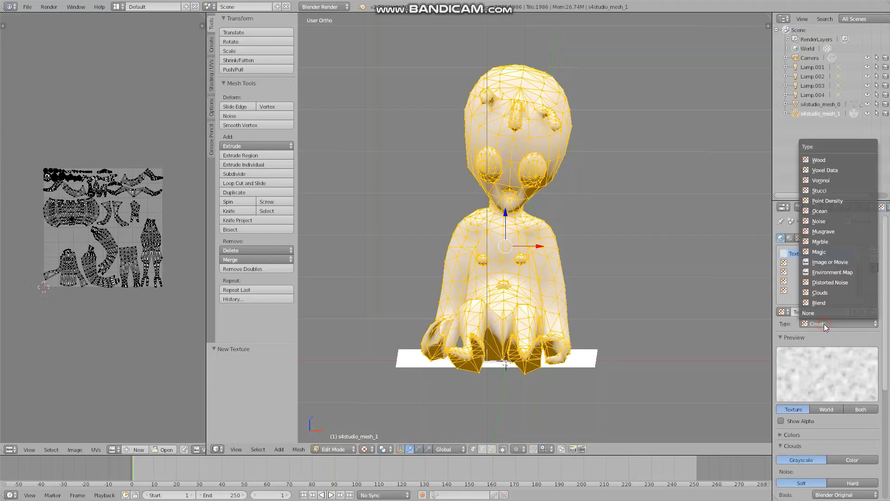
click(835, 261)
scroll(833, 406, down, 4)
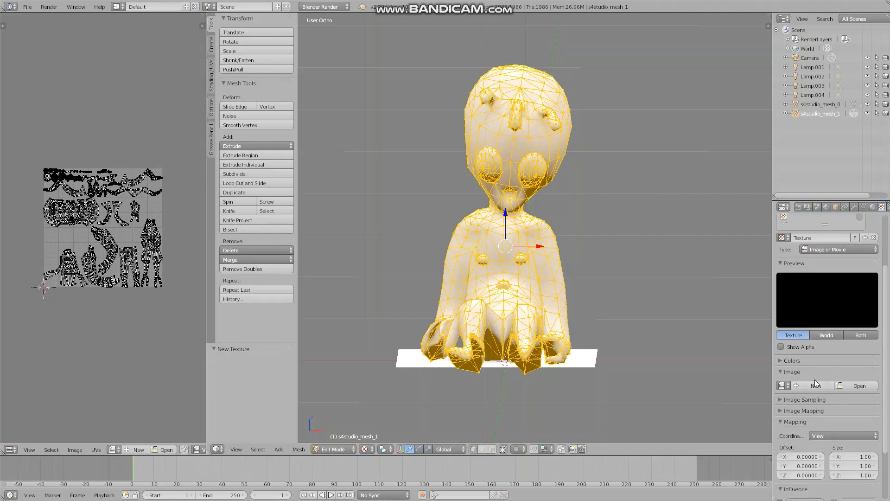
click(849, 388)
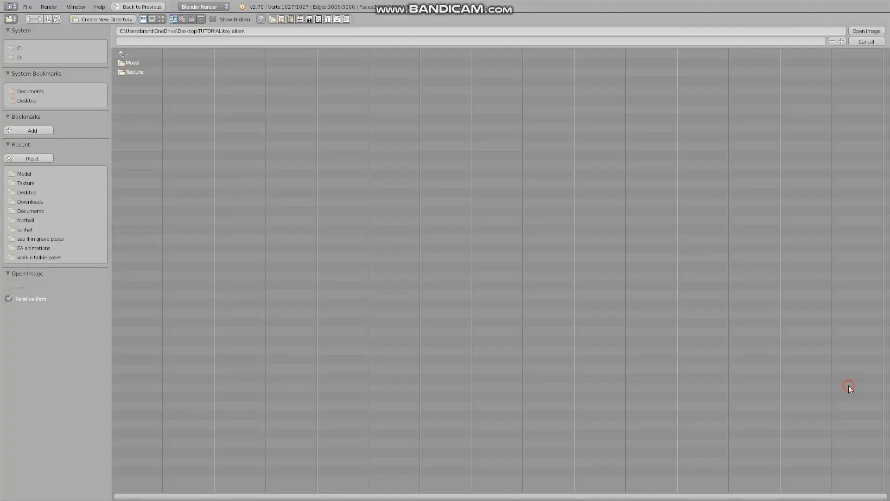
click(149, 72)
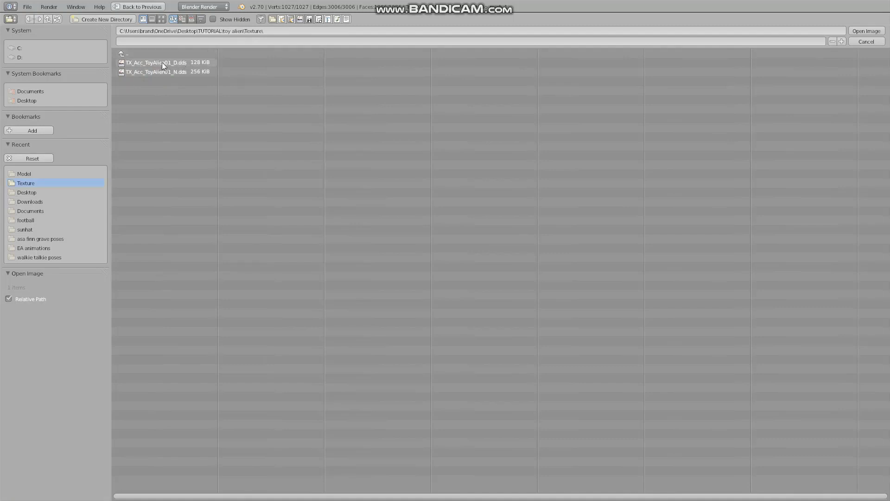
double_click(163, 62)
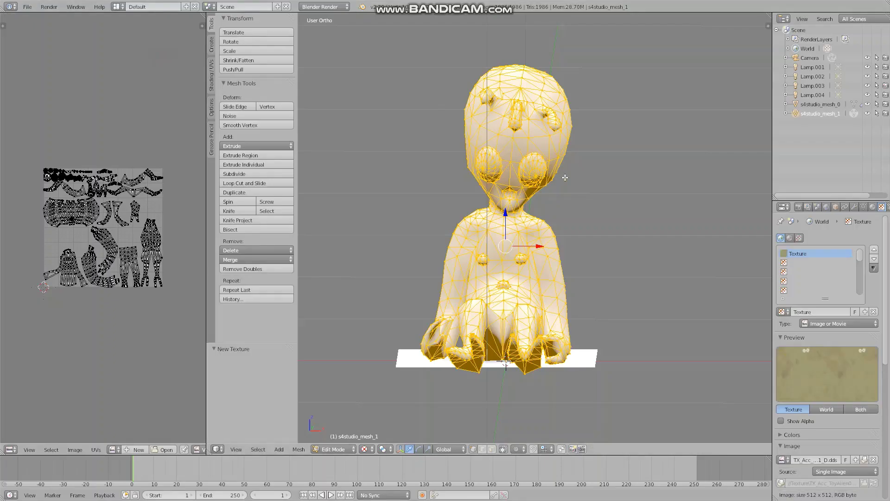
Step: Examine the World texture's image, alpha, mapping and influence settings
key(Tab)
scroll(606, 193, up, 1)
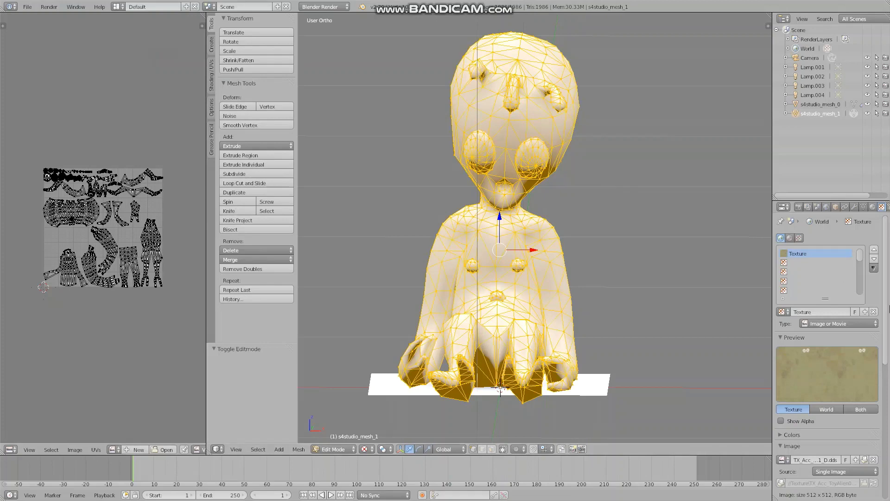
scroll(858, 413, down, 8)
click(843, 381)
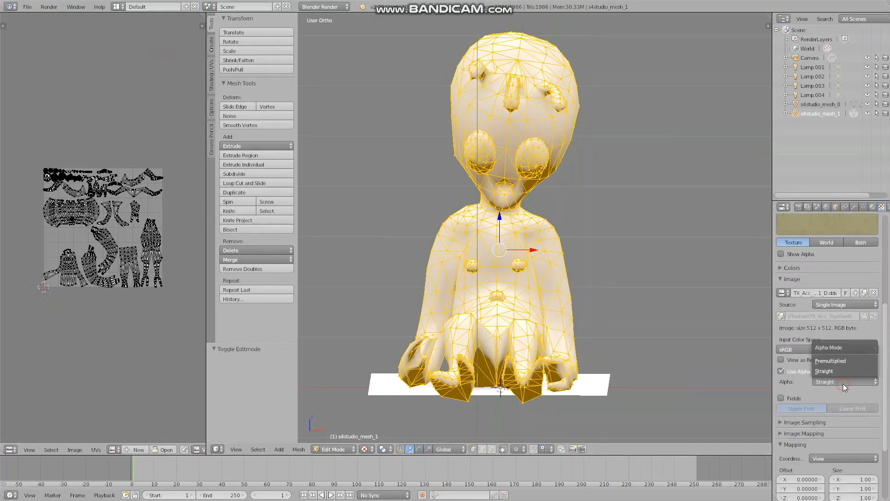
click(842, 458)
scroll(851, 306, down, 3)
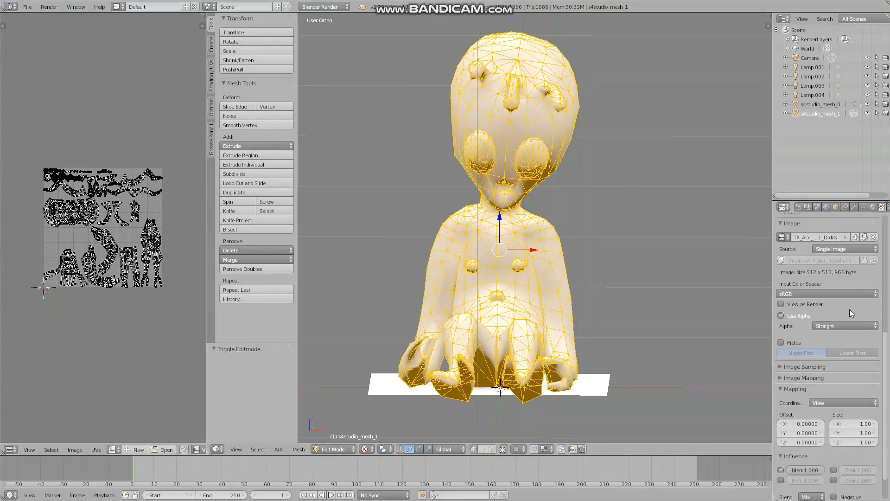
scroll(874, 307, down, 2)
scroll(858, 302, up, 14)
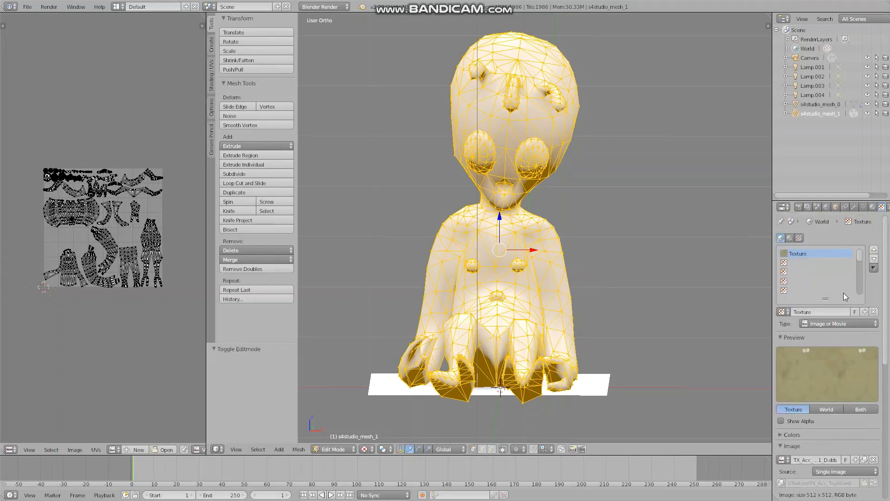
scroll(858, 356, down, 3)
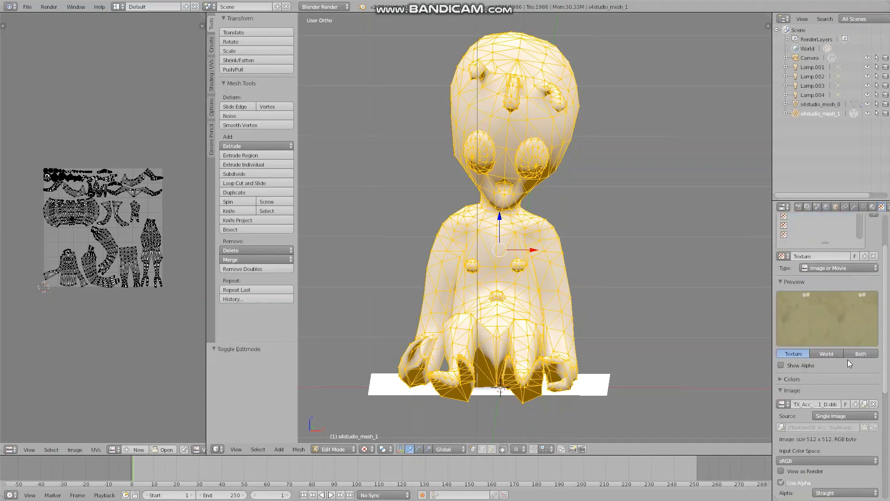
scroll(842, 344, up, 4)
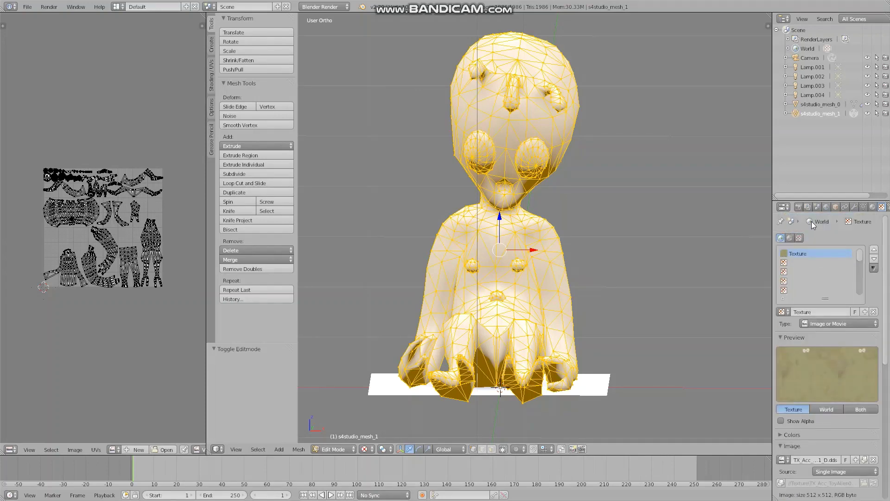
Step: Add an Image or Movie texture to the alien mesh's material and load TX_Acc_ToyAlien01_D.dds into it
click(873, 207)
click(882, 206)
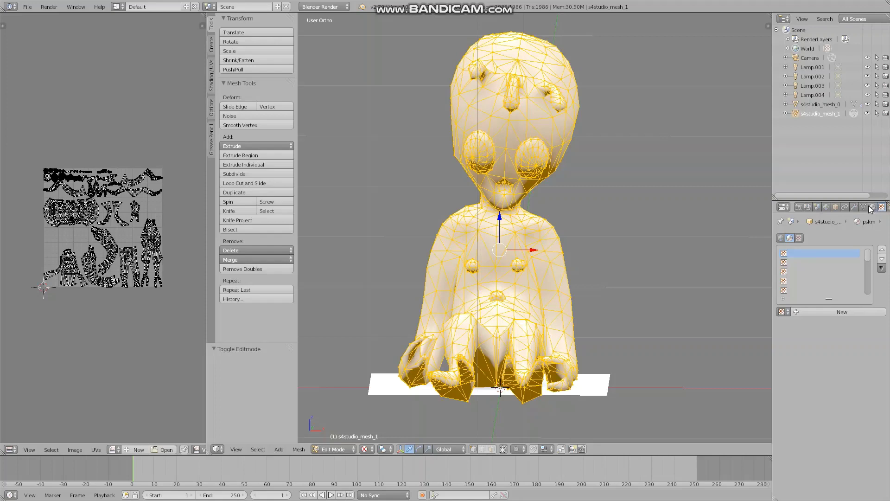
click(844, 311)
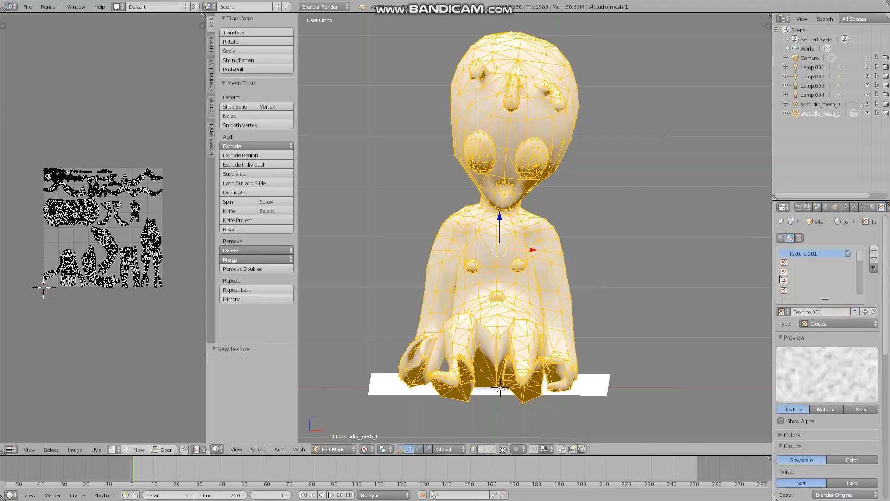
click(836, 324)
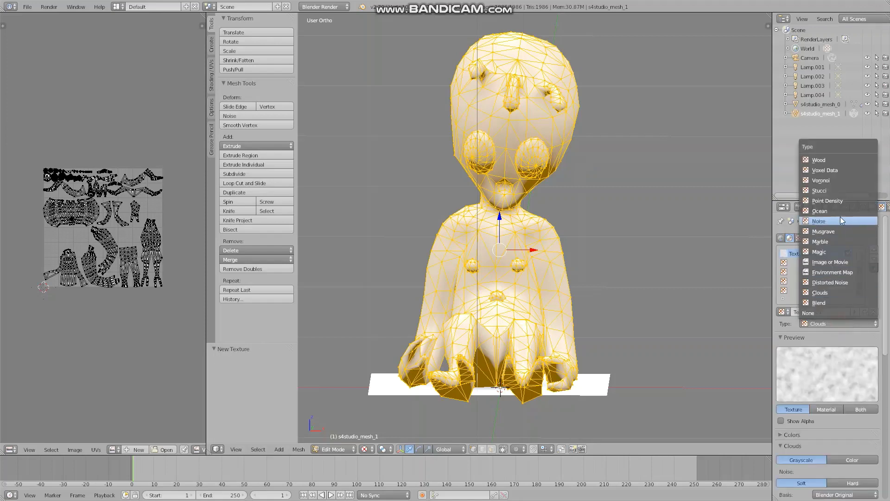
click(837, 263)
scroll(845, 401, down, 3)
click(842, 386)
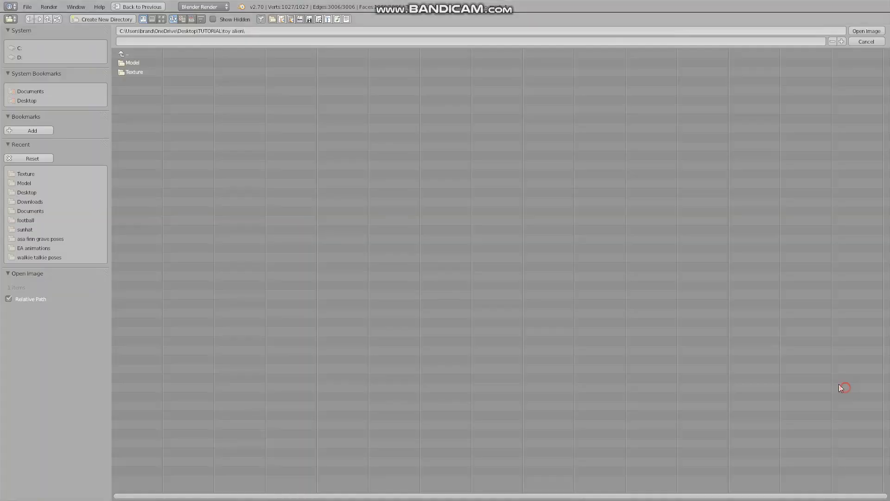
double_click(139, 72)
double_click(177, 63)
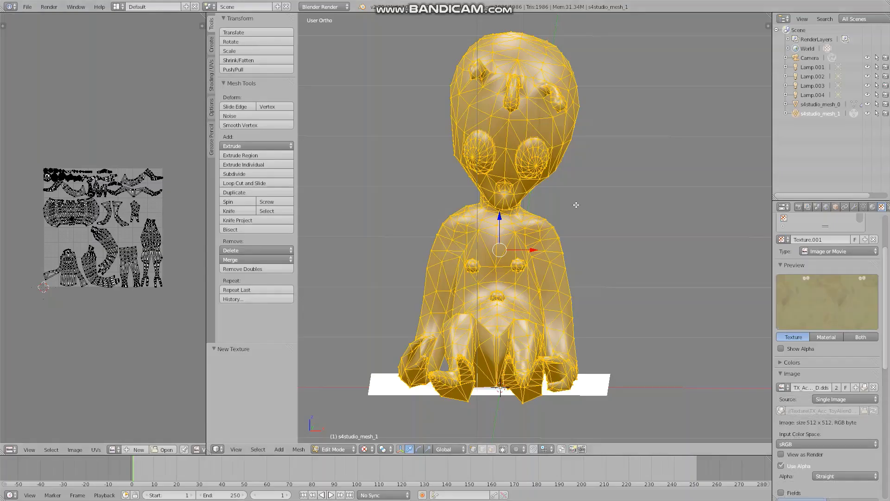
Step: Set the material texture's mapping coordinates to UV and return to Object Mode to inspect the textured alien
scroll(847, 402, down, 4)
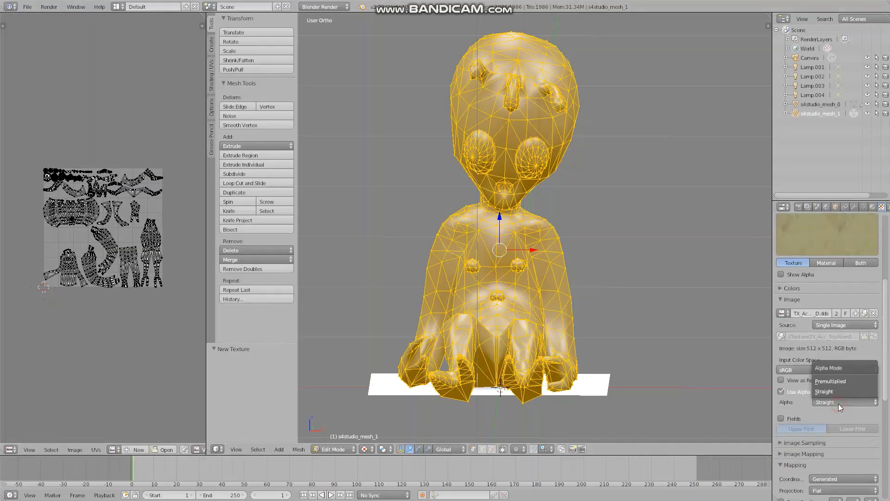
scroll(838, 403, down, 2)
scroll(839, 404, down, 1)
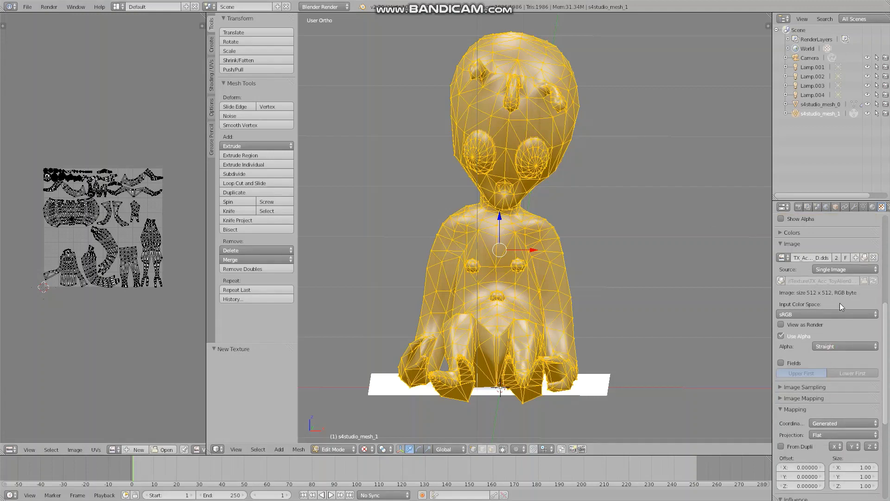
scroll(831, 365, down, 2)
scroll(812, 371, down, 1)
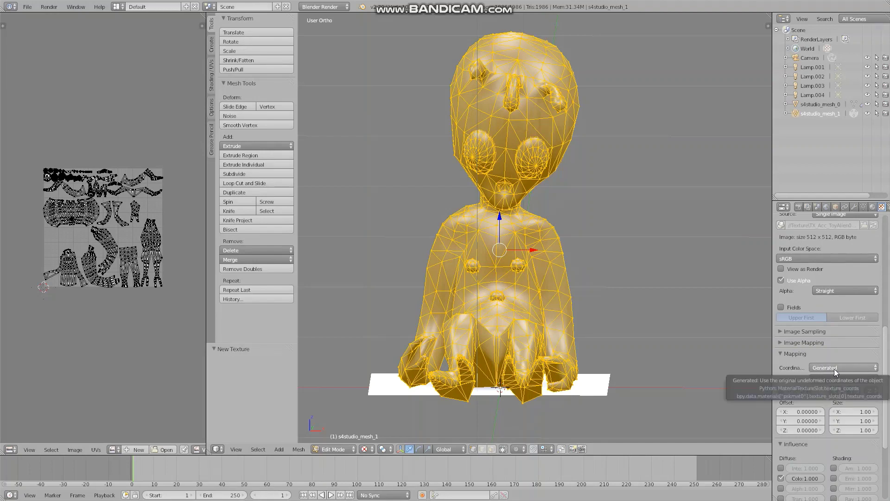
click(834, 368)
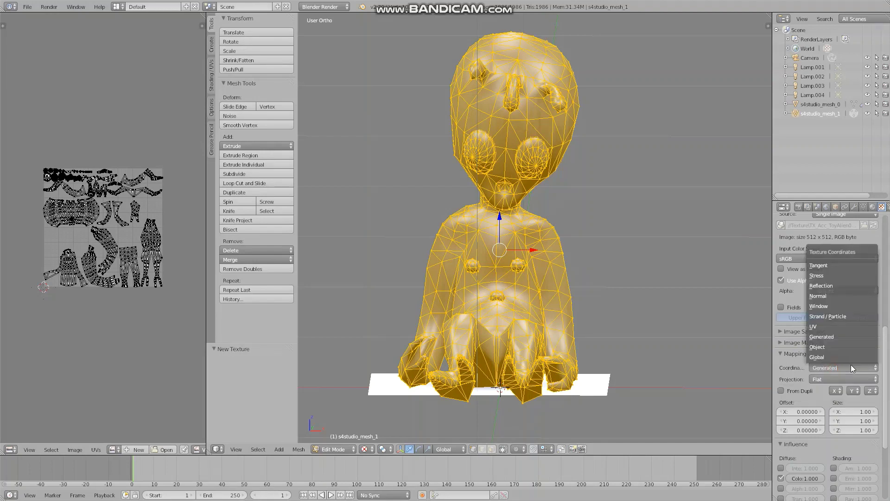
click(828, 326)
key(Tab)
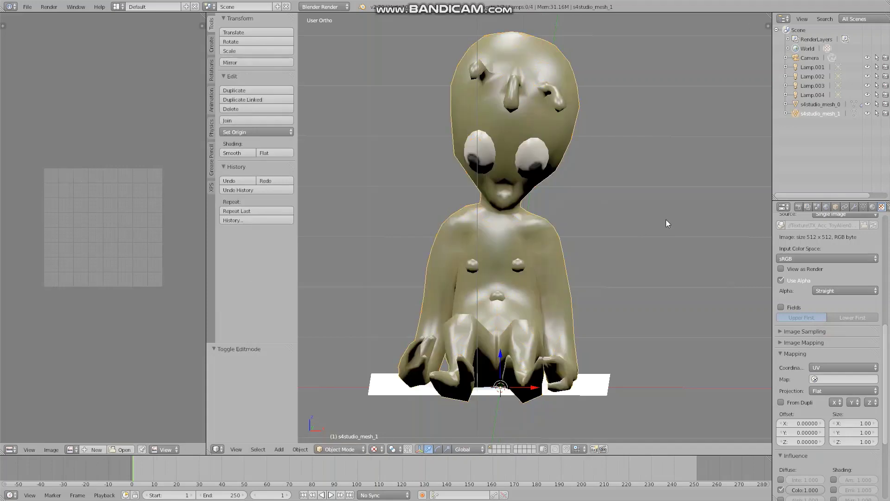
middle_drag(666, 219, 582, 207)
middle_drag(425, 256, 575, 288)
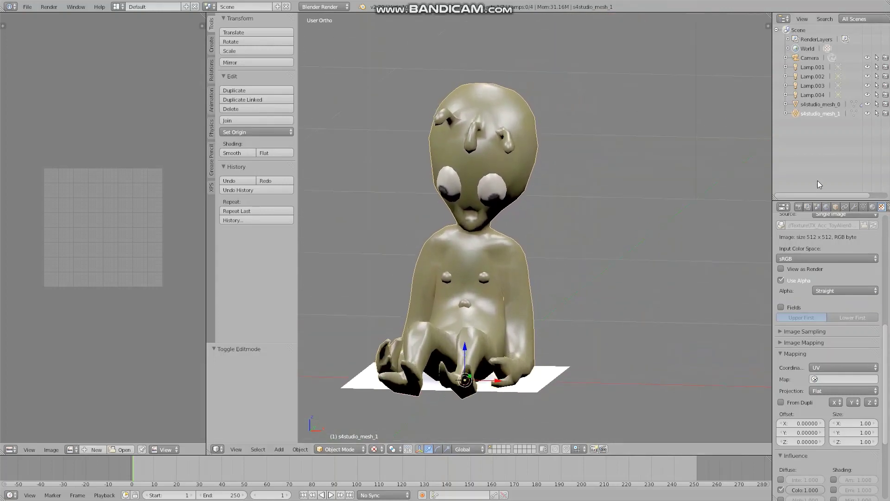
Step: Set the alien material's specular intensity to 0 and hardness to 25, and save the file
click(872, 208)
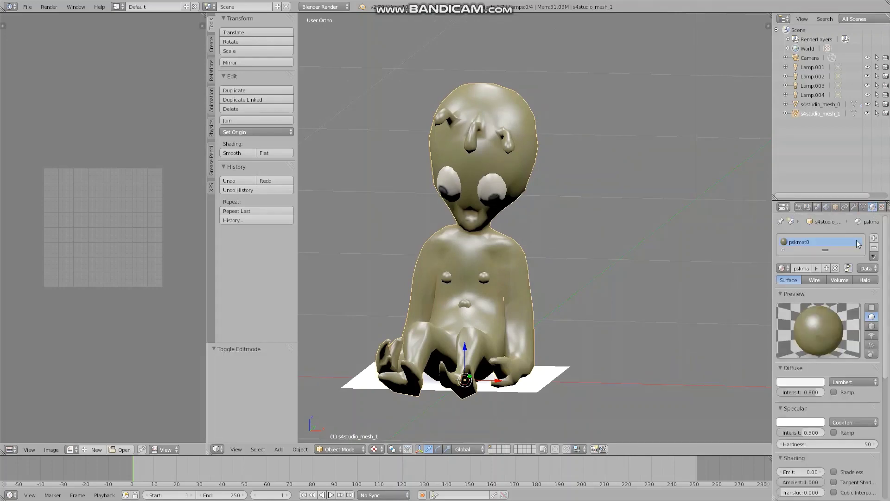
scroll(848, 357, down, 2)
scroll(811, 378, down, 3)
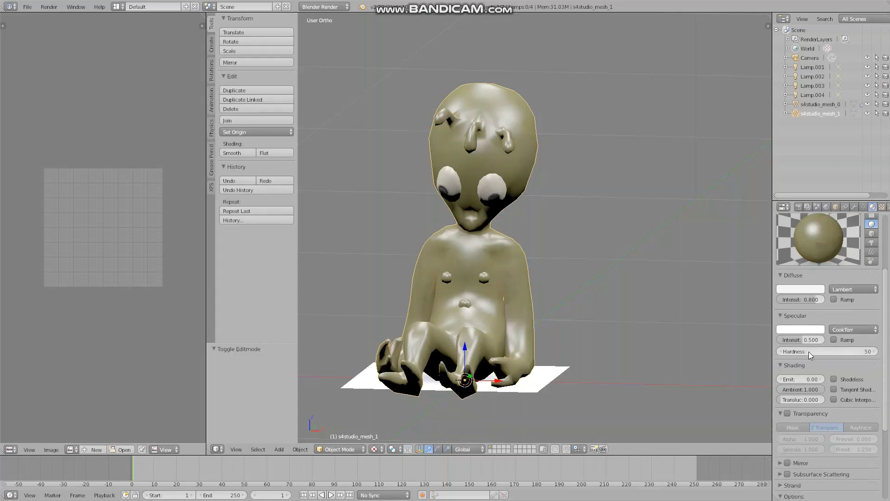
mouse_move(809, 351)
mouse_down()
mouse_move(788, 351)
mouse_move(804, 351)
mouse_move(789, 340)
mouse_up()
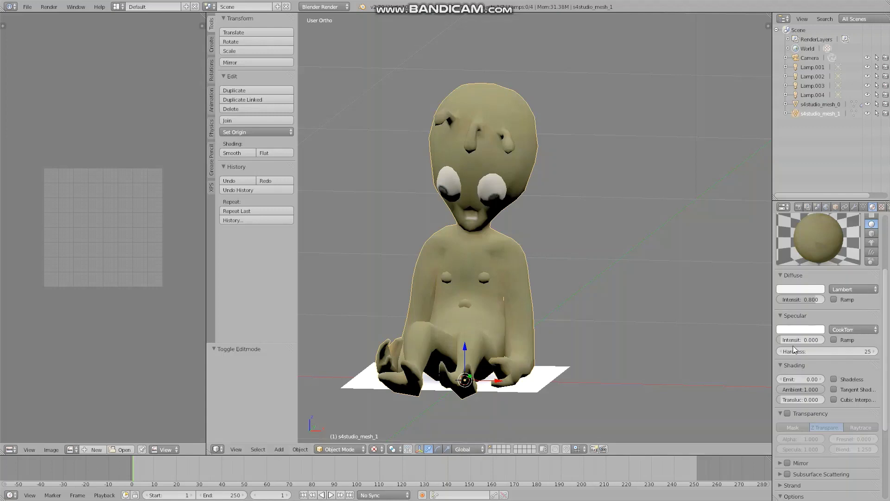
middle_drag(678, 252, 479, 233)
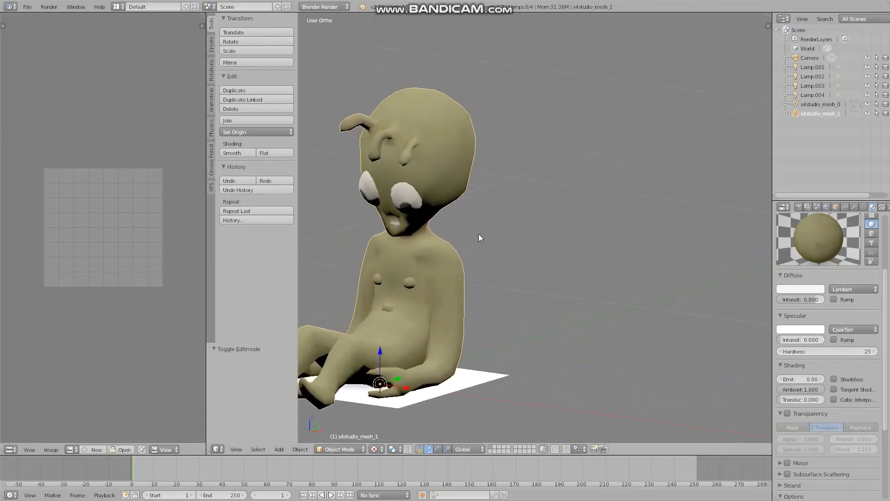
middle_drag(457, 263, 594, 260)
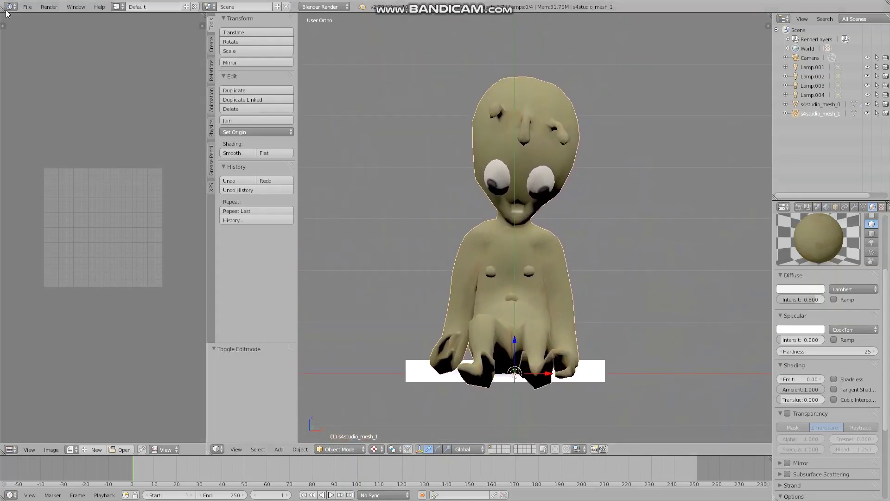
click(27, 6)
click(42, 76)
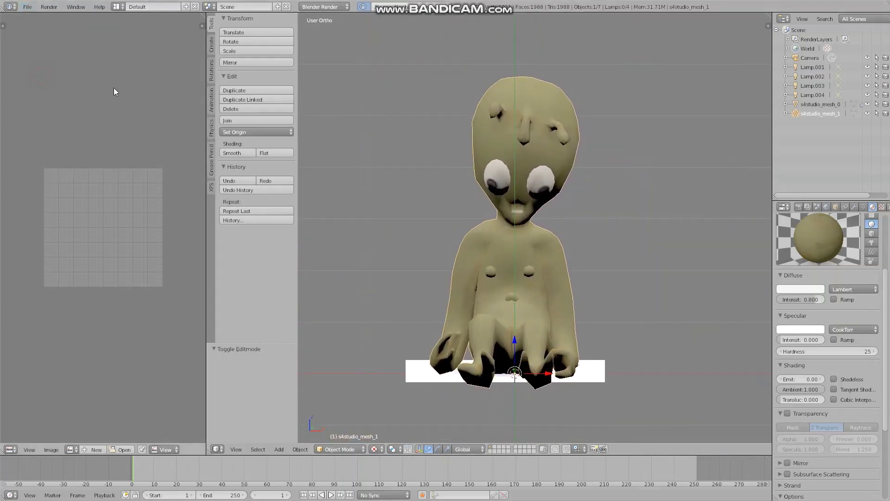
Step: Scale all of the ground plane s4studio_mesh_0 in Edit Mode by about 1.675 along Y and 1.078 along X
click(844, 107)
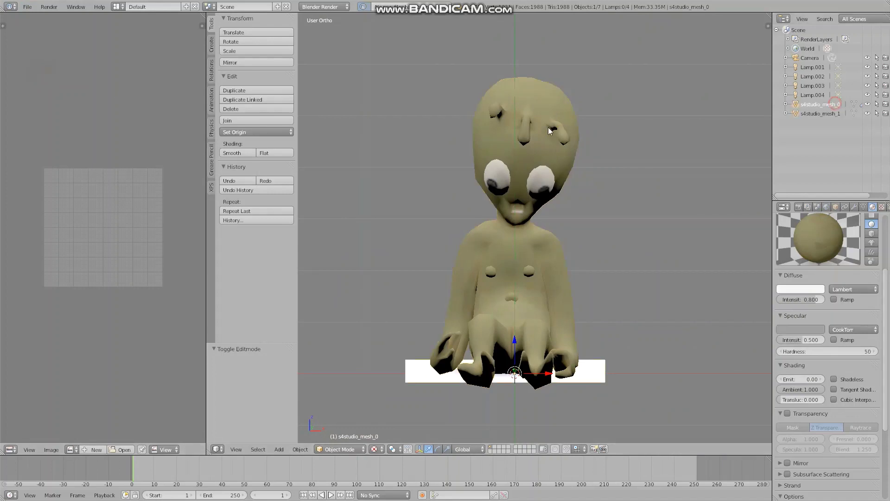
middle_drag(603, 265, 642, 207)
key(Tab)
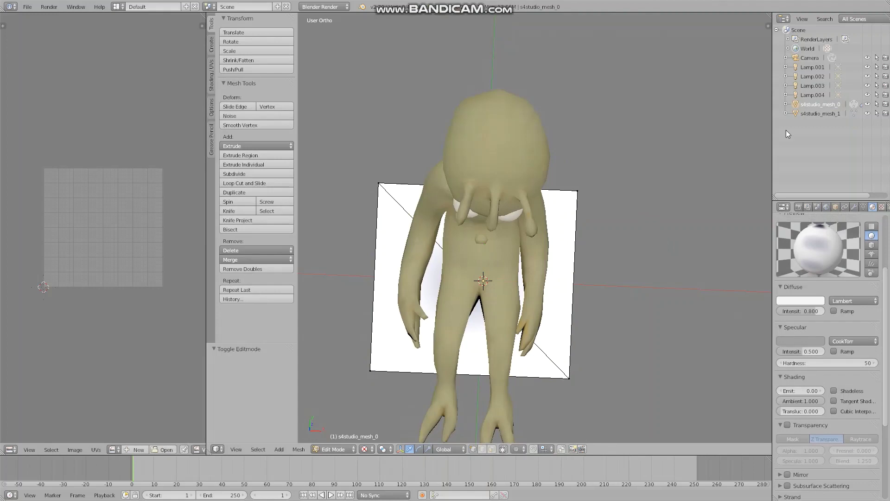
key(a)
middle_drag(510, 250, 488, 282)
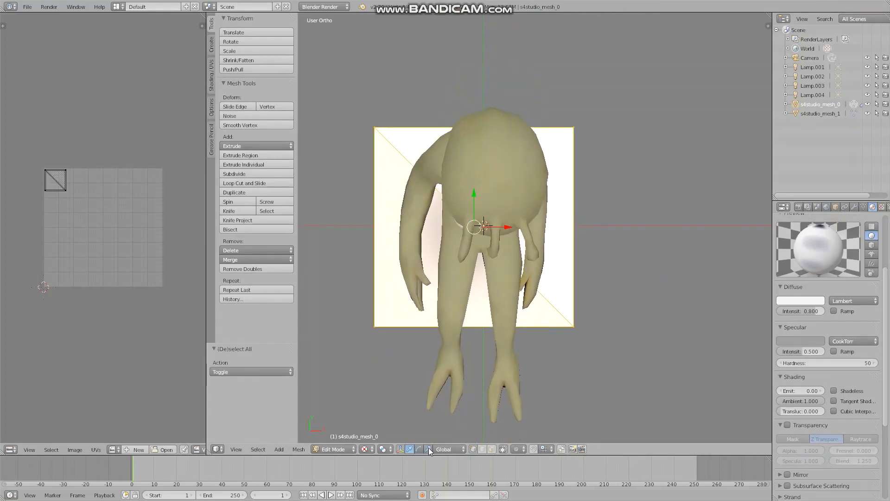
key(s)
key(y)
click(474, 197)
key(s)
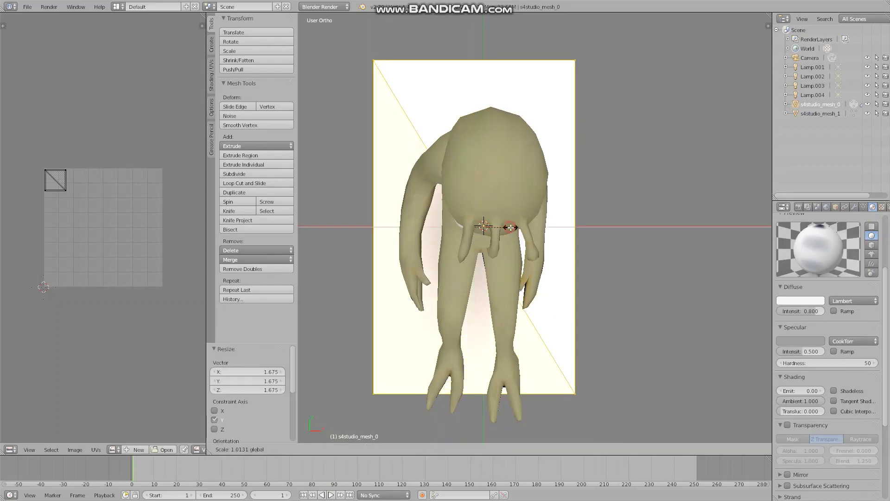
key(x)
click(512, 228)
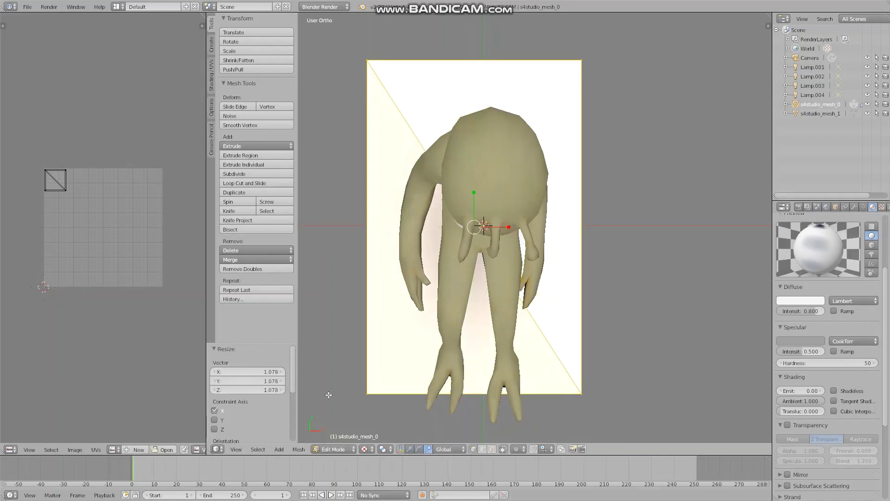
Step: Move the ground plane along Y toward the alien's feet so it sits beneath the whole toy, and save the file
click(410, 449)
drag(475, 191, 477, 223)
middle_drag(524, 289, 533, 204)
key(a)
click(28, 7)
click(94, 86)
Step: Select all of the alien mesh s4studio_mesh_1 in Edit Mode and remove its double vertices
scroll(552, 209, down, 4)
scroll(568, 217, up, 1)
scroll(567, 216, up, 3)
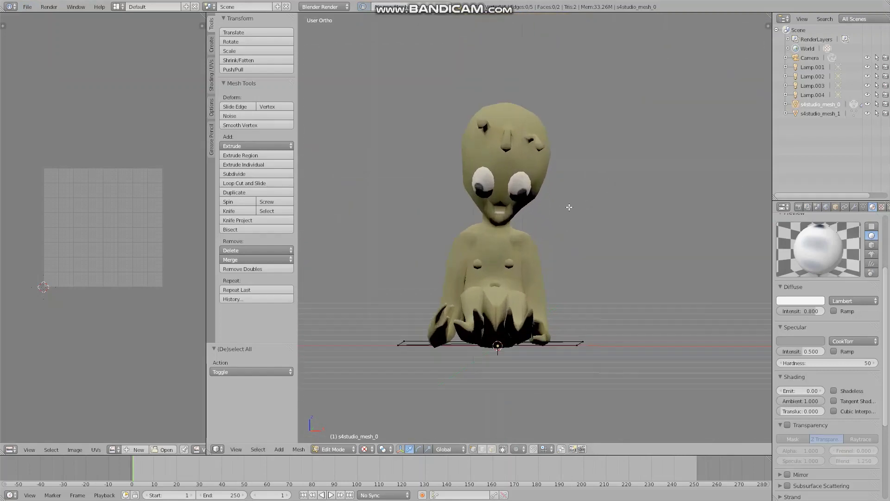
click(824, 113)
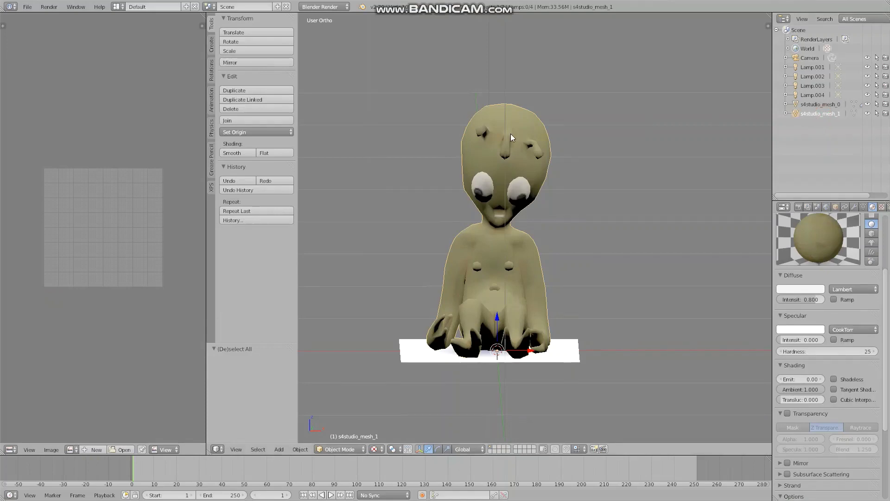
key(Tab)
key(a)
key(a)
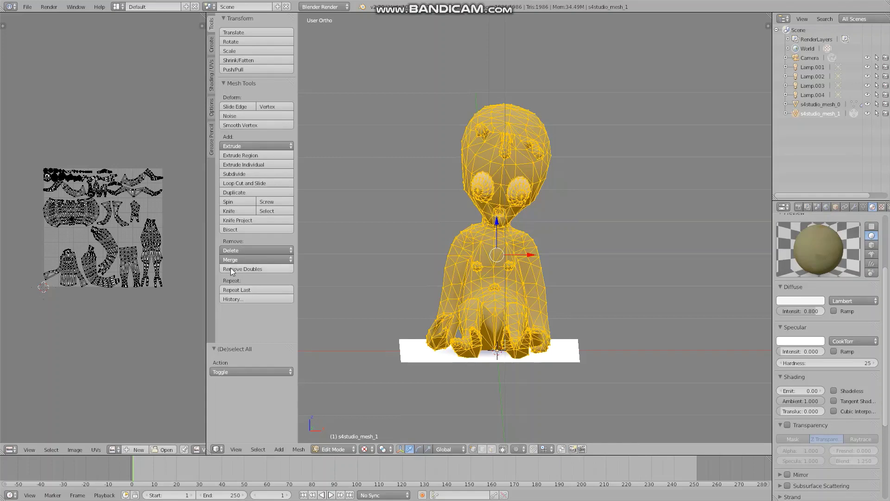
key(a)
key(a)
click(245, 269)
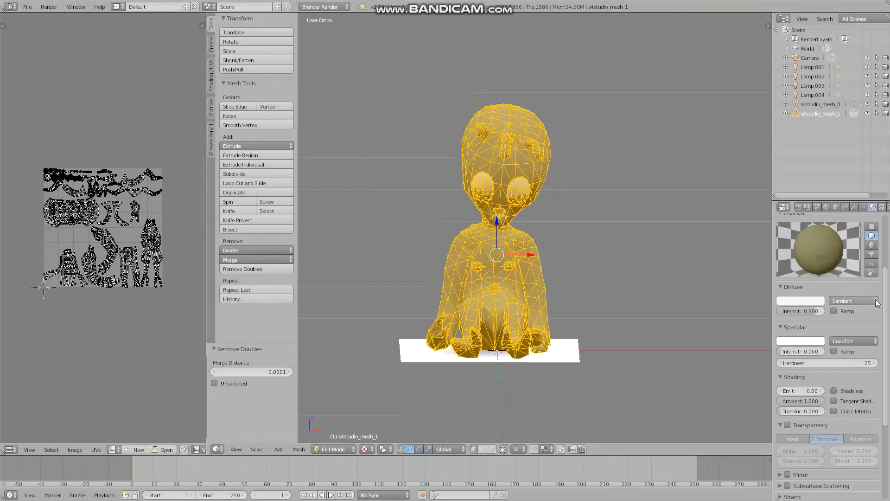
Step: Deselect the alien's vertices and save the file, returning the mesh to Object Mode
middle_drag(691, 192, 685, 195)
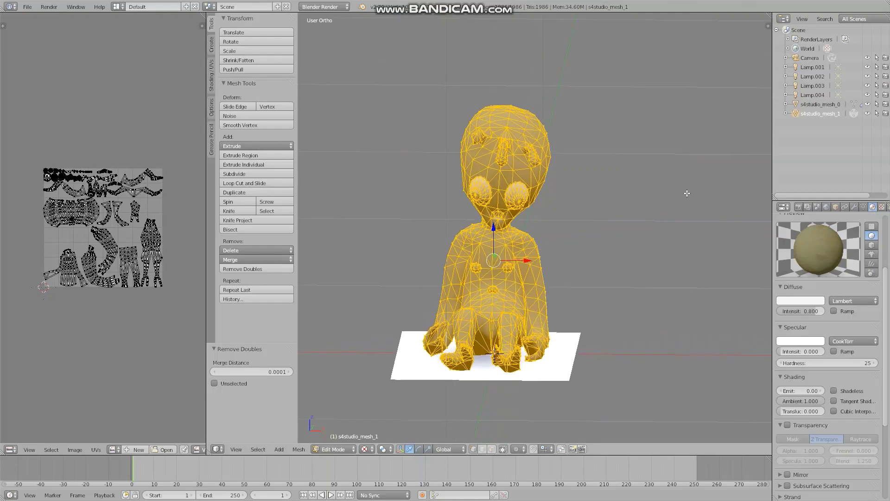
key(a)
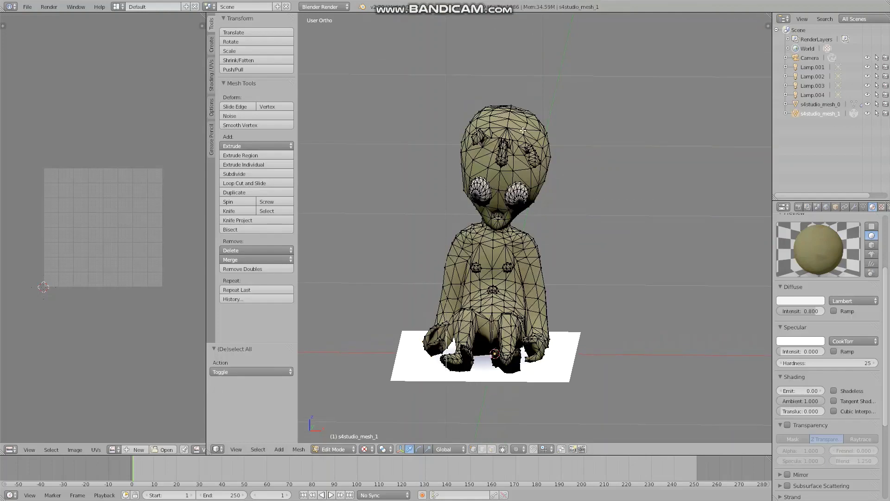
click(27, 7)
click(52, 75)
scroll(622, 107, down, 1)
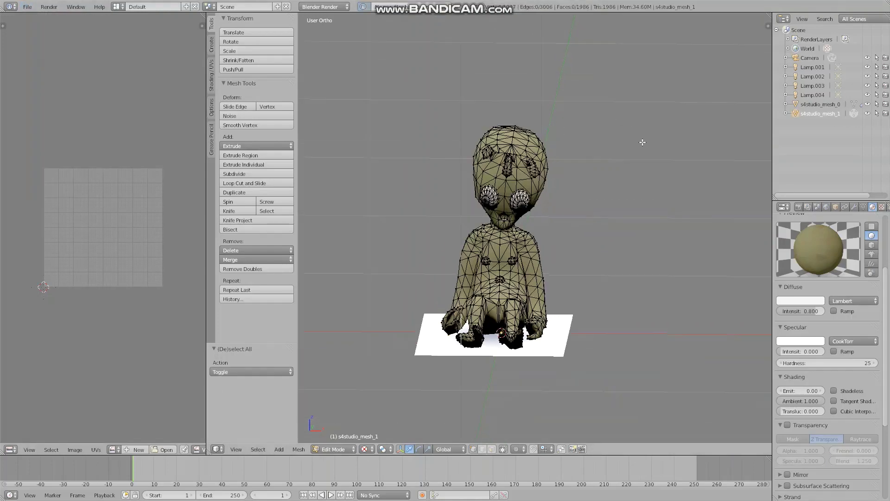
scroll(644, 158, up, 3)
middle_drag(649, 182, 640, 219)
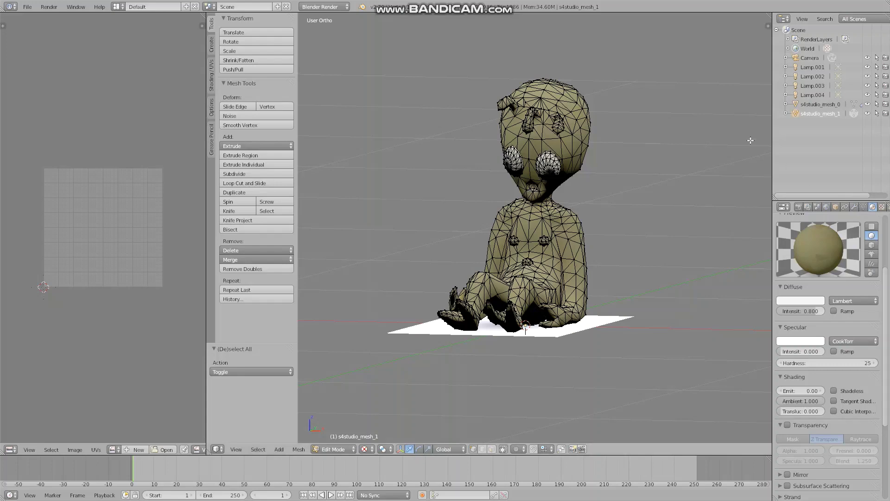
middle_drag(606, 132, 668, 141)
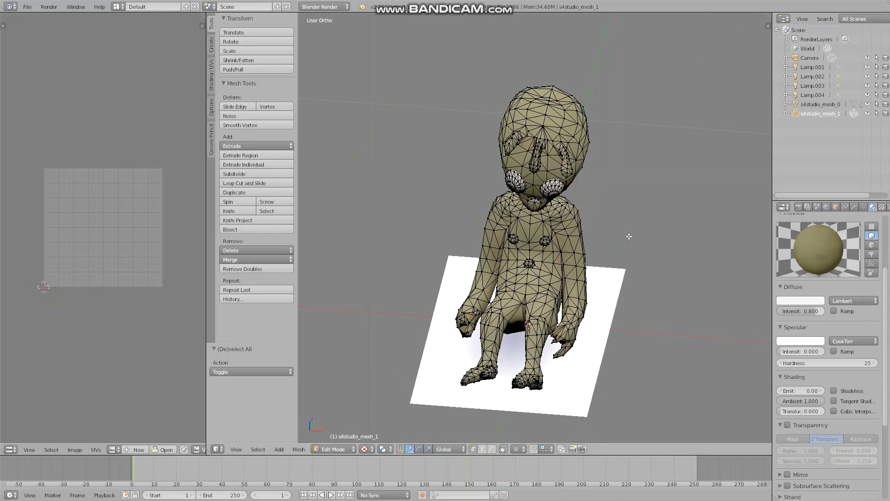
key(Tab)
key(a)
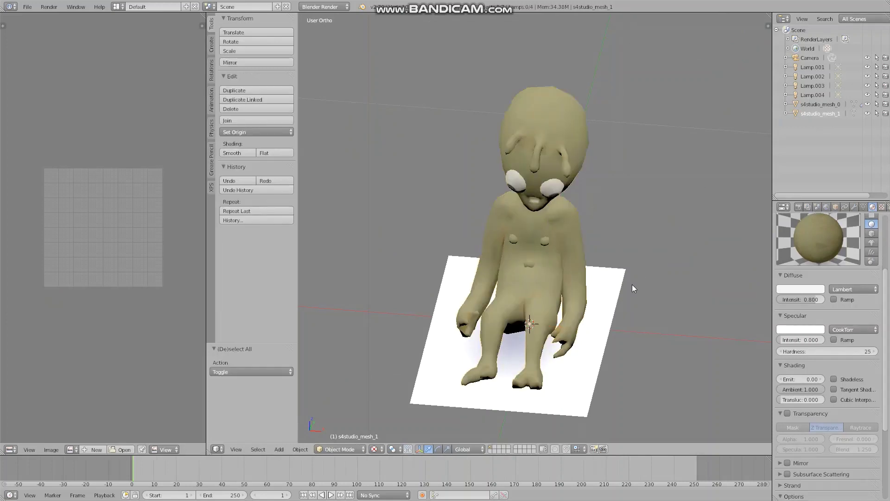
Step: Reduce s4studio_mesh_1 to 1330 faces with a Collapse Decimate modifier, apply it, and save the file
middle_drag(633, 285, 637, 262)
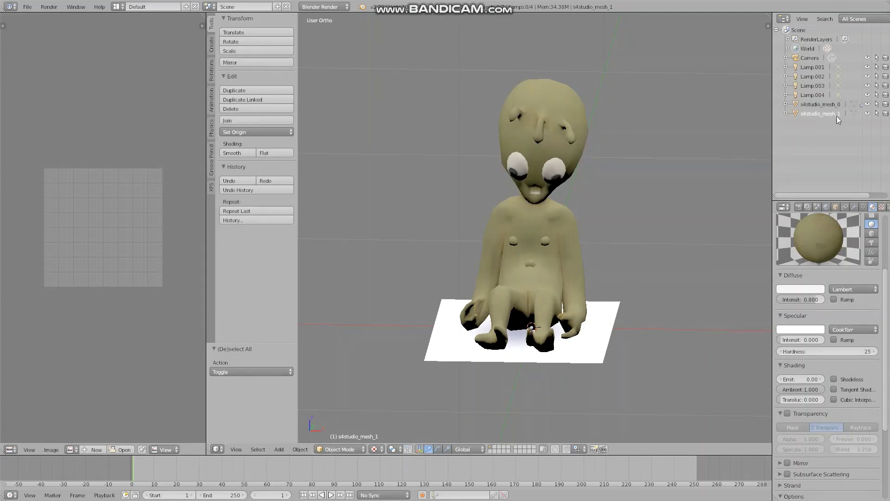
click(855, 208)
click(829, 239)
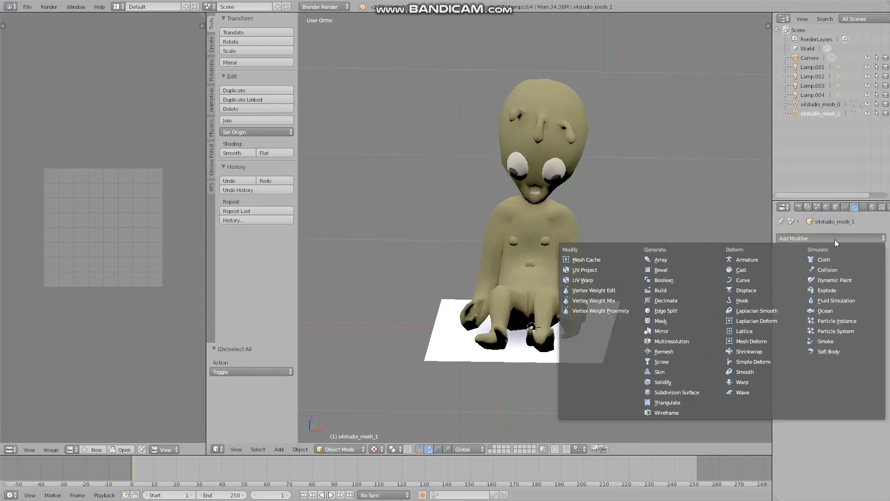
click(686, 300)
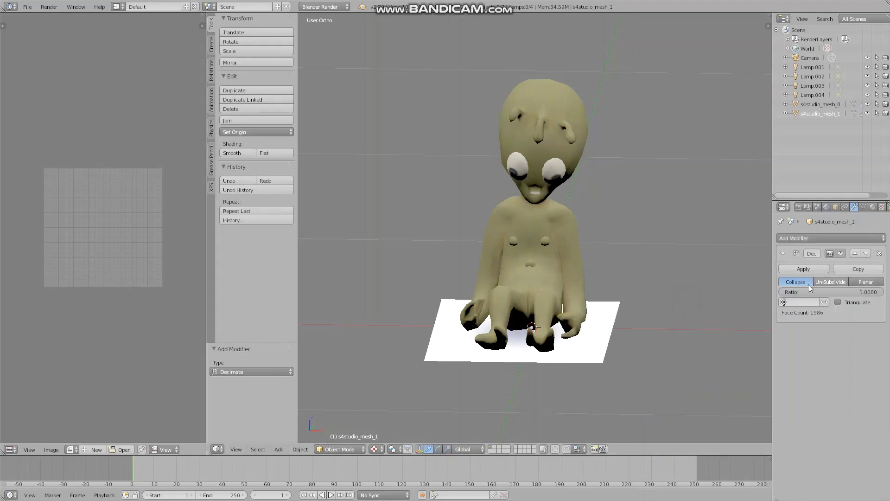
drag(880, 297, 858, 297)
scroll(684, 256, up, 4)
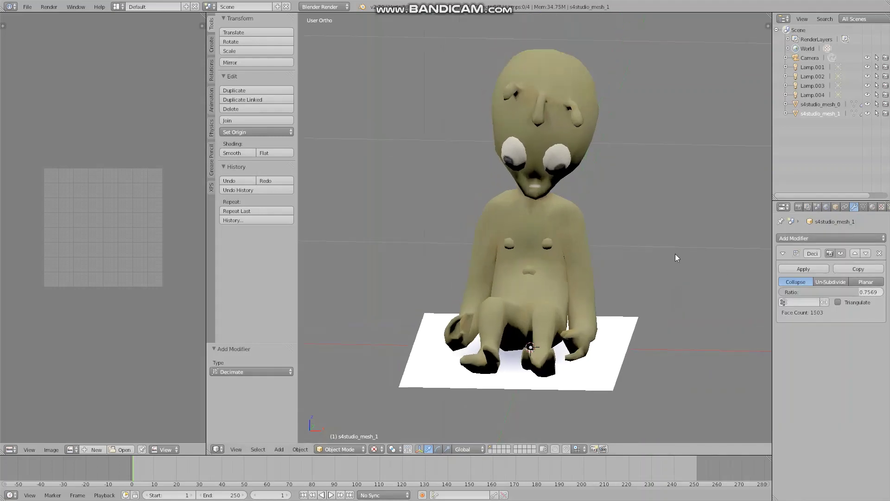
scroll(669, 249, down, 2)
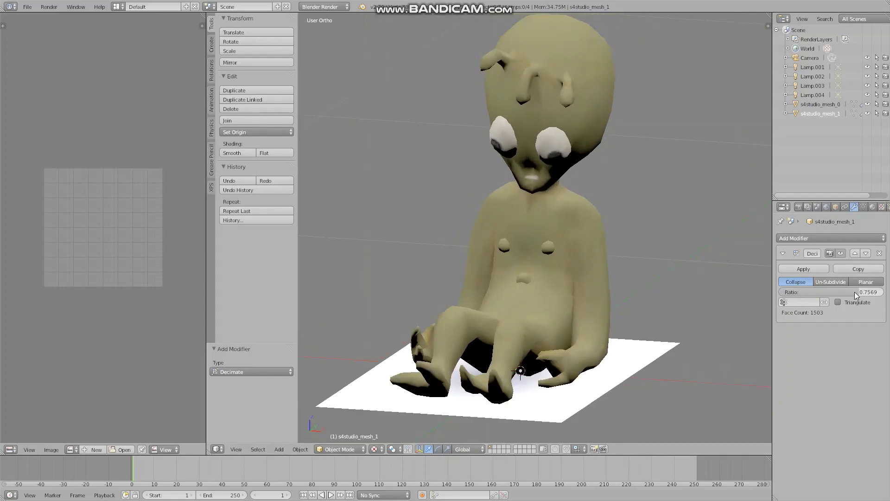
drag(856, 291, 884, 291)
click(810, 270)
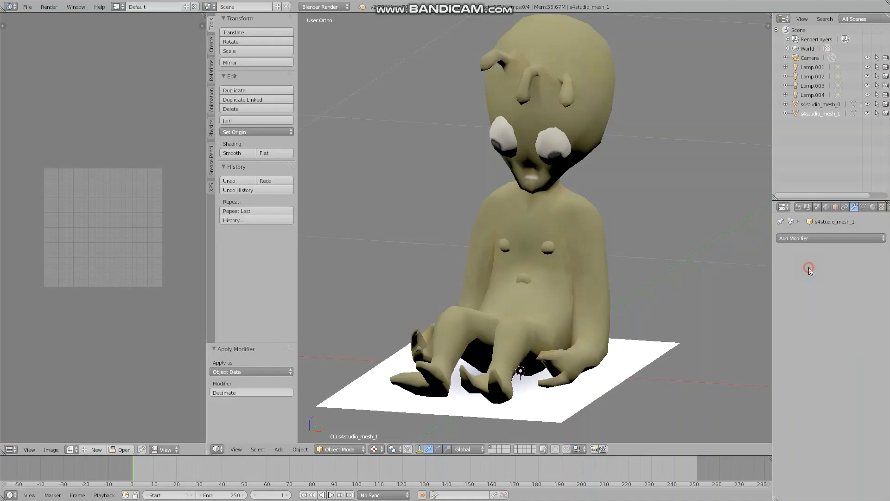
click(28, 6)
click(47, 76)
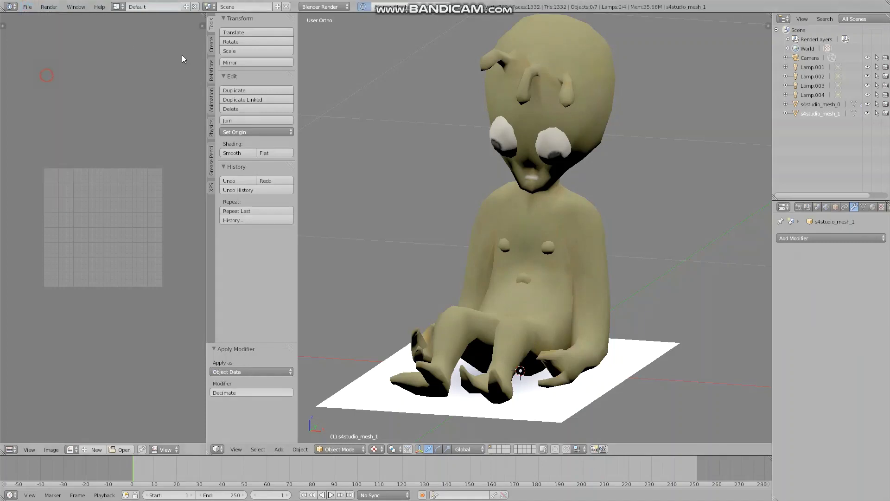
Step: Switch to Sims 4 Studio and import mesh LOD 0.blend as the LOD 0 (High) mesh, checking it in the preview
click(75, 7)
click(86, 27)
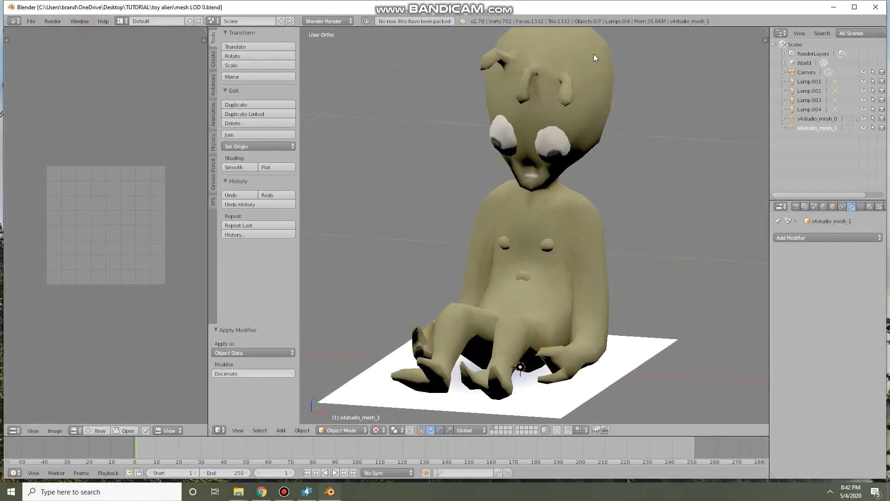
click(835, 6)
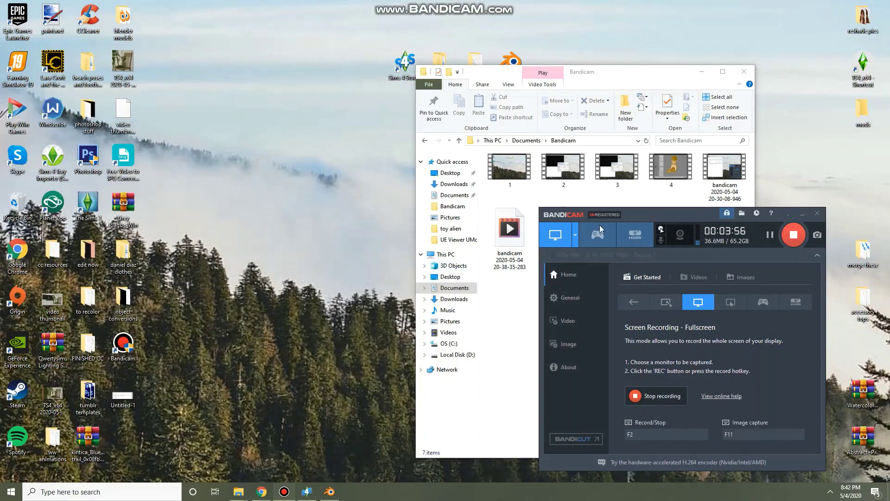
click(306, 492)
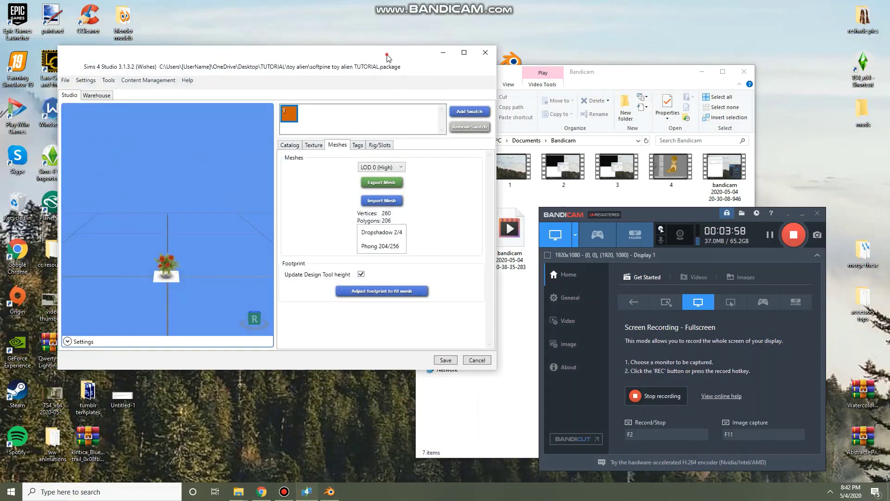
drag(389, 61, 500, 66)
click(510, 211)
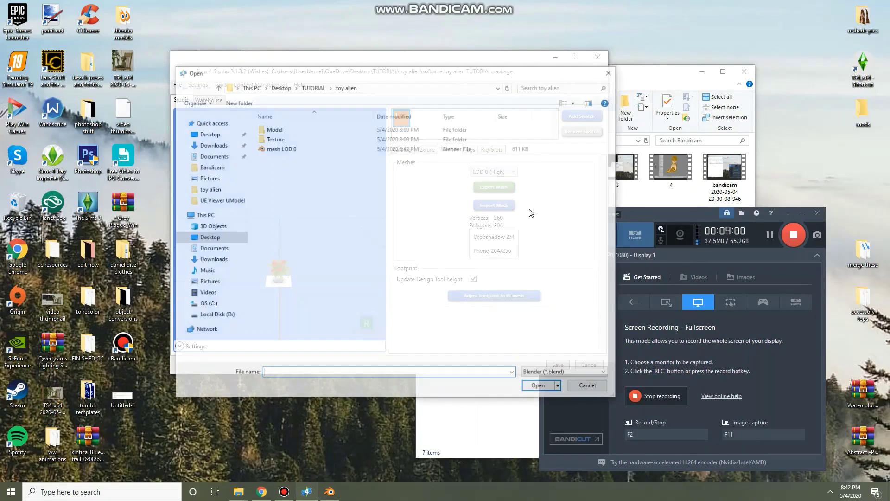
double_click(288, 149)
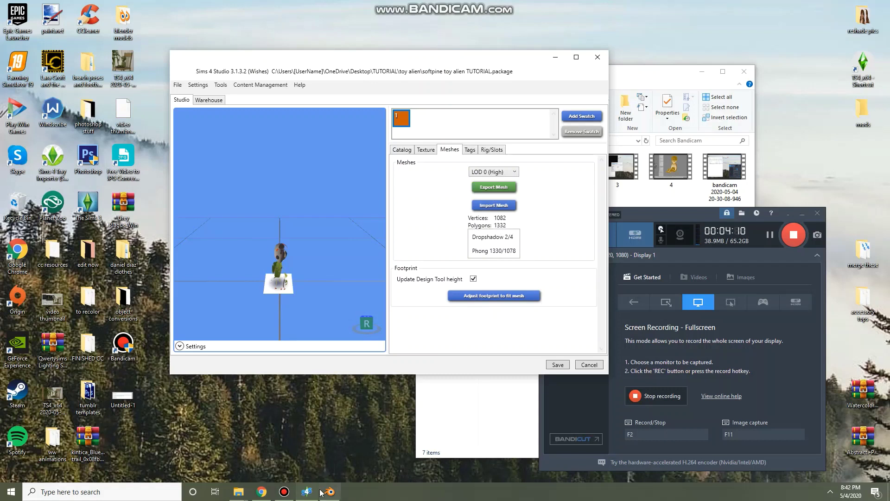
drag(307, 286, 294, 346)
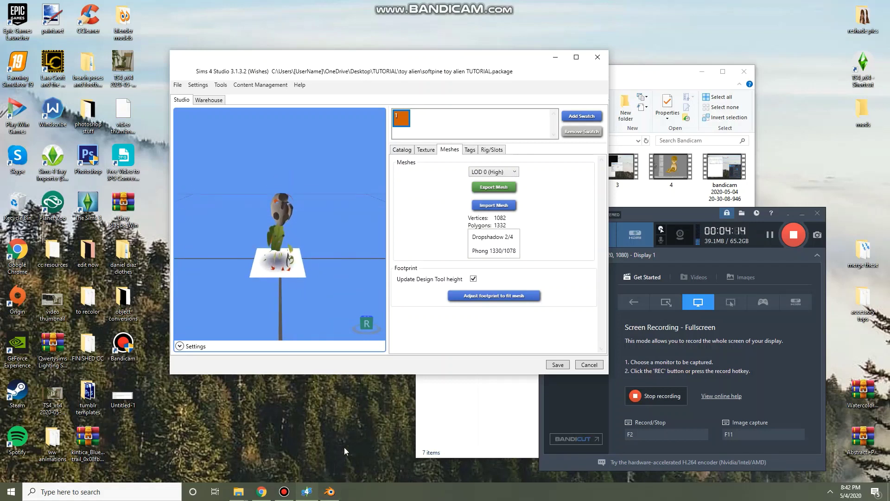
Step: Switch back to Blender and restore its full-screen window
click(329, 493)
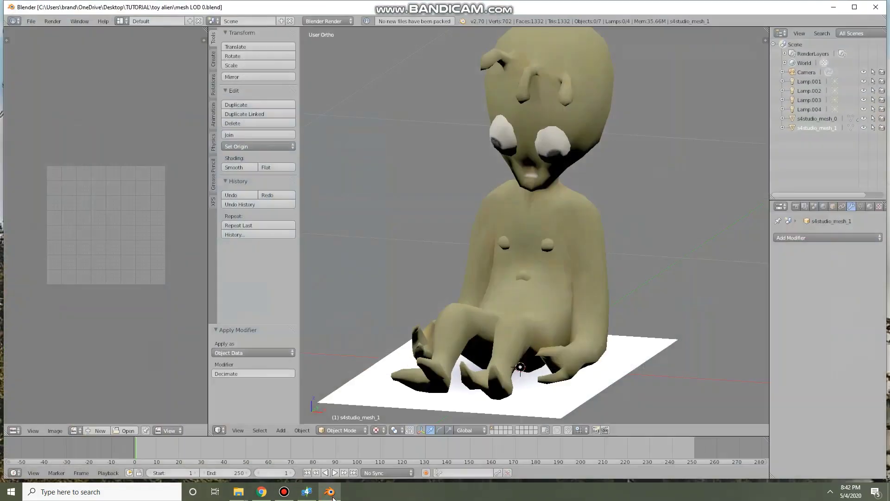
click(80, 21)
click(83, 21)
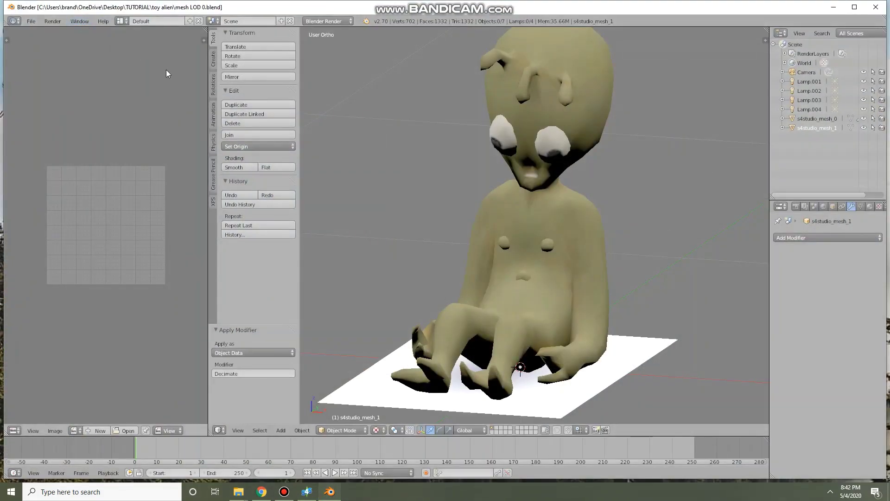
click(284, 491)
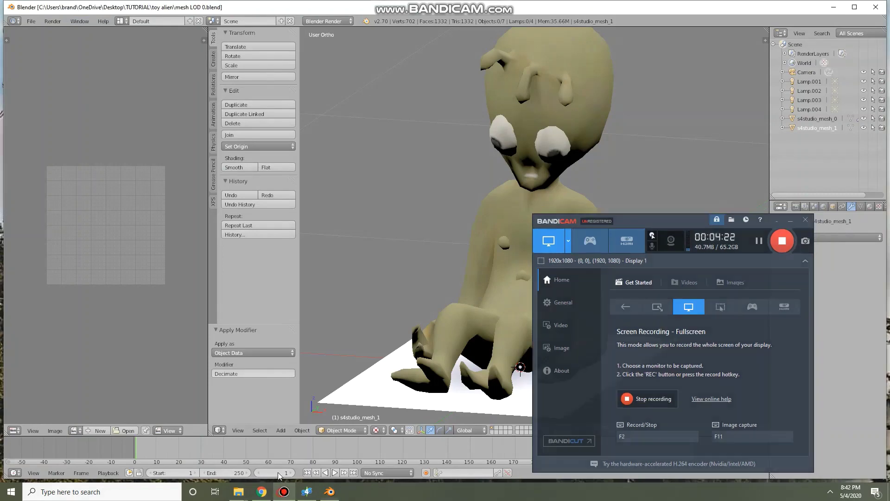
click(198, 13)
click(71, 21)
click(93, 42)
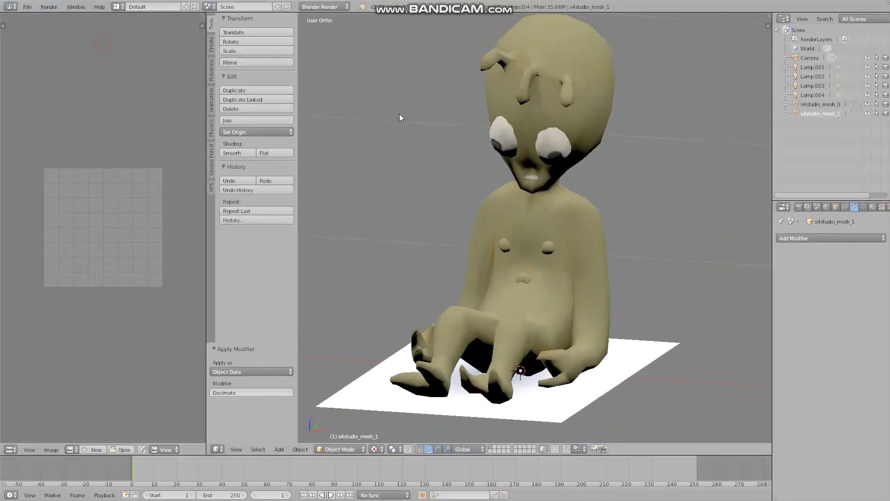
Step: Add a Decimate modifier to s4studio_mesh_1 with a Collapse ratio of 0.4495 and apply it
scroll(581, 174, down, 2)
scroll(581, 175, up, 2)
middle_drag(581, 174, 606, 176)
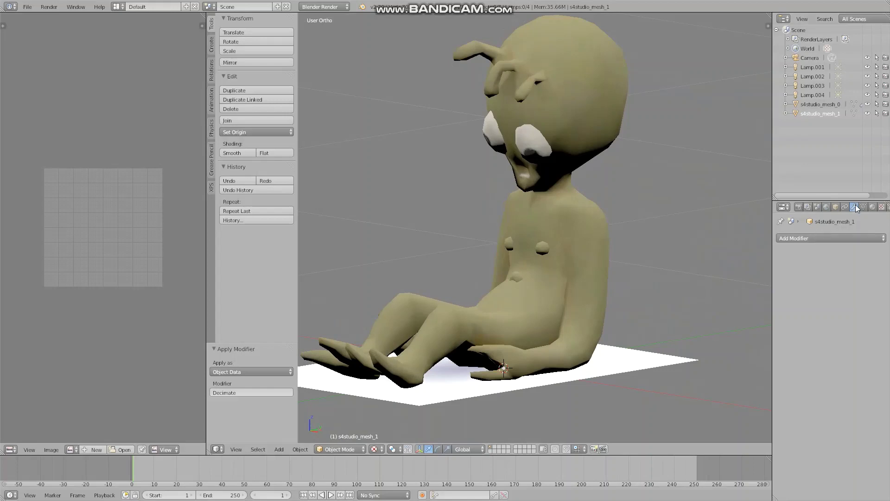
click(811, 238)
click(681, 301)
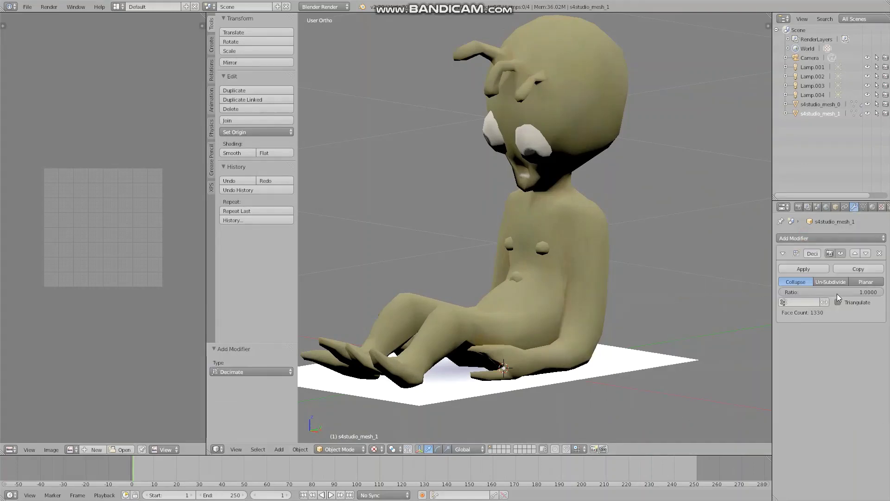
mouse_move(839, 292)
mouse_down()
mouse_move(784, 292)
mouse_move(833, 291)
mouse_up()
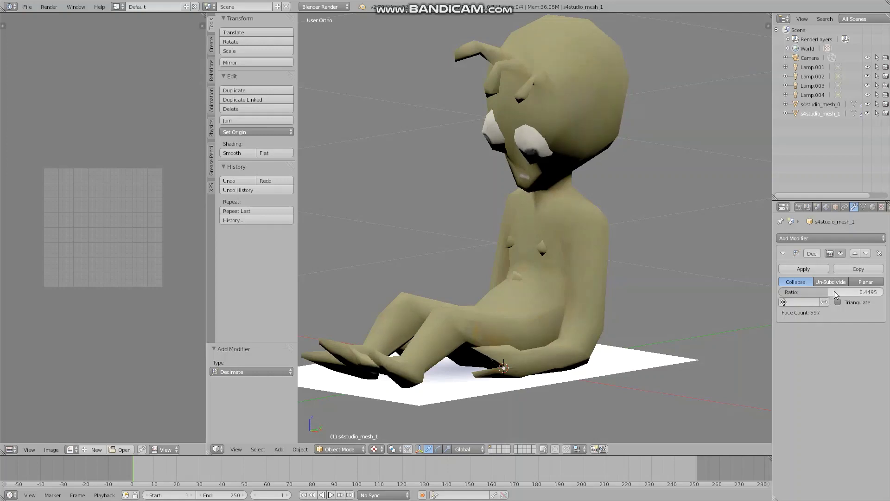
click(817, 268)
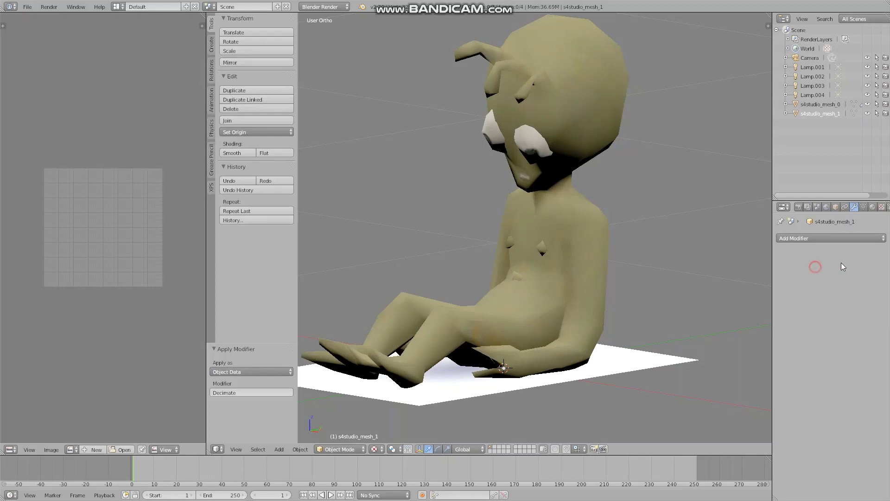
Step: Save a copy of the file in the toy alien folder beside mesh LOD 0.blend, changing the LOD number in its name
click(24, 6)
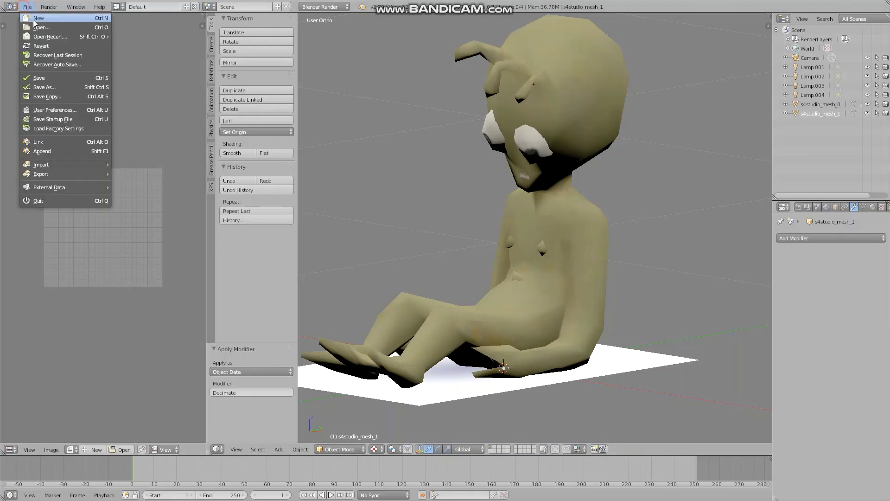
click(68, 97)
click(147, 42)
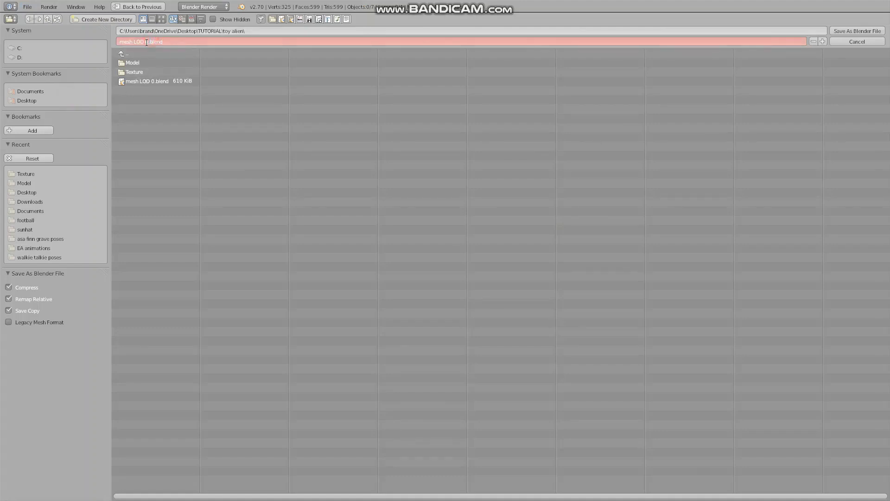
double_click(148, 41)
click(857, 31)
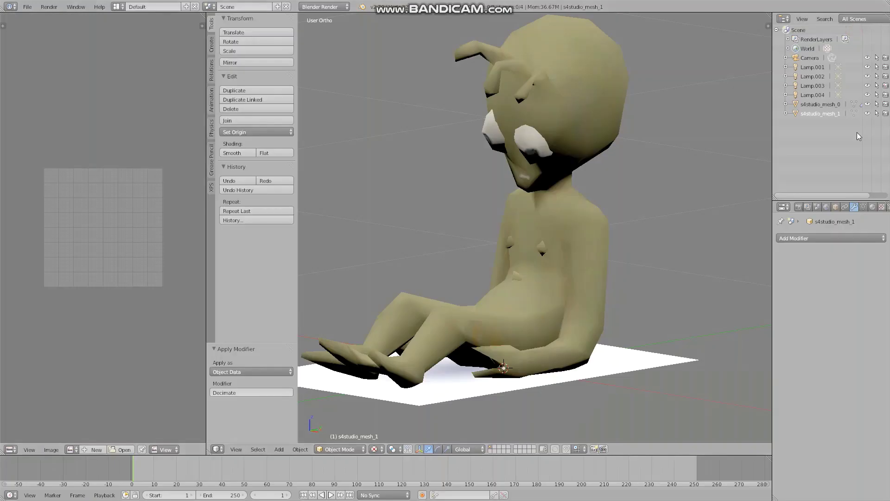
Step: Add a Decimate modifier to s4studio_mesh_1 with a Collapse ratio of about 0.34 and apply it
click(827, 238)
click(668, 303)
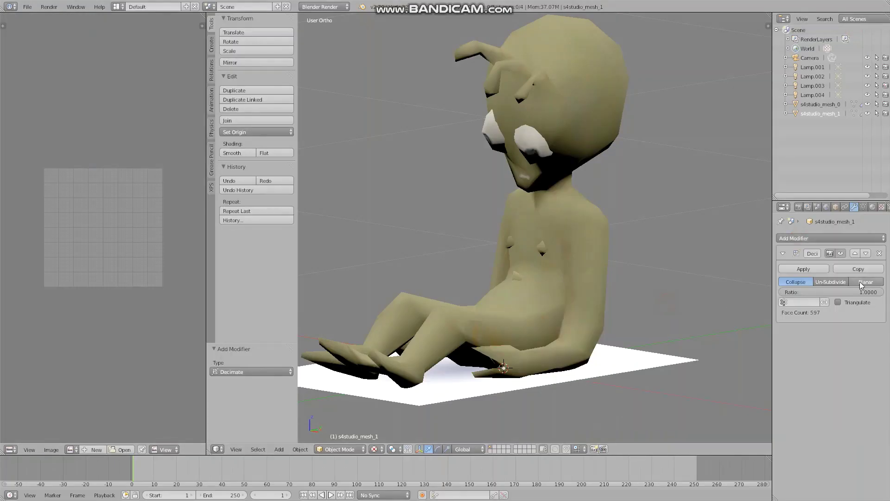
drag(880, 292, 817, 292)
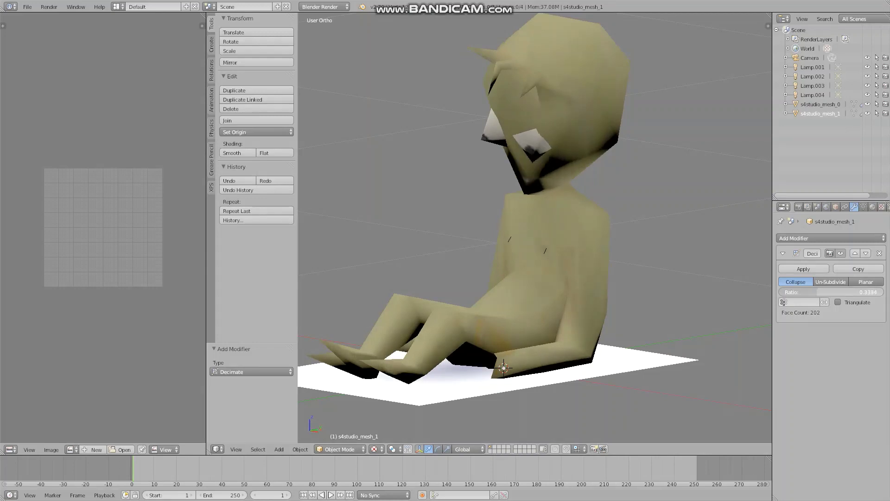
click(806, 269)
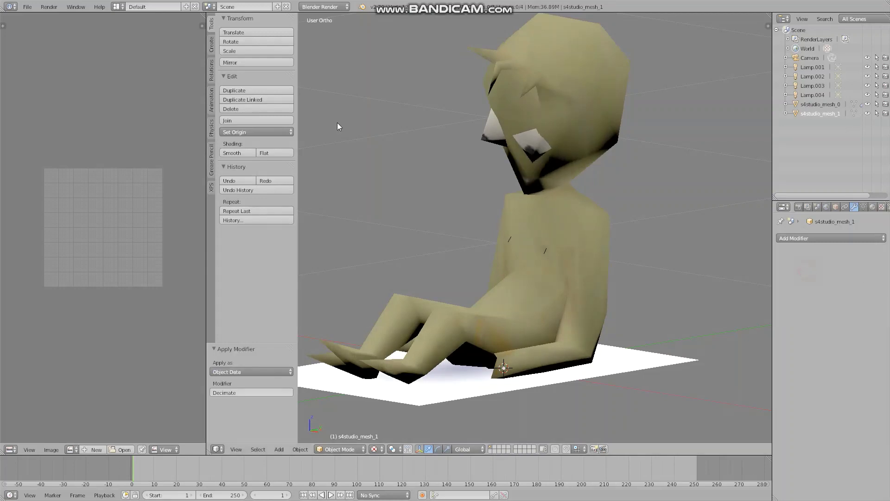
Step: Save a copy of the file as mesh LOD 3.blend in the toy alien folder
click(24, 6)
click(42, 98)
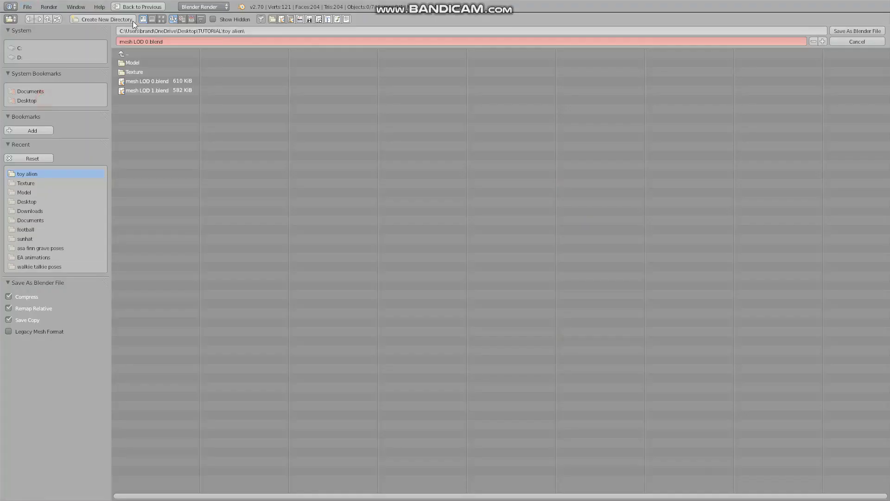
click(146, 41)
key(Return)
click(858, 31)
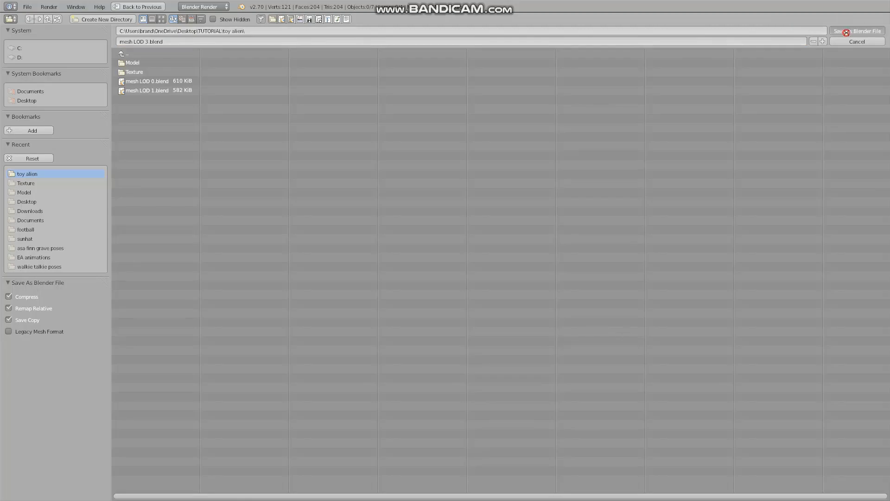
Step: Take Blender out of full screen, close it, and move the Sims 4 Studio window toward the middle of the desktop
click(76, 7)
click(86, 27)
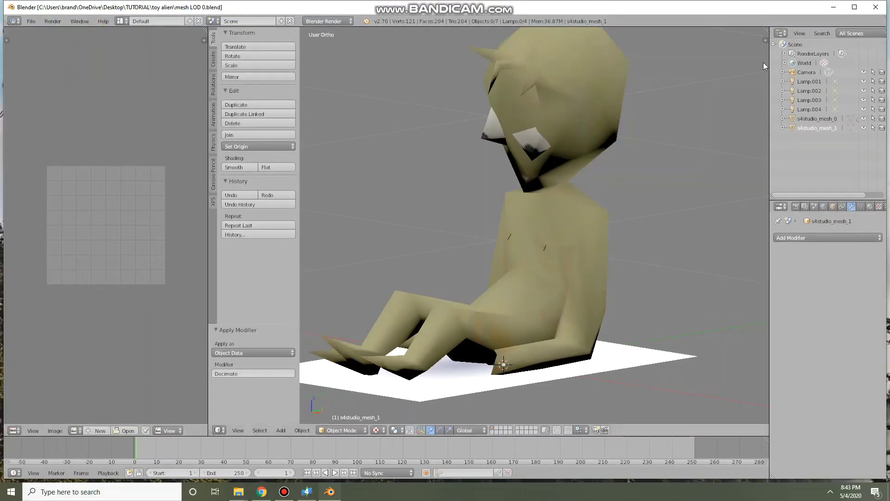
click(875, 7)
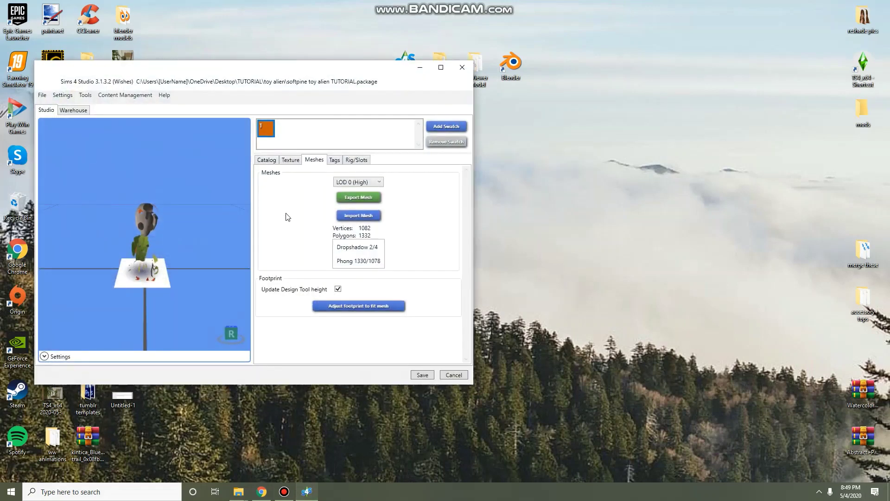
drag(299, 73, 493, 111)
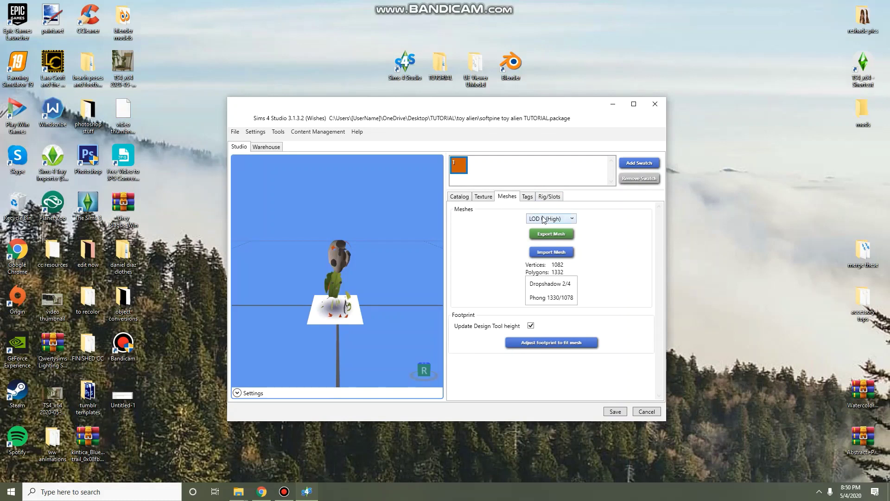
Step: Import the mesh LOD 1 blend file as the LOD 1 (Medium) mesh
click(574, 219)
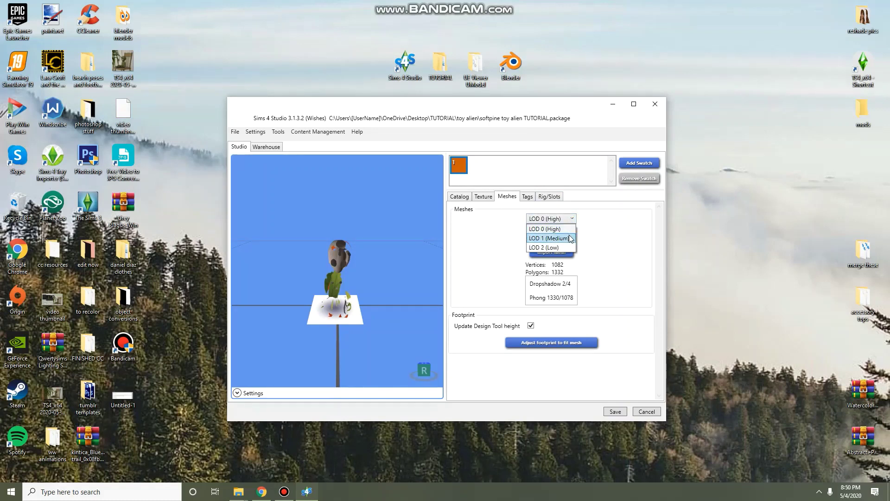
click(570, 235)
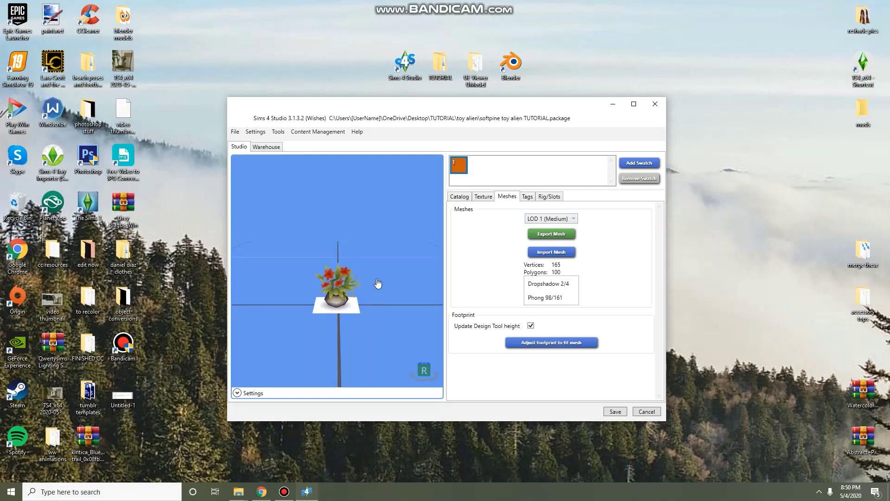
click(552, 255)
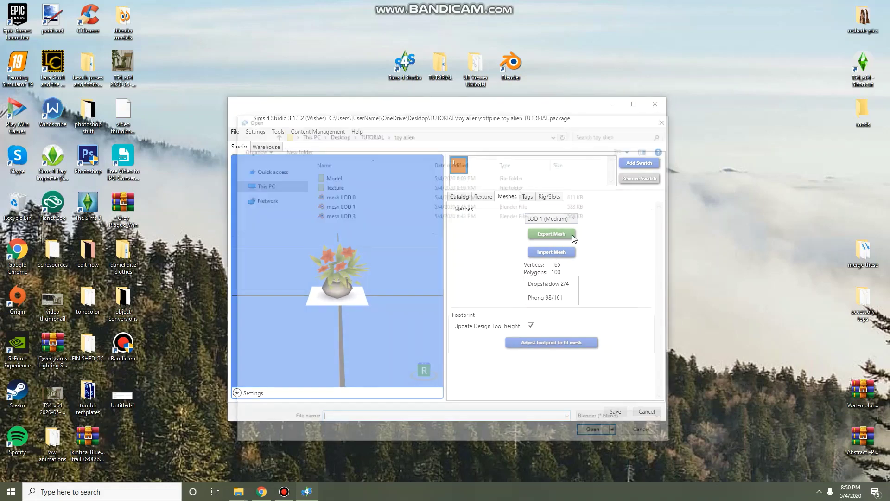
double_click(380, 209)
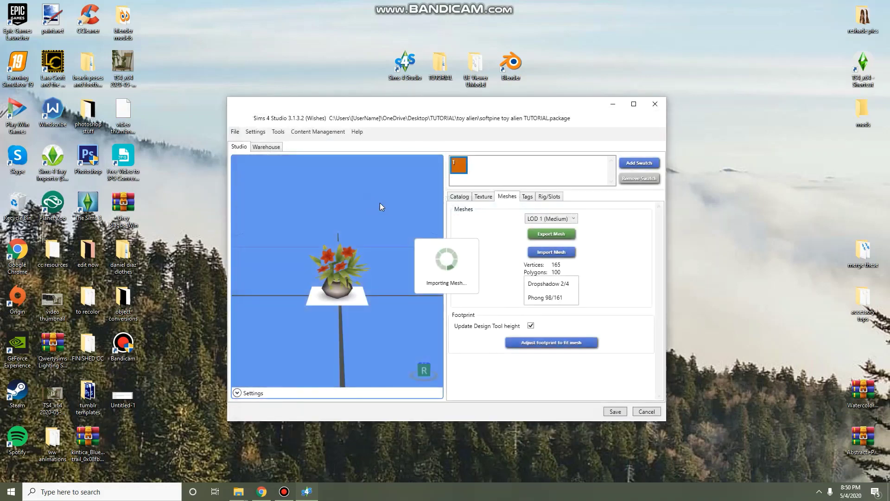
Step: Import the mesh LOD 3 blend file as the LOD 2 (Low) mesh
click(551, 218)
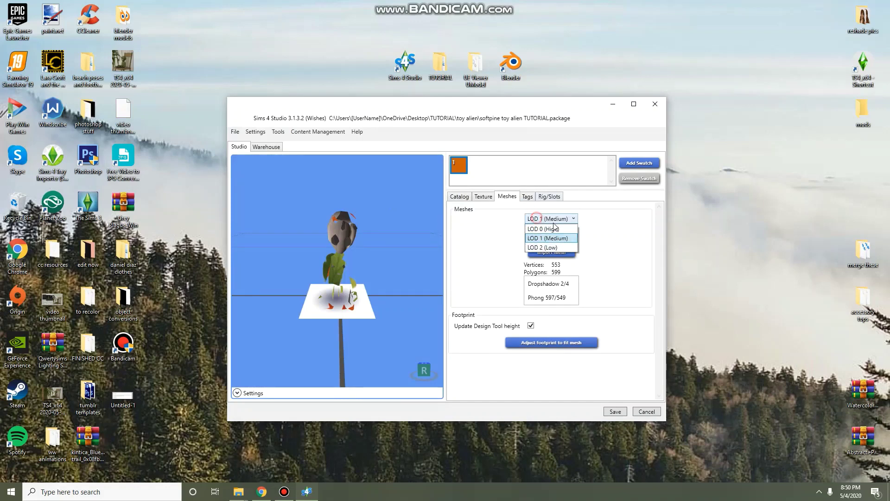
click(555, 239)
click(554, 256)
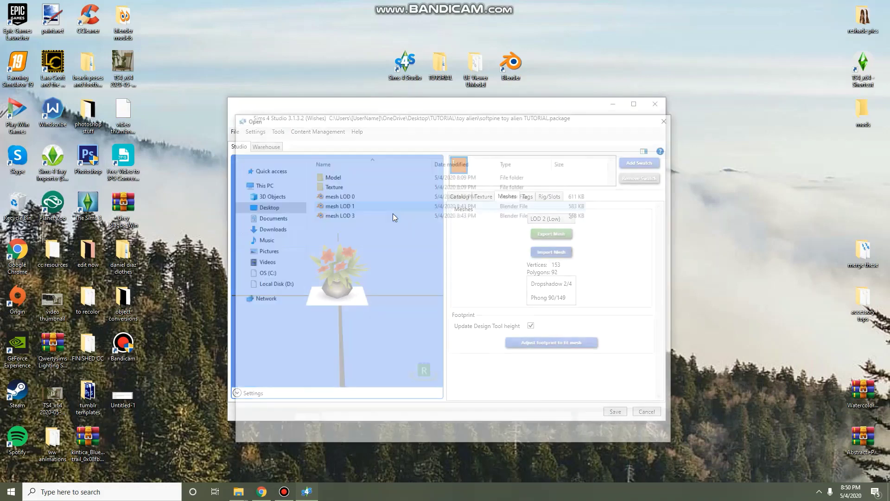
double_click(357, 217)
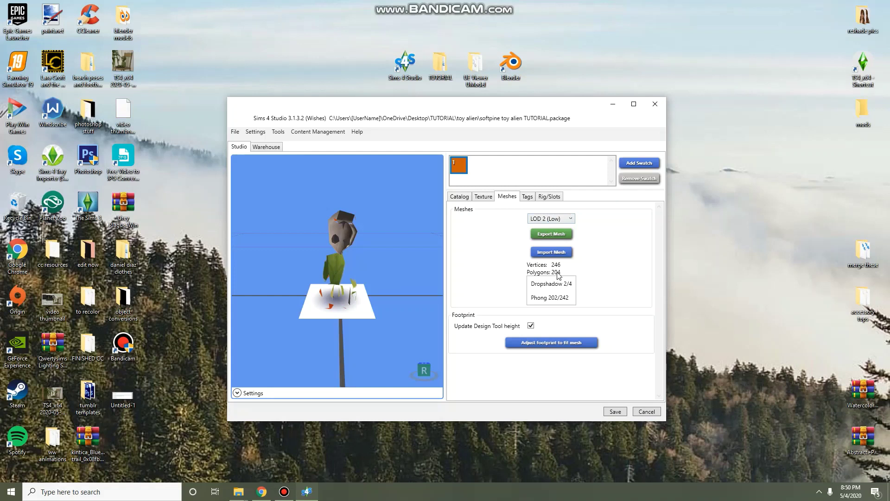
Step: Check the LOD 1 (Medium) mesh, then reimport mesh LOD 0 as the LOD 0 (High) mesh
click(570, 219)
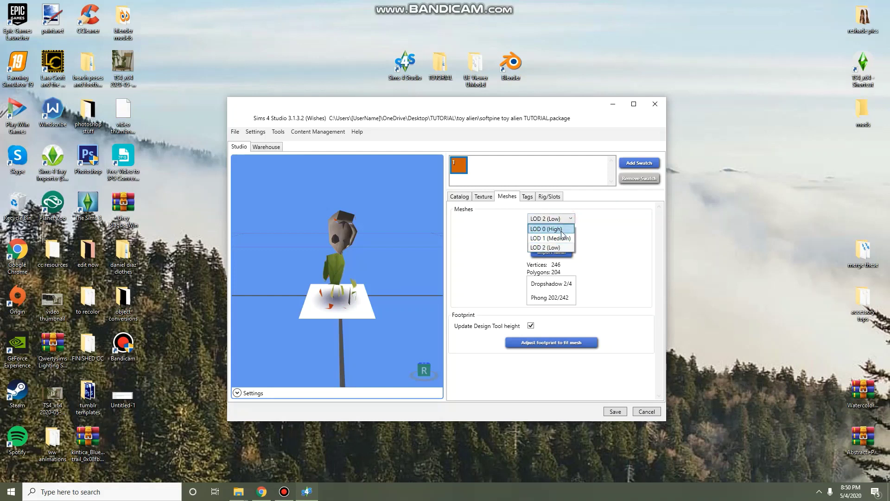
click(552, 238)
click(556, 218)
click(555, 229)
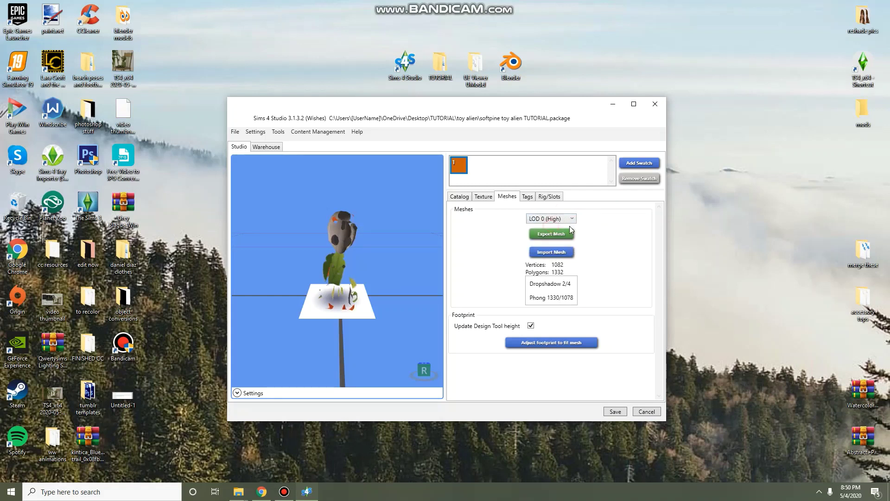
click(555, 253)
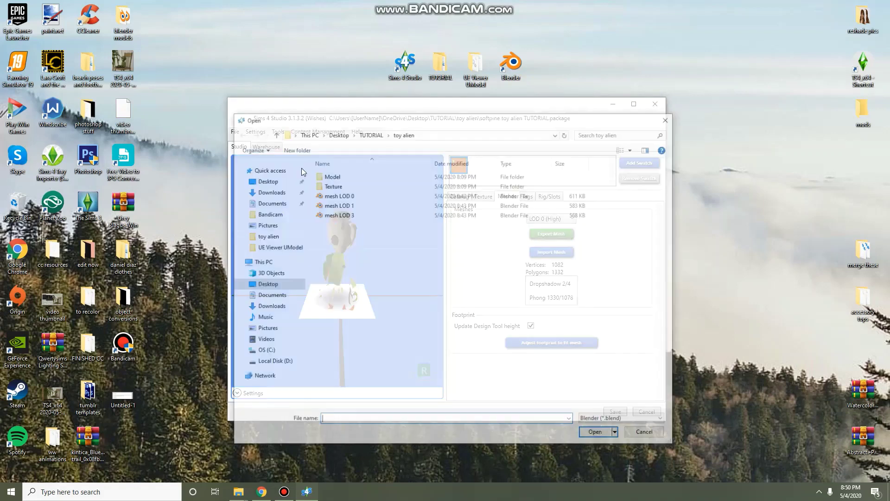
double_click(342, 196)
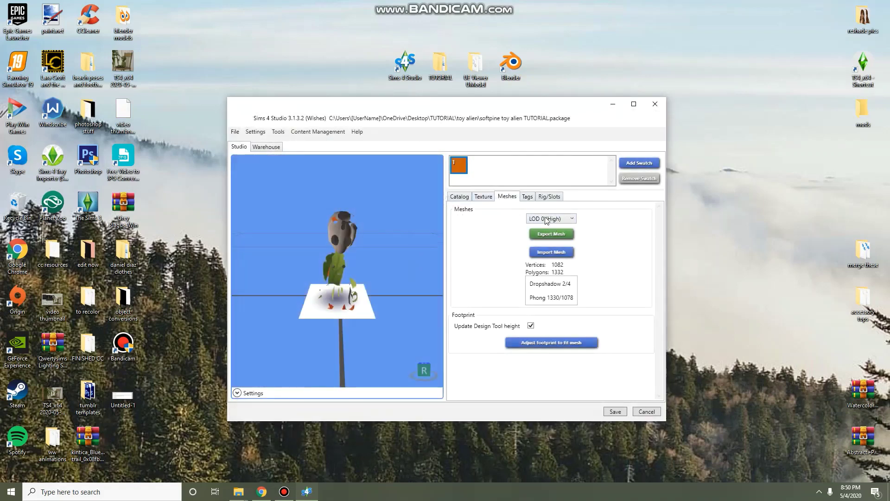
Step: Import the toy alien's texture from the Texture folder and inspect the textured model from the side
click(482, 196)
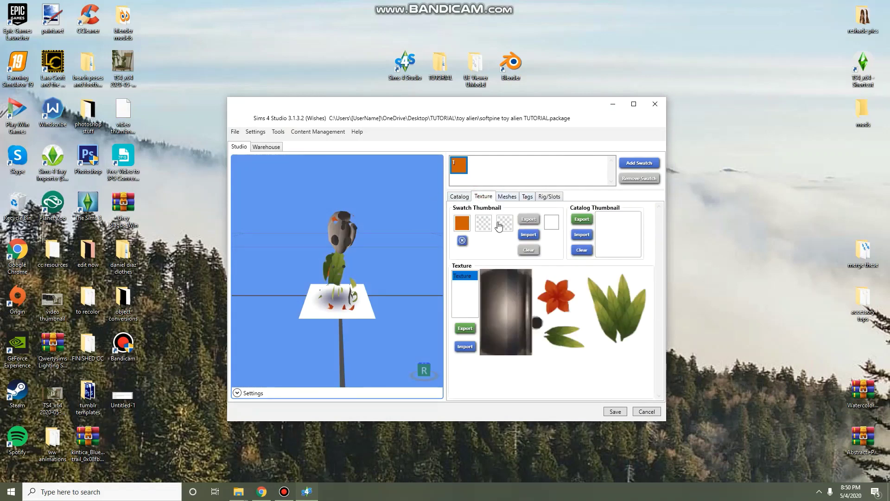
click(465, 347)
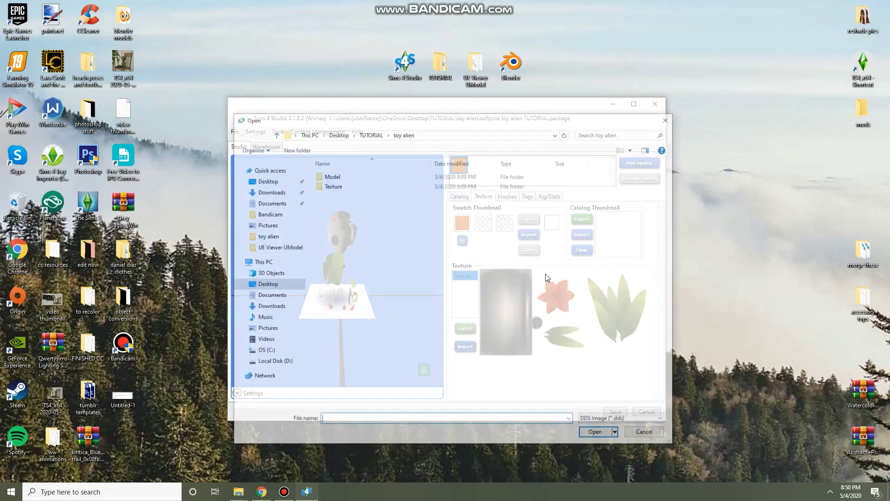
double_click(349, 186)
double_click(338, 188)
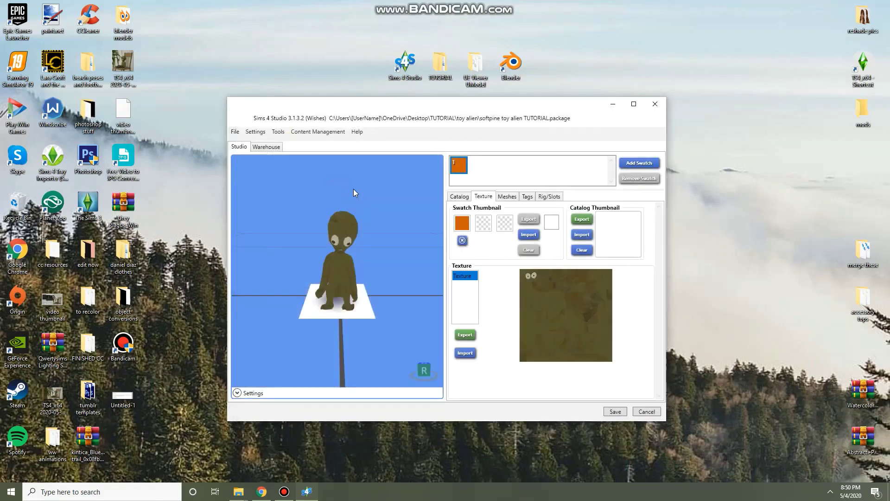
drag(376, 249, 436, 375)
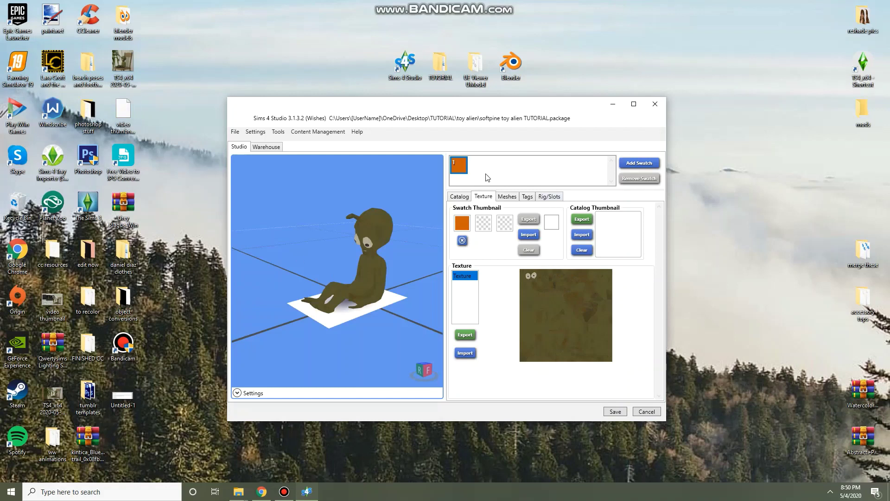
Step: Set the swatch thumbnail colour by sampling the brown-green of the alien's head in the preview
click(462, 224)
click(379, 216)
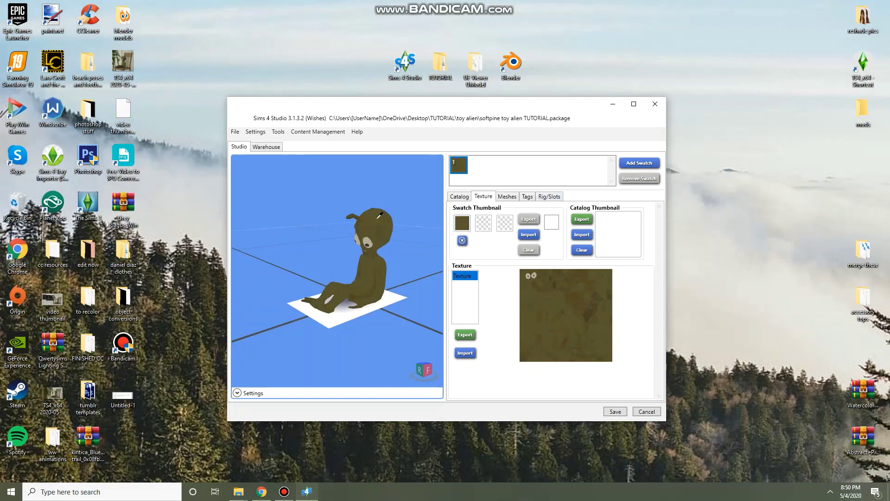
drag(458, 226, 380, 220)
Step: Change the object's catalog name to "softpine toy alien tutorial"
click(458, 198)
drag(506, 221, 428, 216)
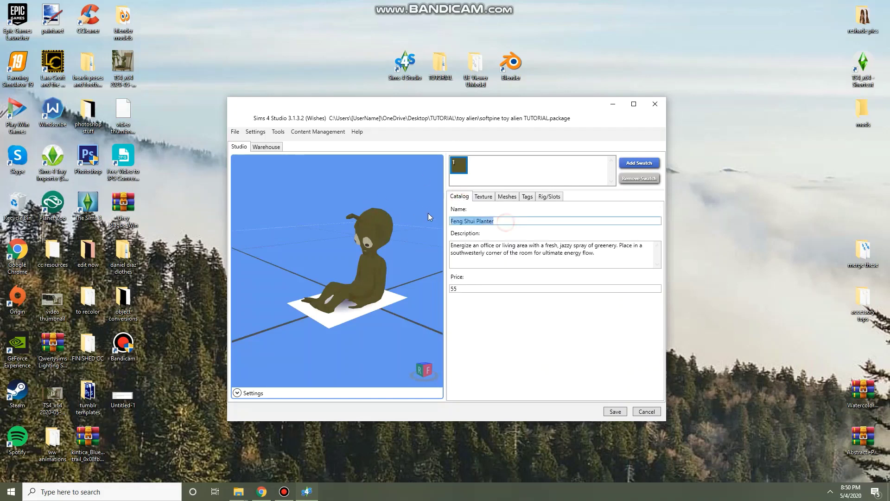
text(softpine )
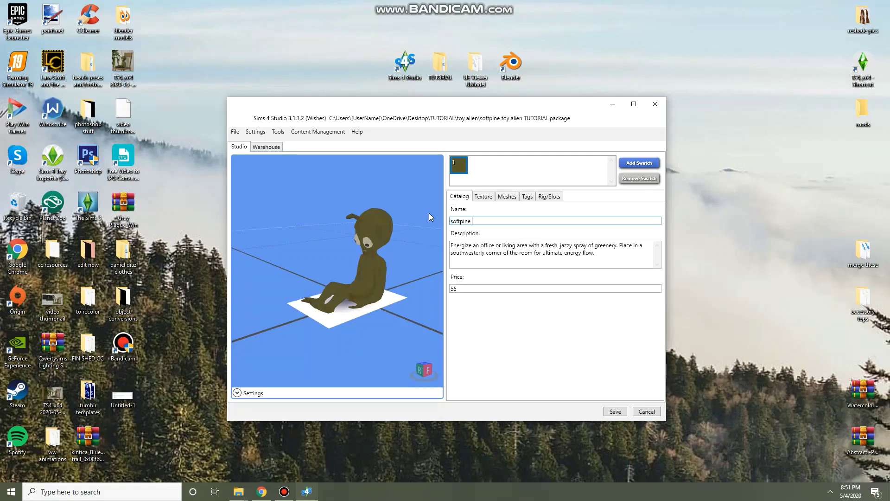
text(toy alien tutorial)
Step: Replace the catalog description with "whatever" and set the price to 5
click(609, 256)
key(ctrl+a)
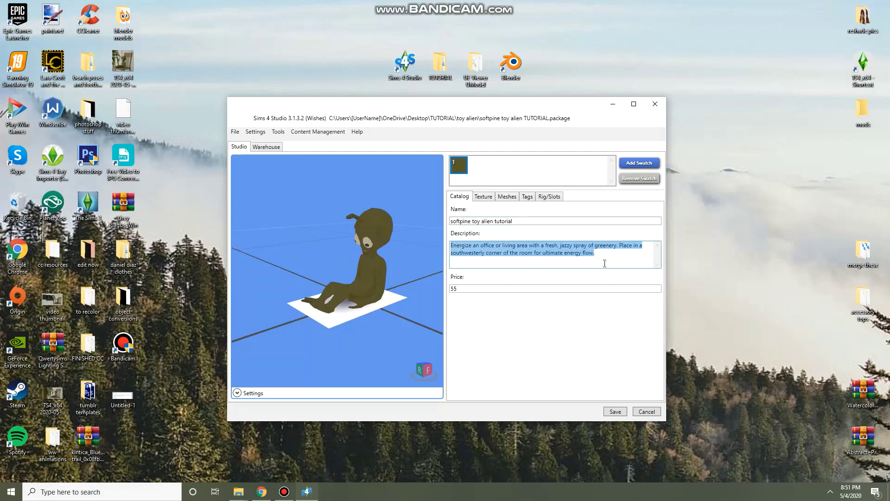
key(BackSpace)
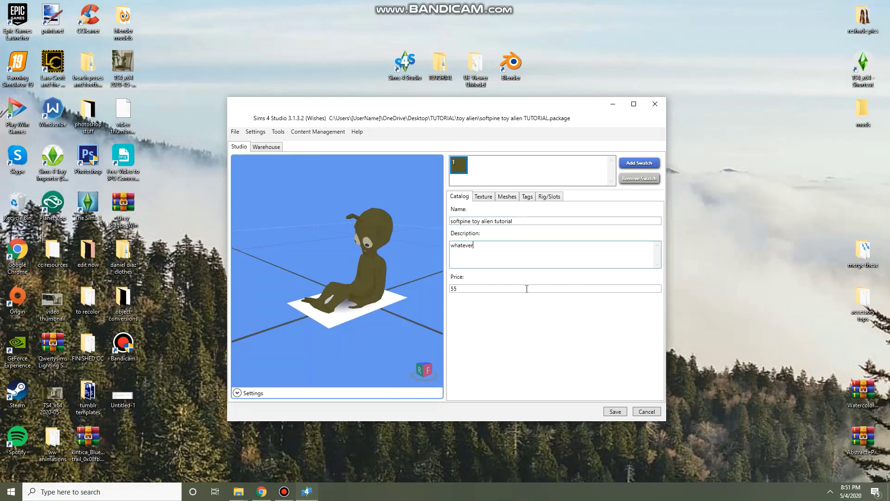
click(513, 285)
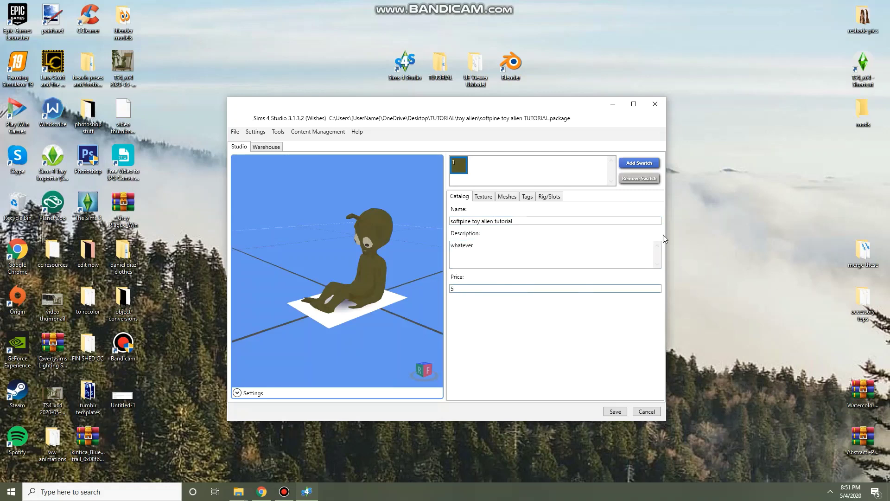
Step: Remove the Orange and White colour tags and apply the Colors tags to all swatches
click(527, 197)
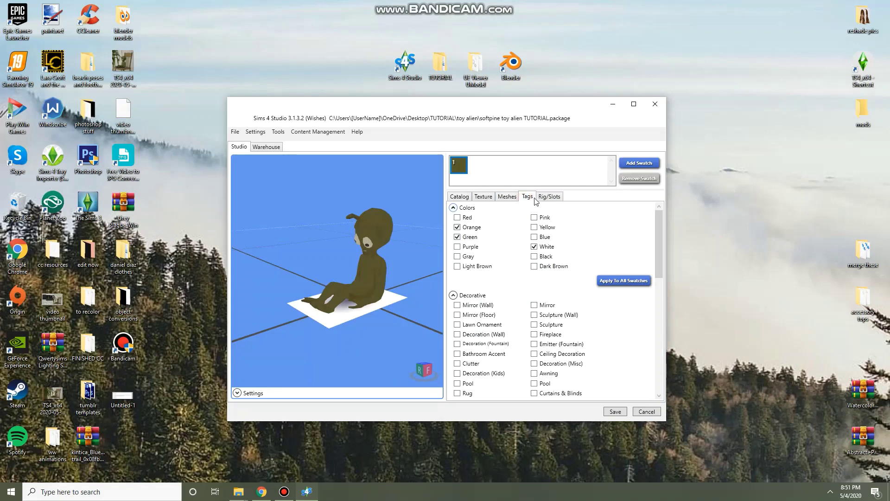
click(457, 227)
click(534, 247)
click(612, 281)
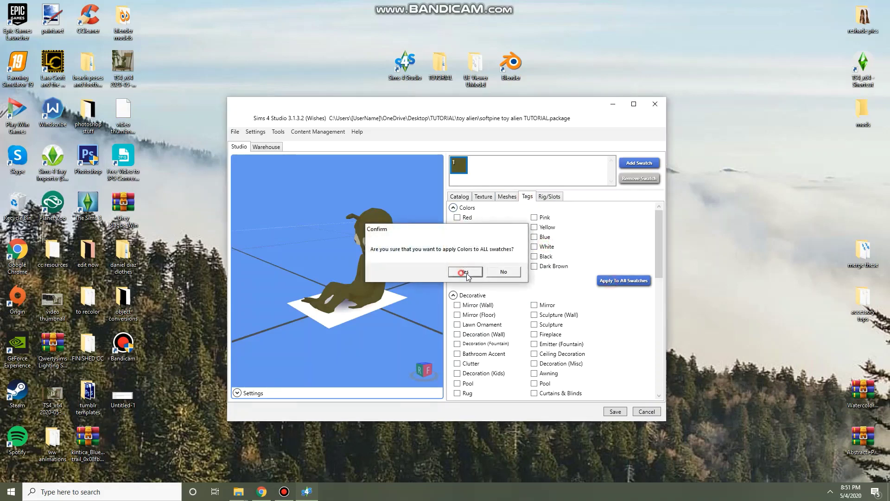
click(465, 271)
Step: Replace the Plant decorative tag with Clutter, Decoration (Kids) and Decoration (Misc), and apply the Decorative tags to all swatches
scroll(531, 275, down, 3)
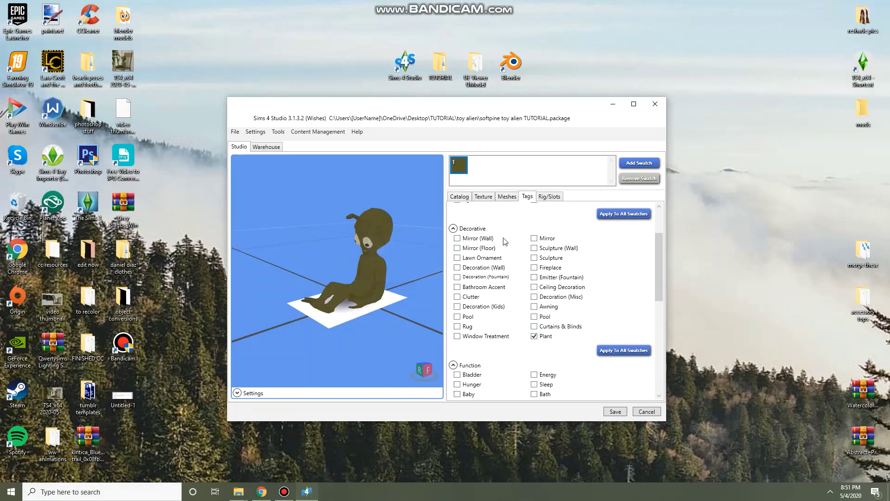
drag(658, 264, 660, 266)
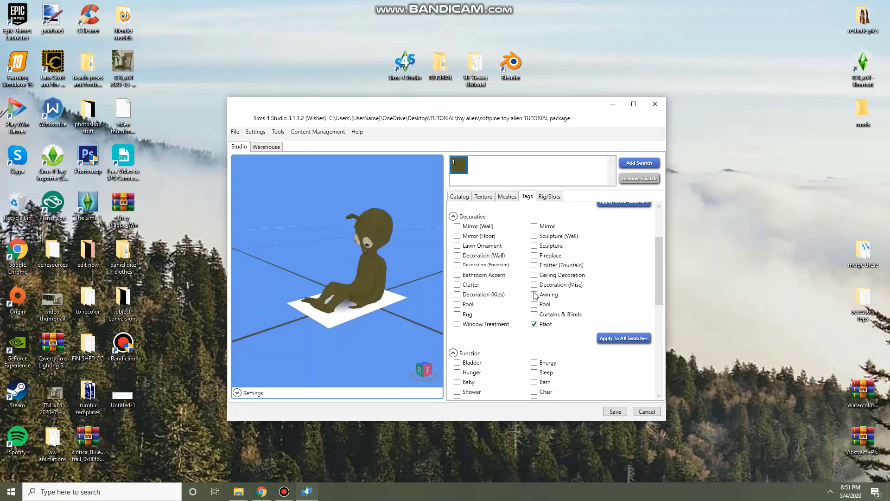
click(535, 325)
click(535, 324)
click(468, 286)
click(487, 296)
click(573, 287)
click(643, 337)
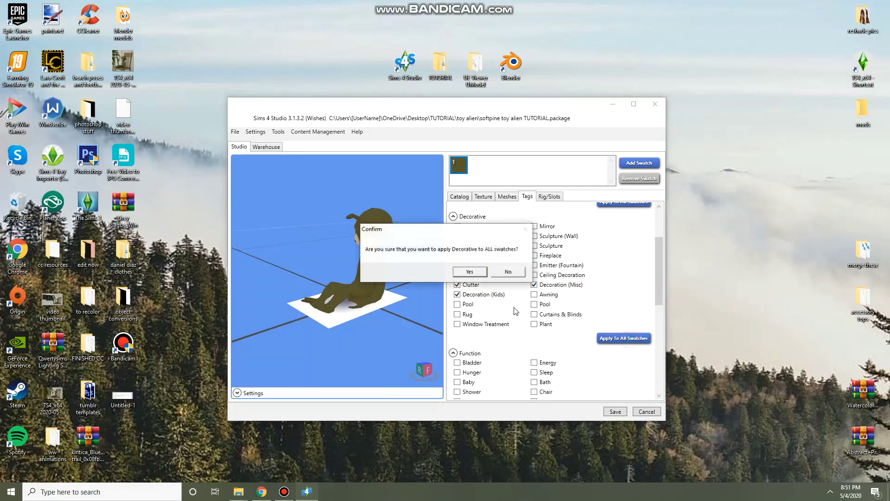
click(469, 272)
scroll(575, 293, down, 6)
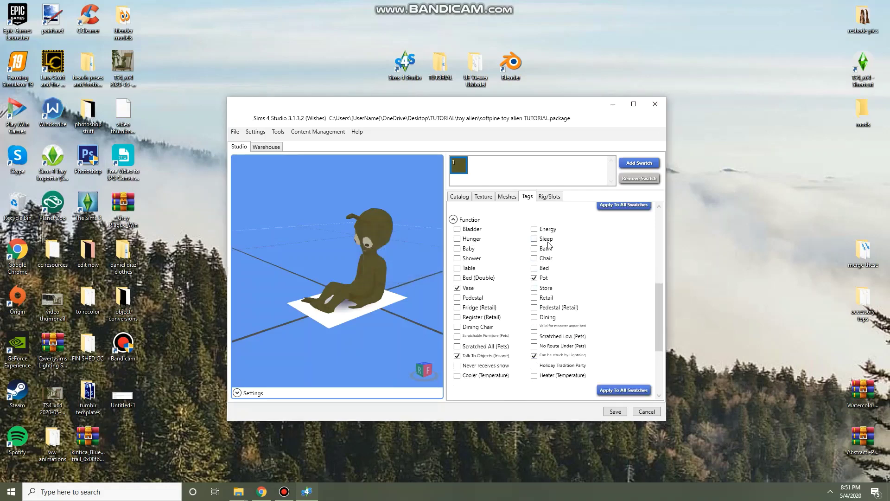
Step: Remove the Pot and Vase function tags and apply the Function tags to all swatches
click(538, 278)
click(473, 289)
click(624, 391)
click(476, 274)
Step: Check the toy alien's texture and front in the preview, and examine the package's resource list in the Warehouse
click(484, 196)
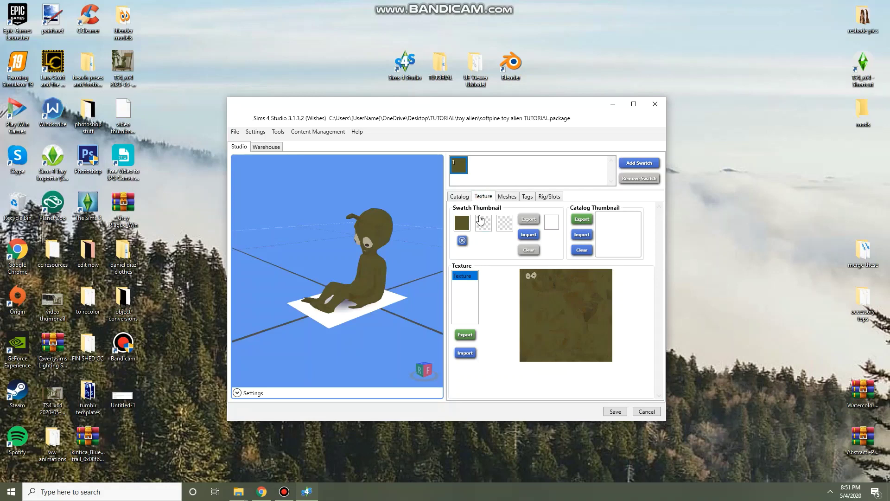
drag(379, 254, 360, 227)
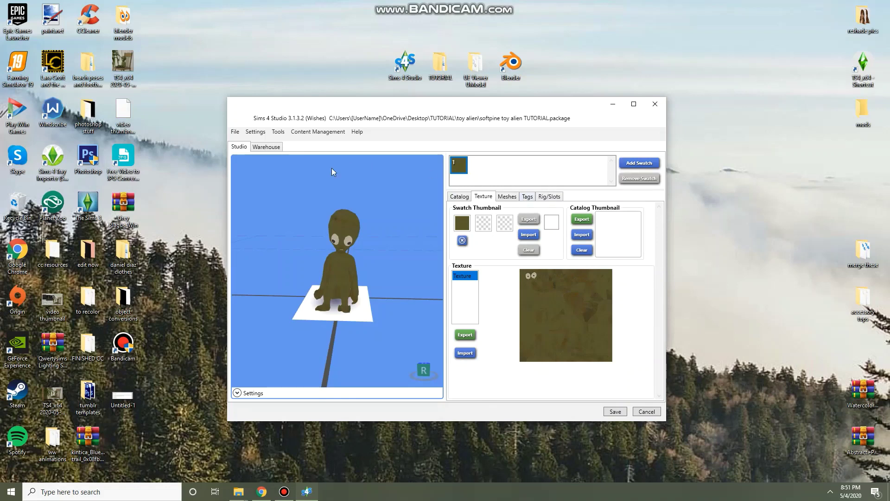
click(281, 147)
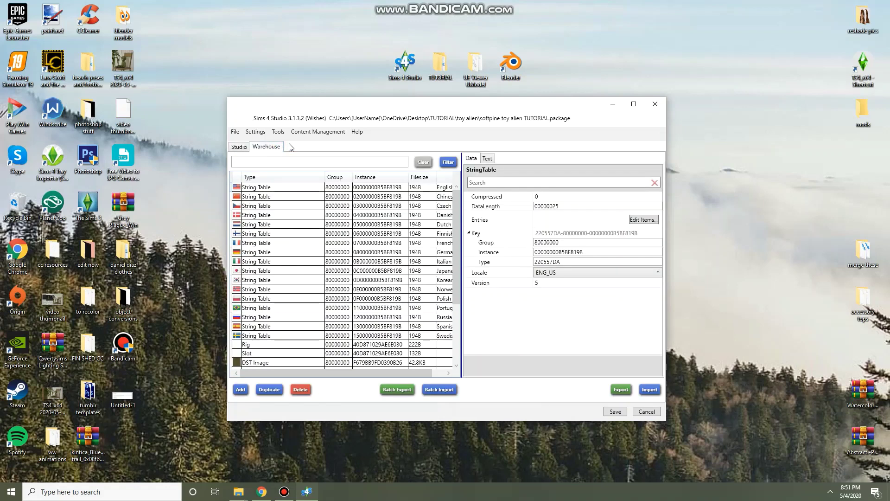
scroll(315, 220, down, 2)
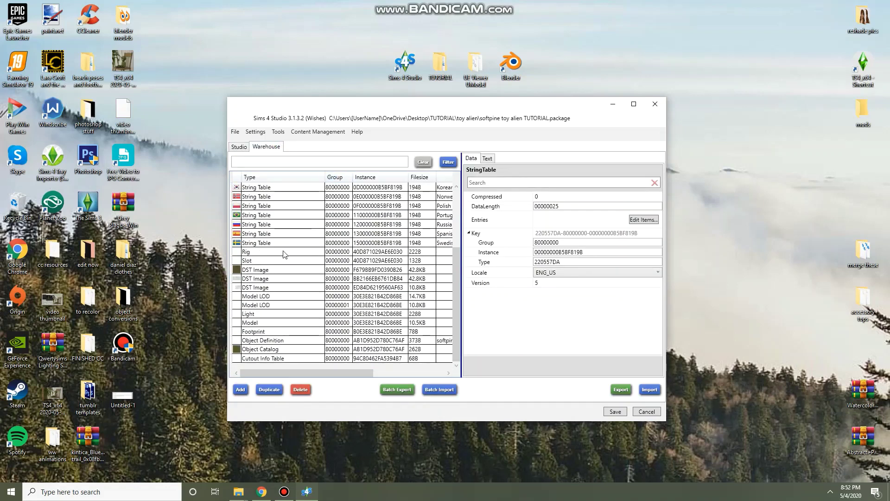
scroll(348, 213, up, 4)
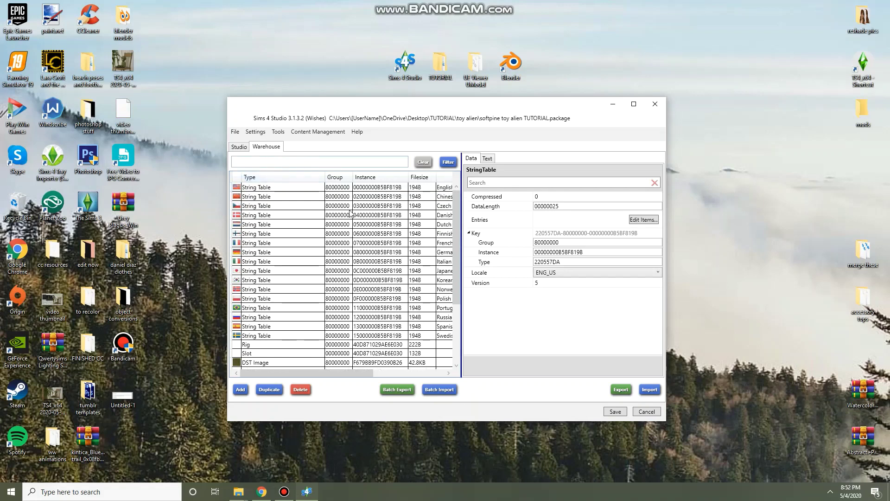
click(245, 147)
click(269, 149)
scroll(279, 342, down, 4)
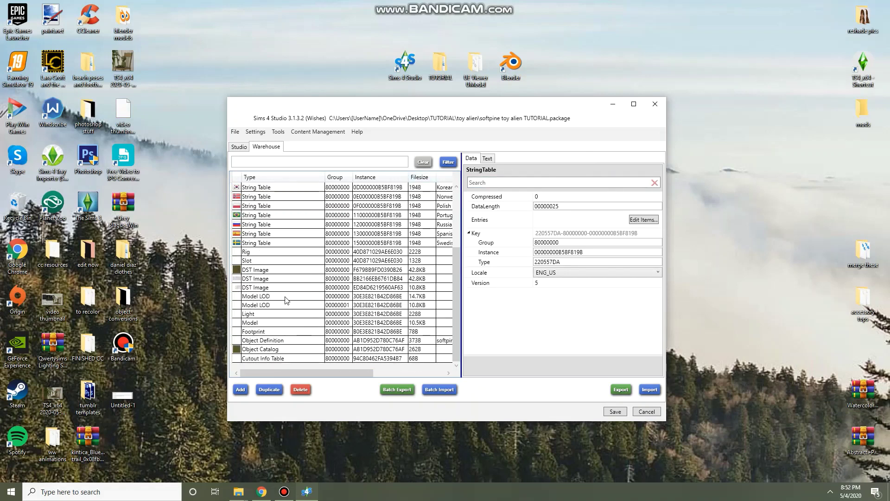
scroll(248, 301, up, 5)
click(239, 147)
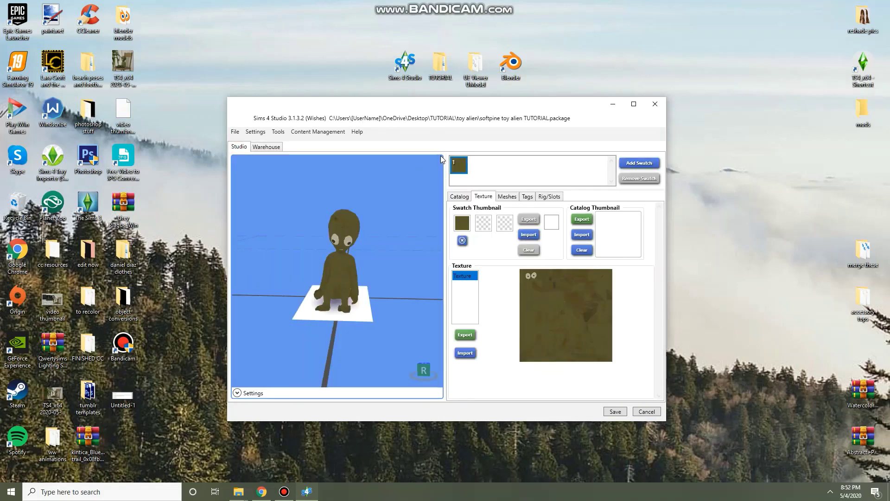
Step: Open the material entries of the Phong mesh in the Model LOD resource with group 00000000
click(271, 148)
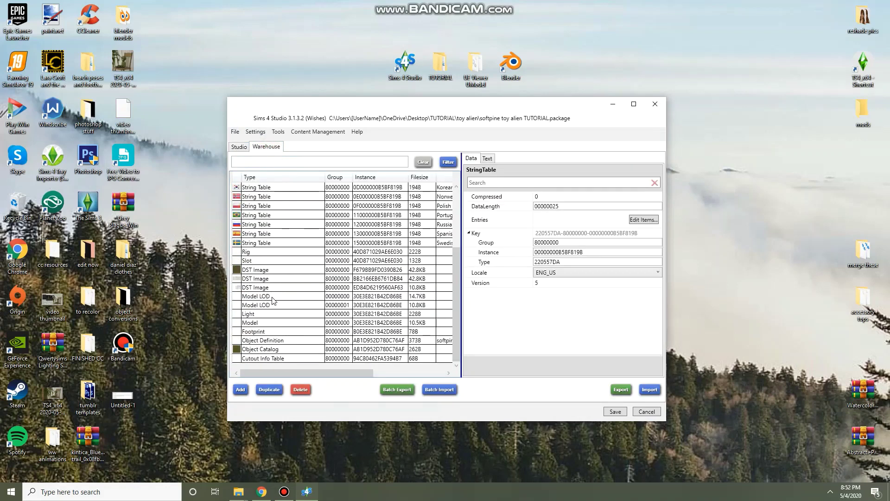
click(273, 297)
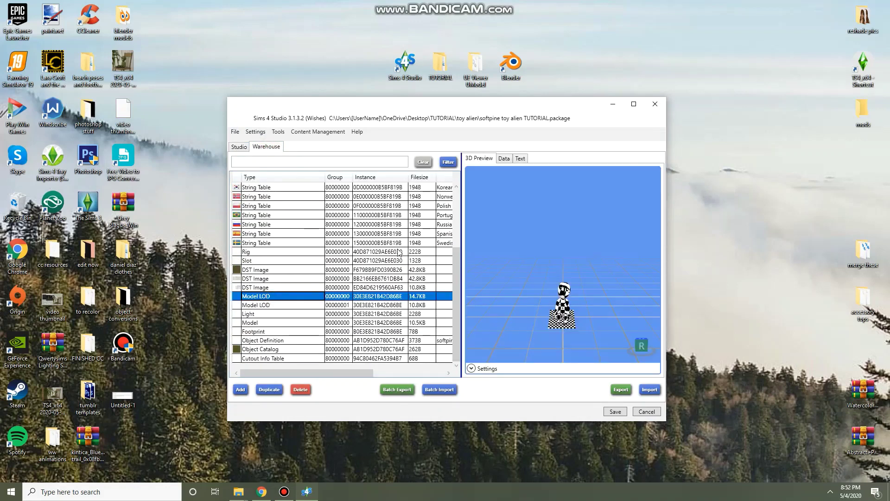
click(505, 159)
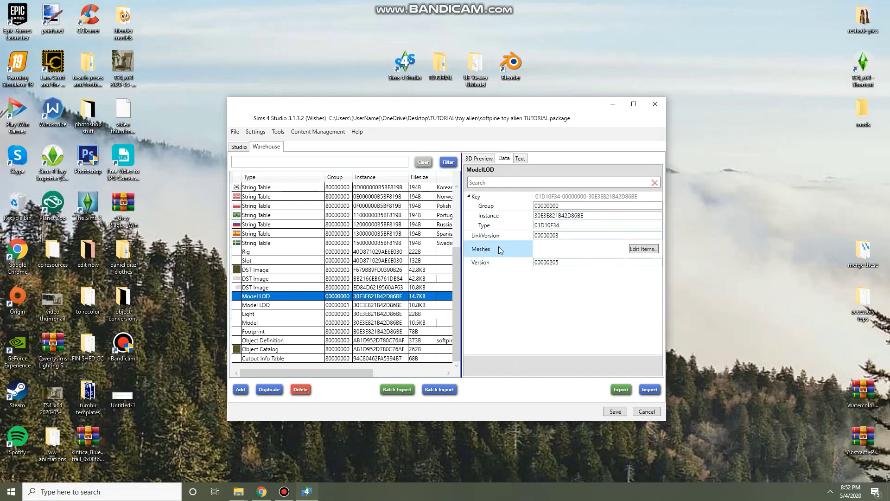
click(650, 249)
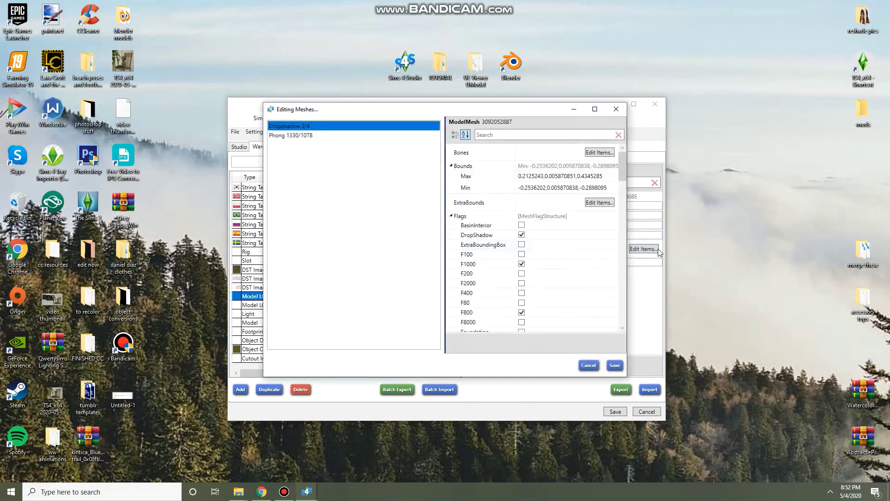
click(283, 135)
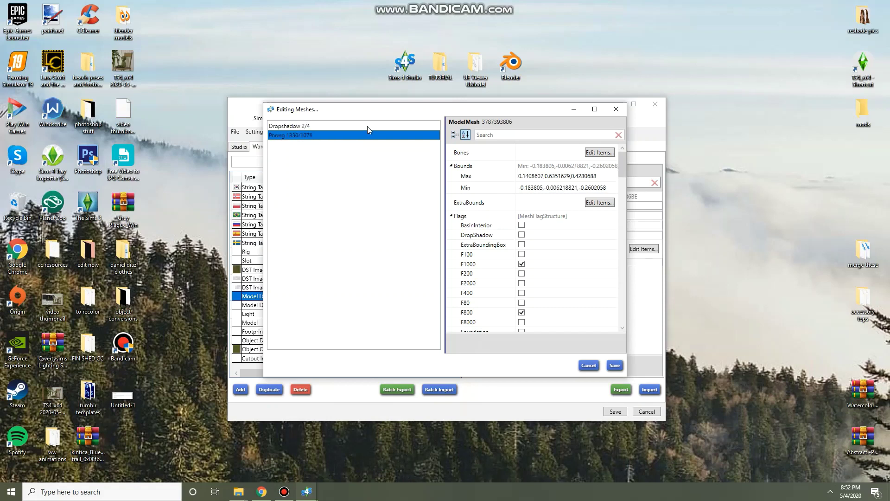
click(504, 187)
drag(624, 164, 626, 216)
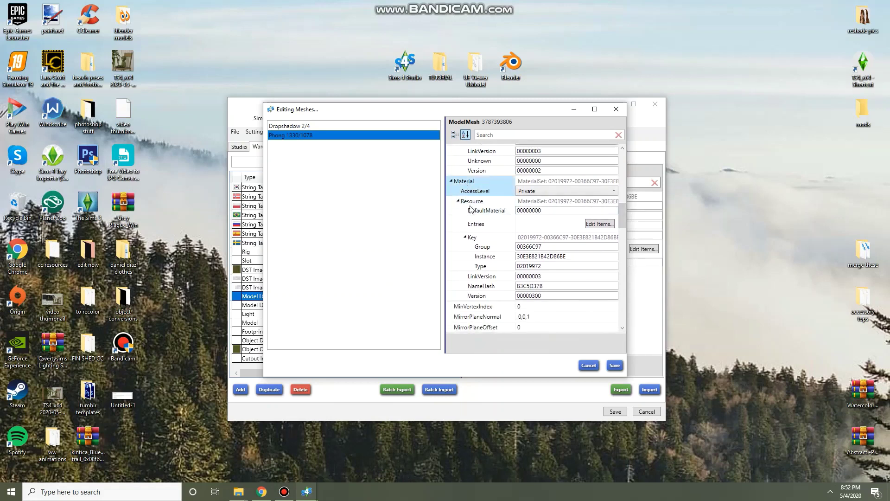
click(598, 224)
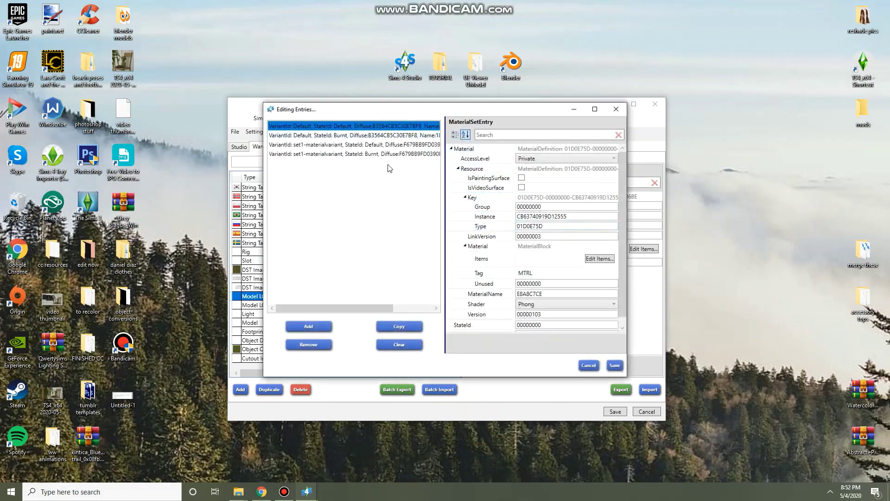
drag(480, 109, 346, 105)
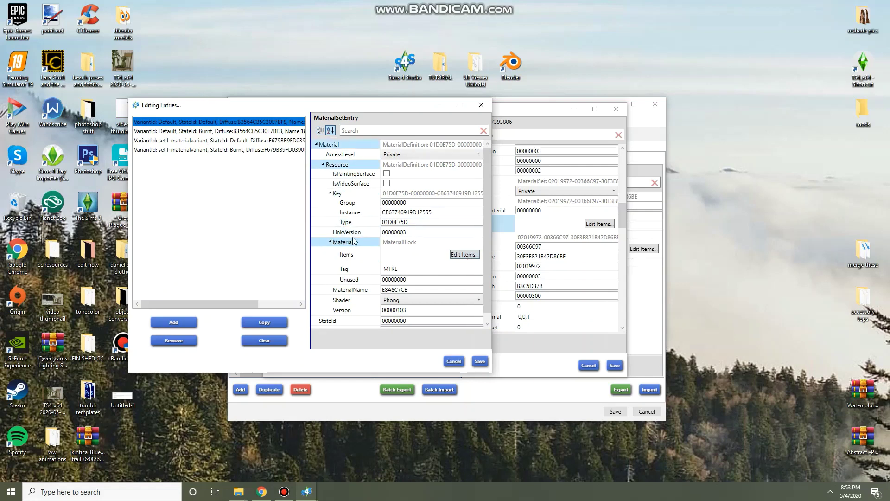
Step: Set SSAOIntensity to 0 in the Default variant's Default state entry and save the items
click(477, 256)
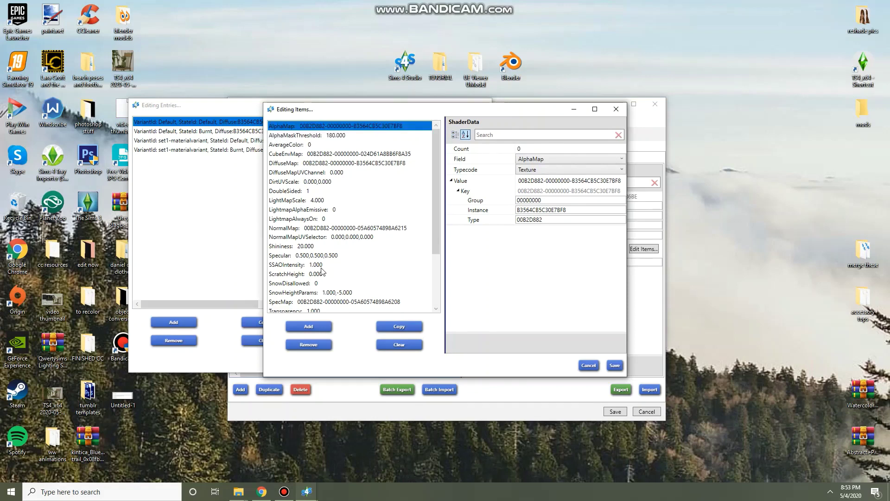
scroll(313, 253, down, 2)
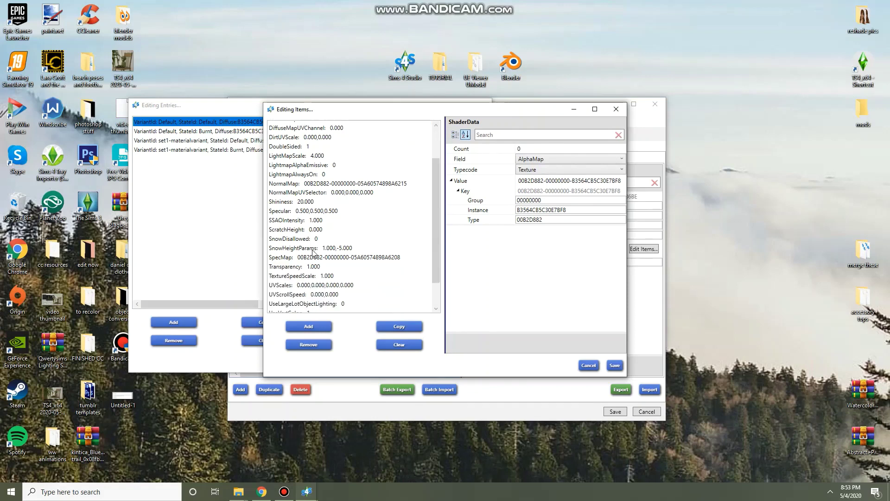
click(299, 222)
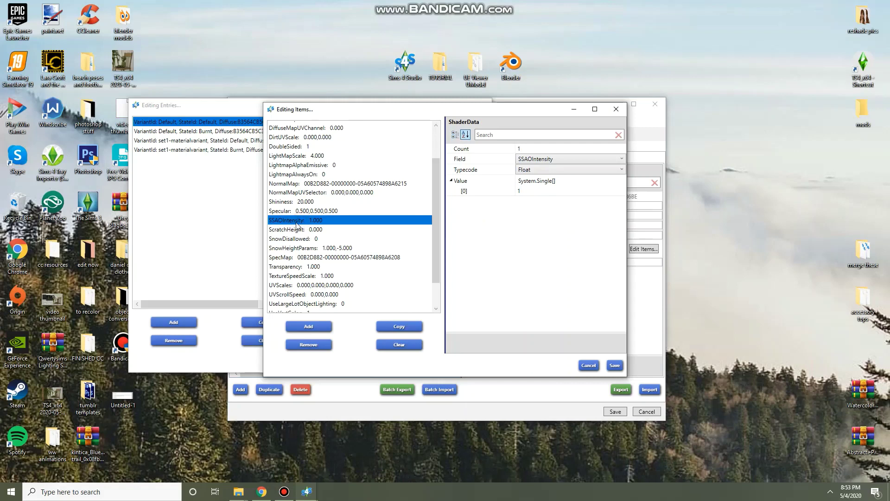
click(535, 191)
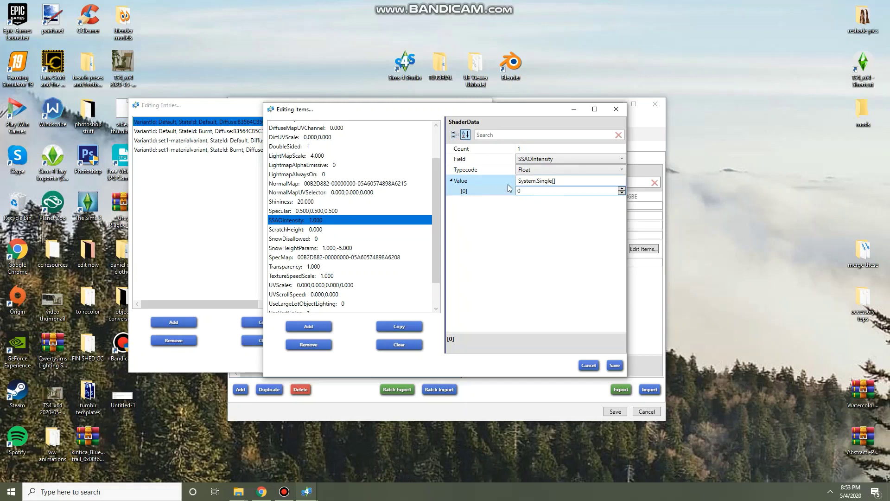
click(555, 171)
click(557, 173)
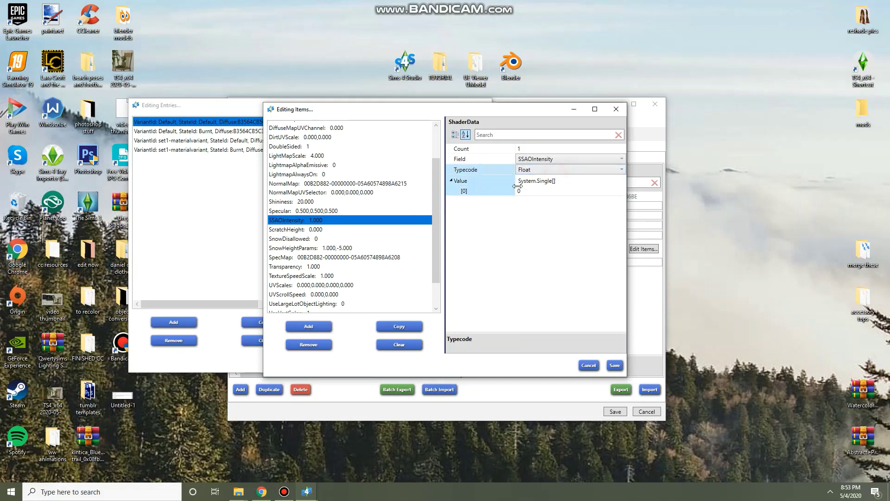
click(615, 366)
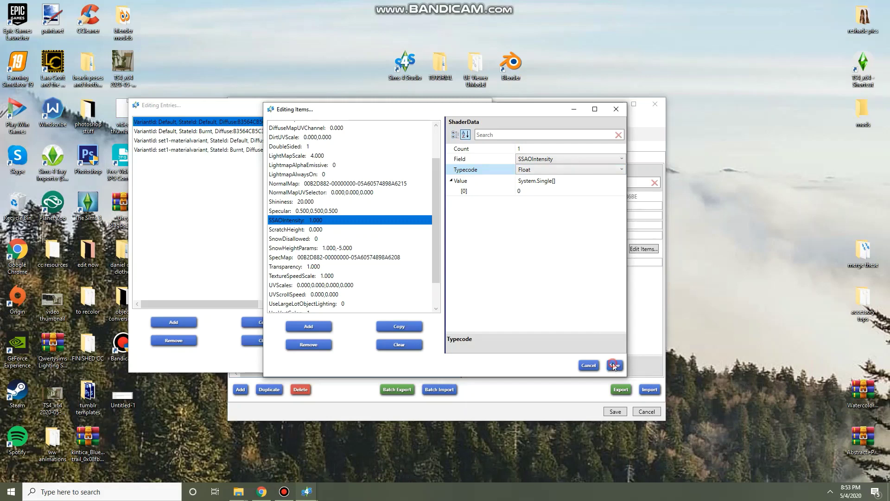
Step: Set SSAOIntensity to 0 in the Default variant's Burnt state entry and save the items
click(195, 132)
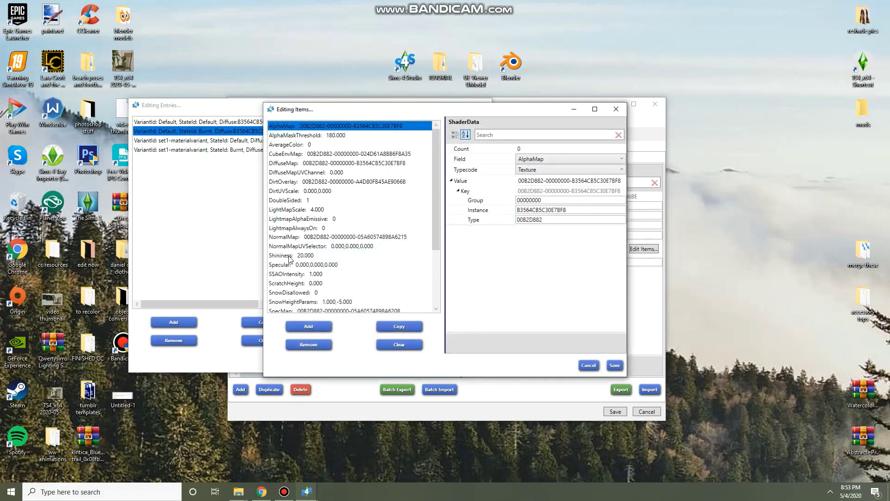
click(291, 264)
click(293, 274)
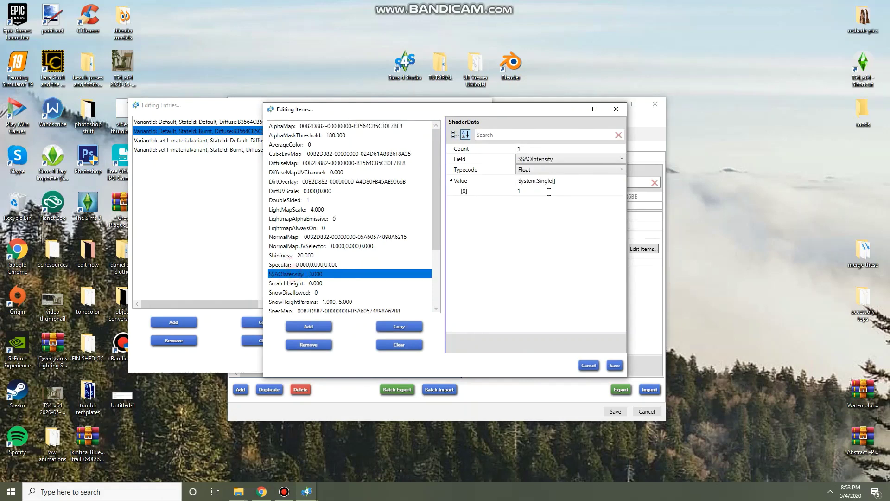
click(531, 192)
drag(531, 192, 517, 192)
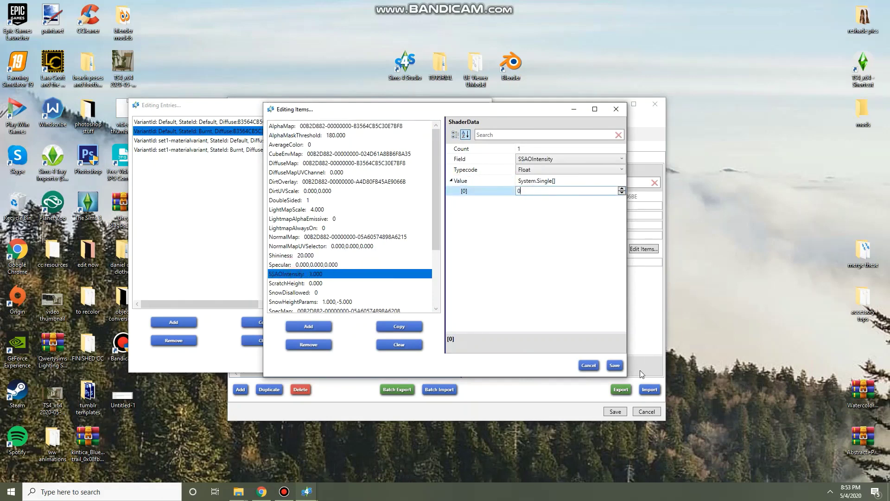
click(615, 365)
Step: Set SSAOIntensity to 0 in the set1-materialvariant Default state entry and save the items
click(213, 141)
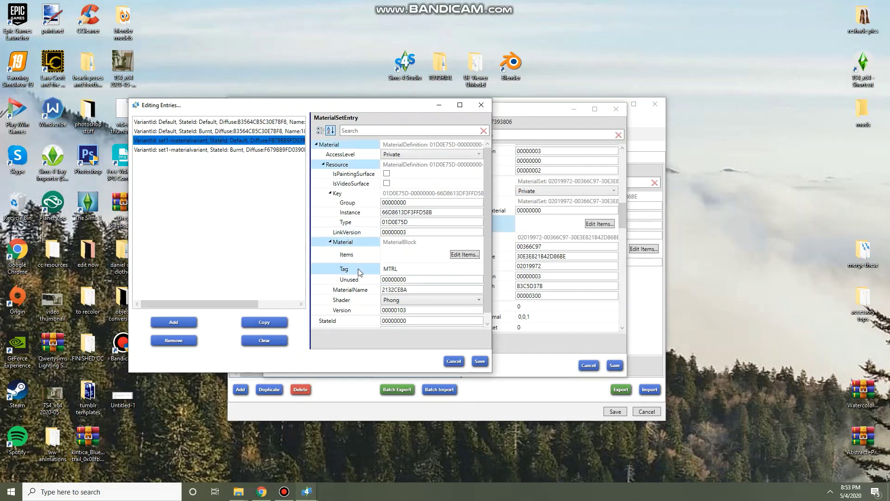
click(465, 254)
click(300, 263)
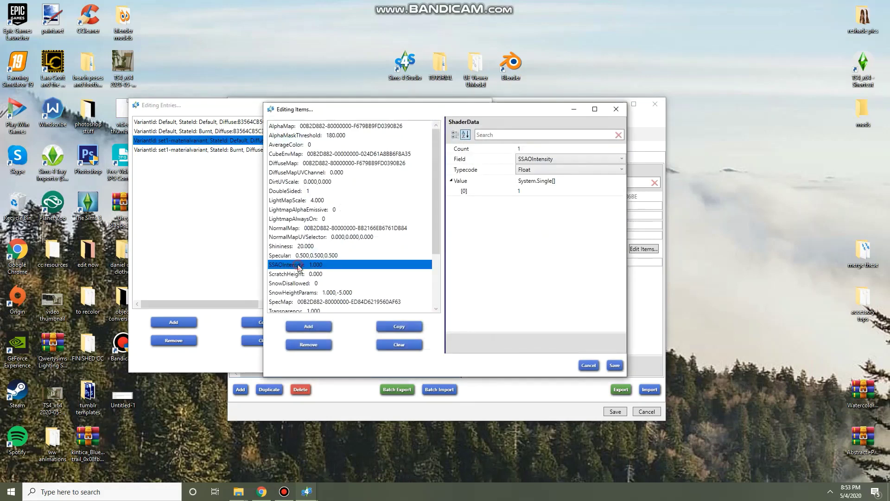
drag(532, 191, 517, 194)
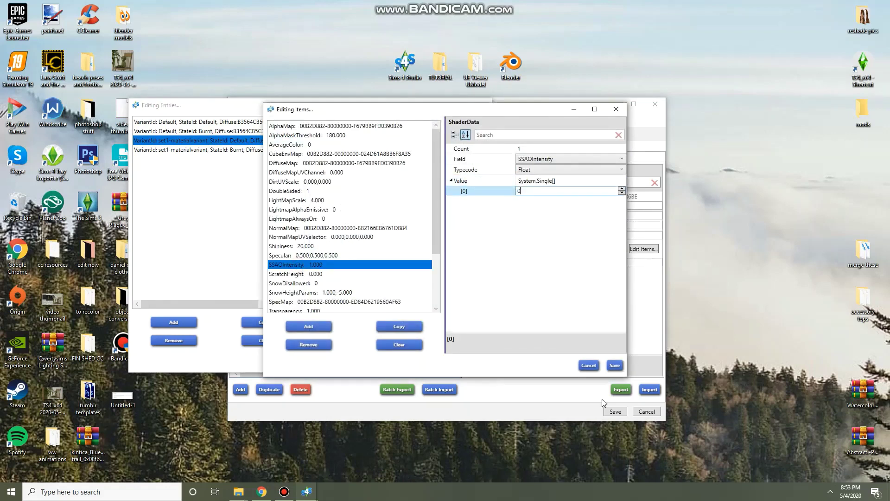
click(614, 365)
Step: Set SSAOIntensity to 0 in the set1-materialvariant Burnt state entry and save the items
click(261, 150)
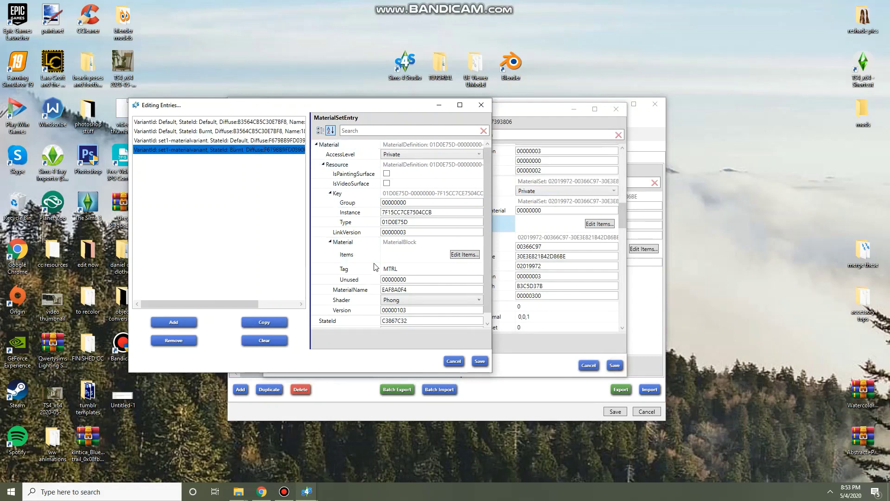
click(465, 255)
click(300, 275)
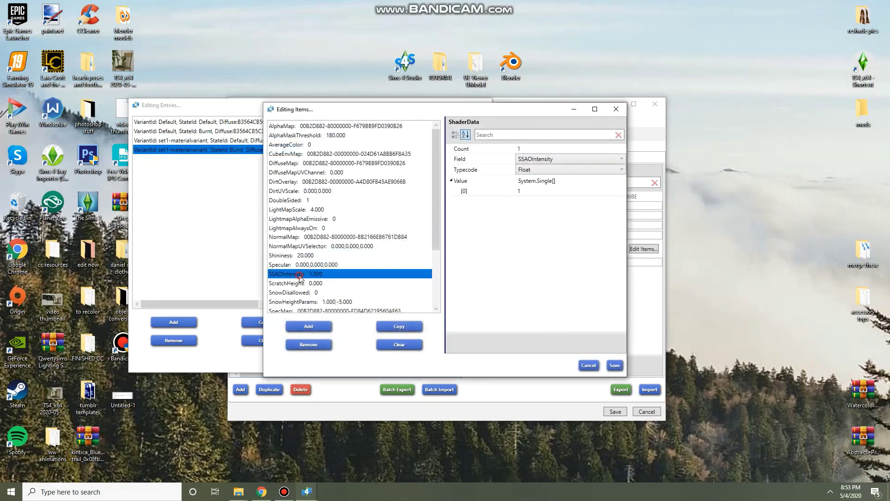
click(557, 191)
text(0)
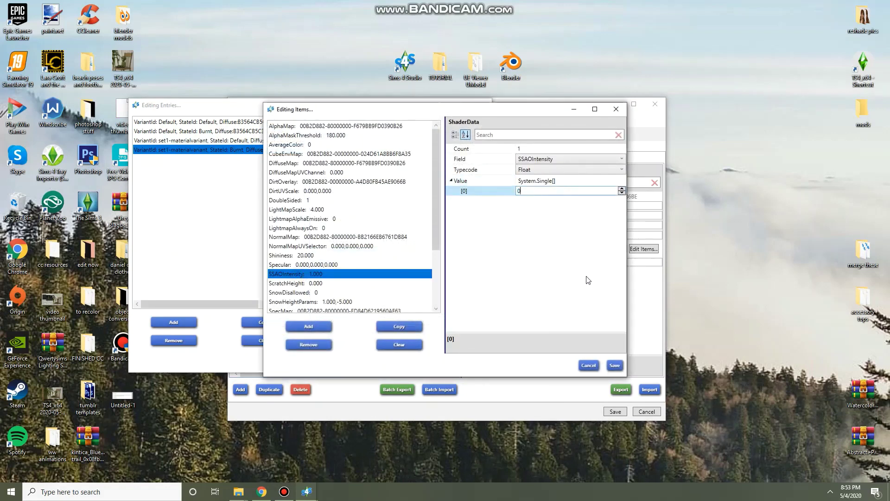
click(614, 365)
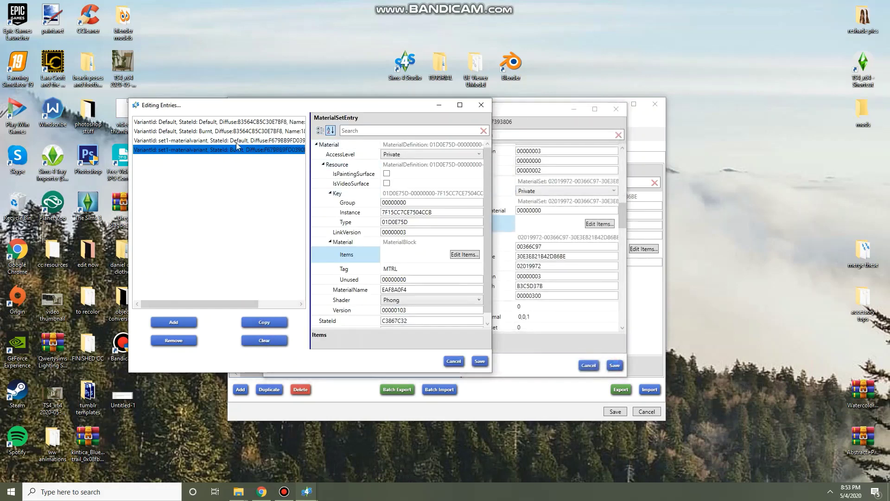
Step: Set all three Specular values to 0 in the Default variant's Default state entry
click(234, 122)
click(465, 254)
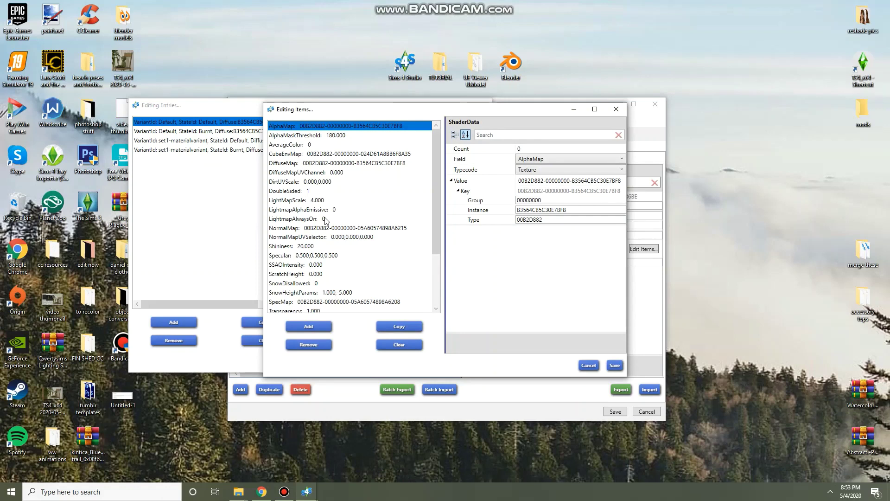
click(324, 255)
click(551, 210)
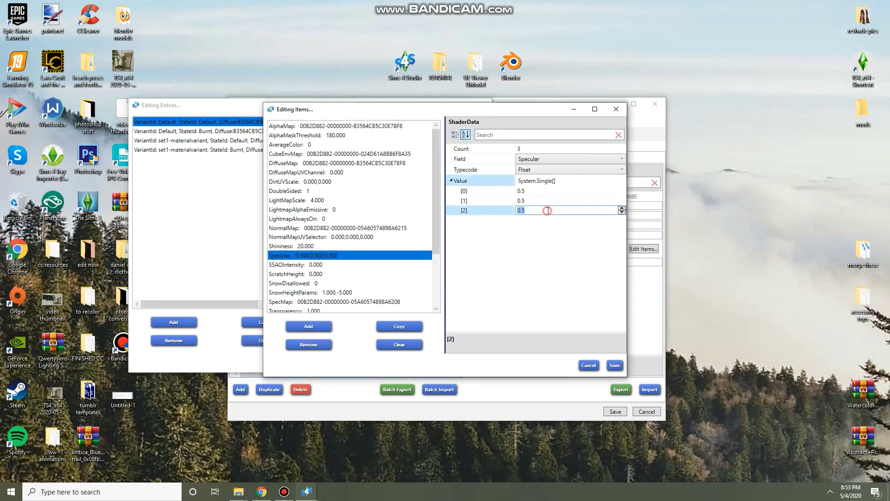
double_click(521, 210)
text(0)
click(523, 200)
text(0.50)
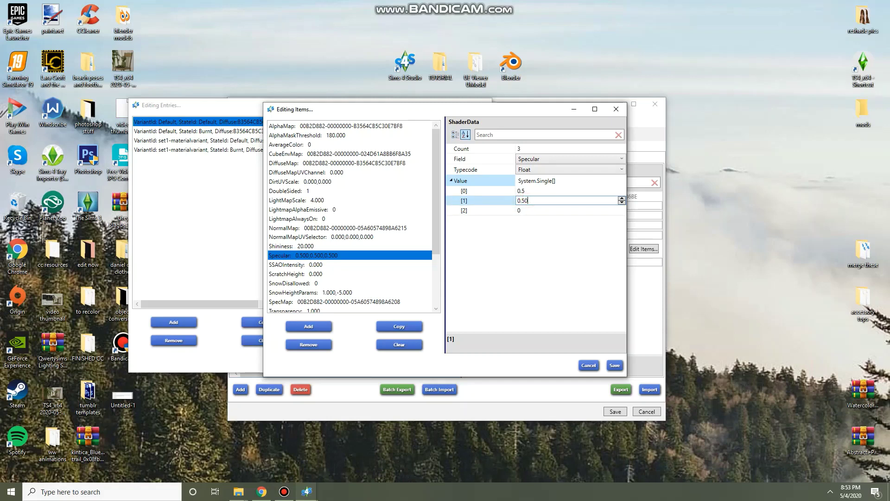
click(547, 190)
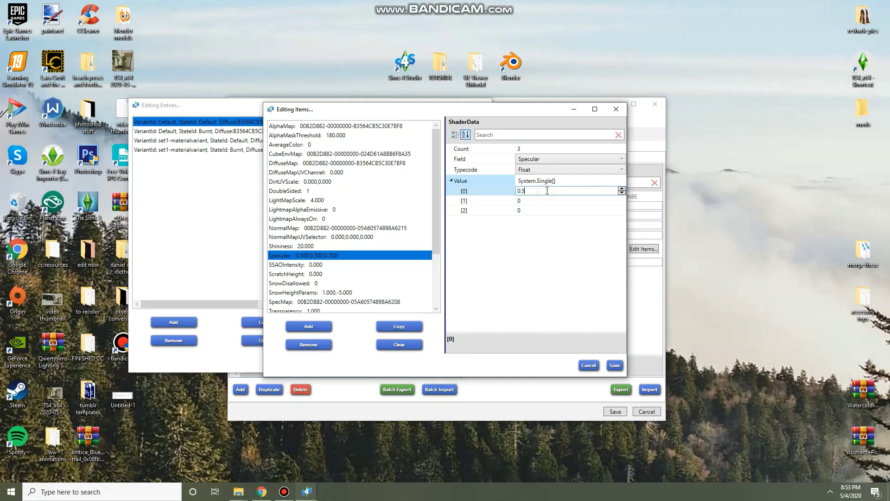
text(0)
Step: Set Shininess to 0 in the same entry and save the items, the entries and the meshes
click(305, 246)
click(538, 191)
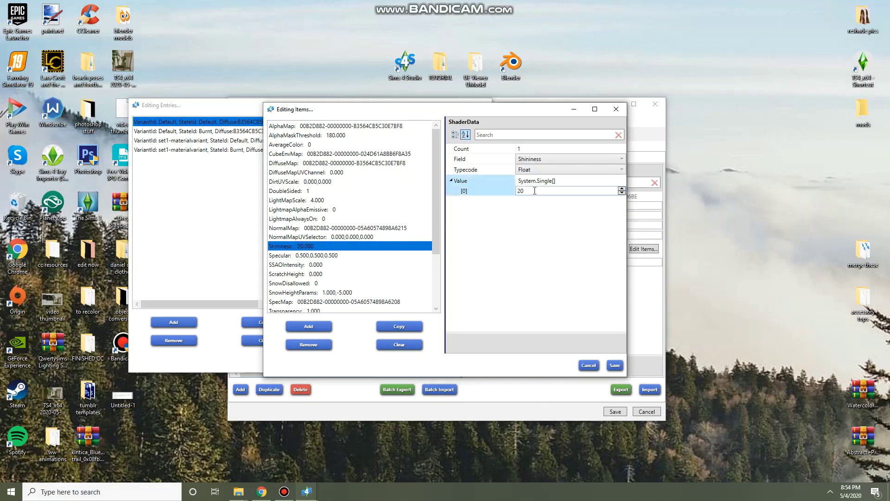
text(0)
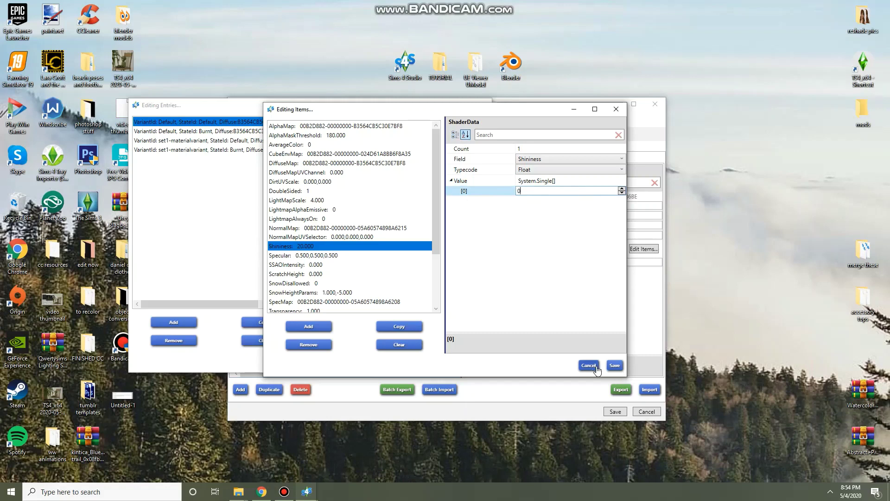
click(615, 365)
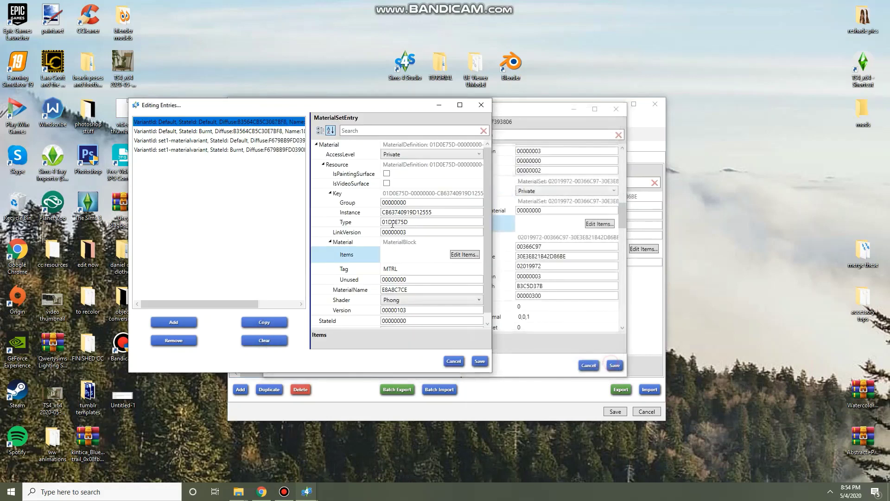
click(480, 361)
click(615, 365)
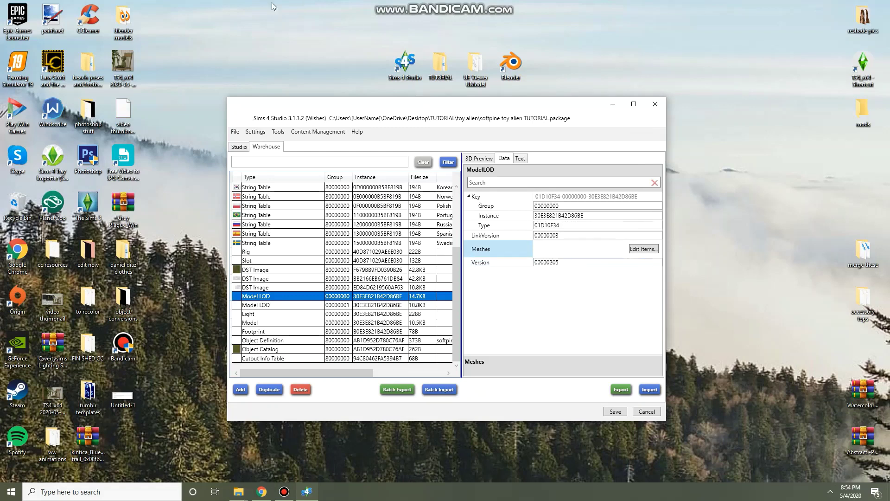
Step: Check the edited toy alien in the Model LOD's 3D preview and in the Studio view
click(480, 158)
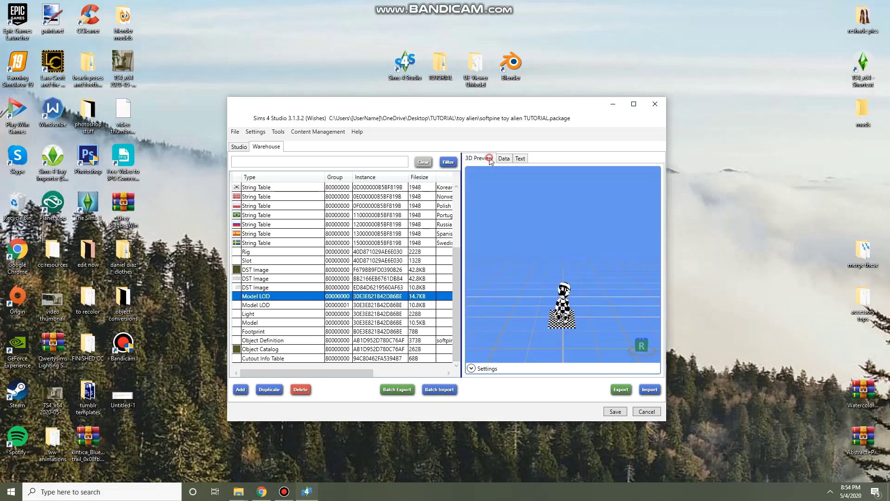
click(240, 147)
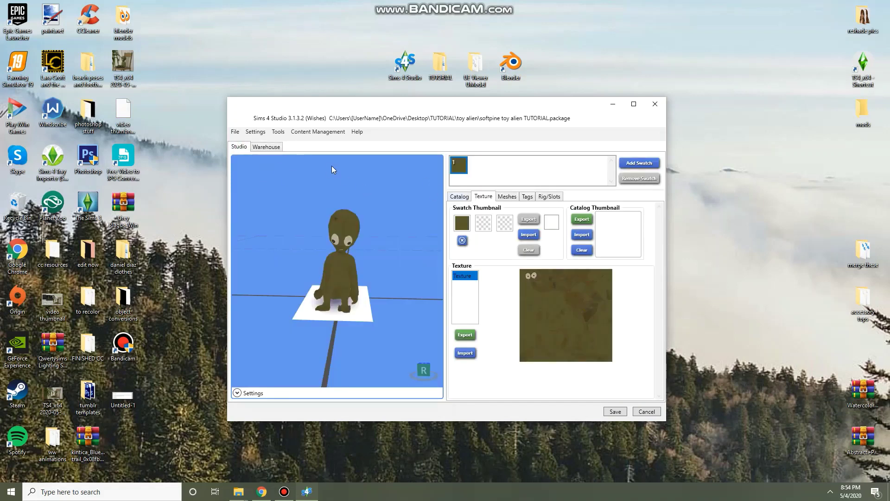
click(267, 147)
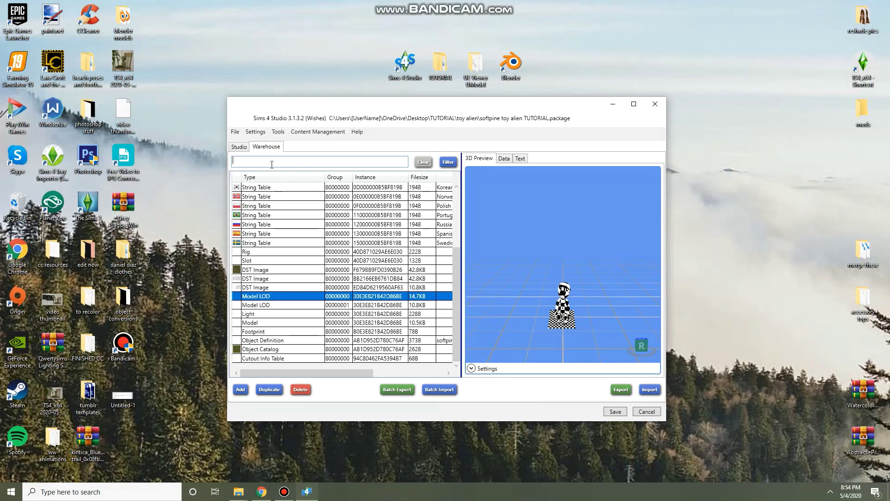
Step: Replace the 256 × 128 bump map DST Image with blankbump from the object conversions folder on the desktop
click(279, 269)
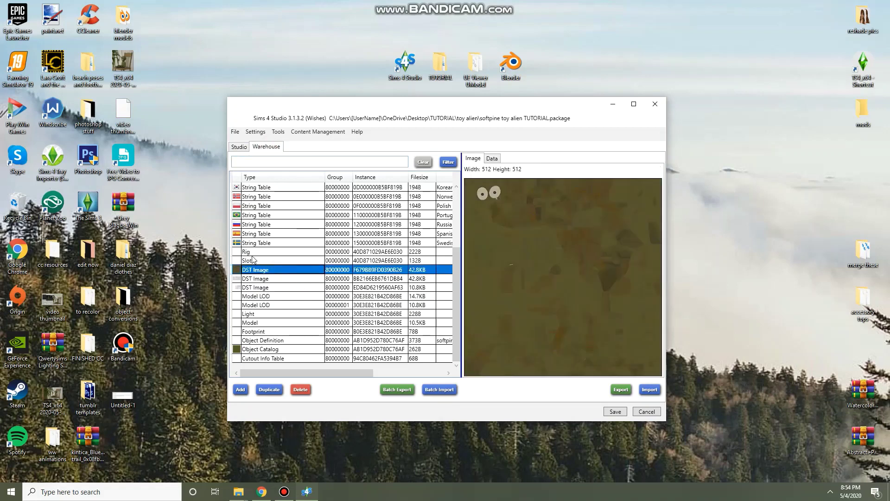
click(288, 279)
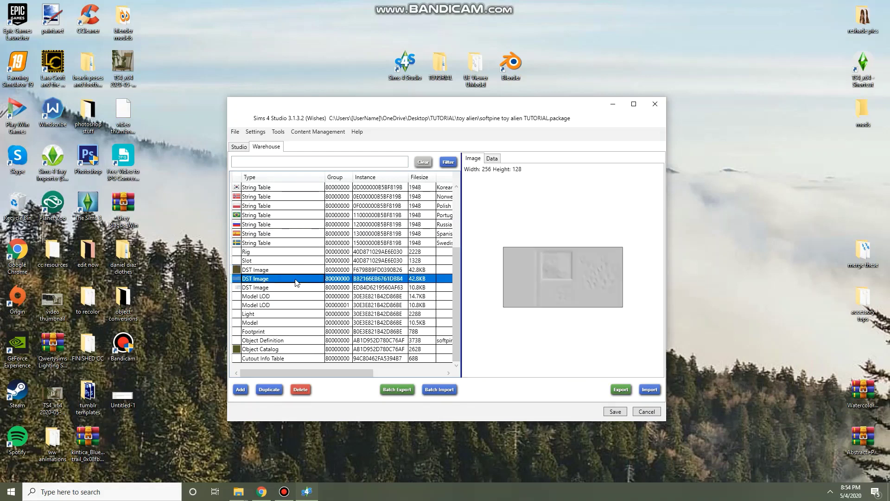
click(652, 392)
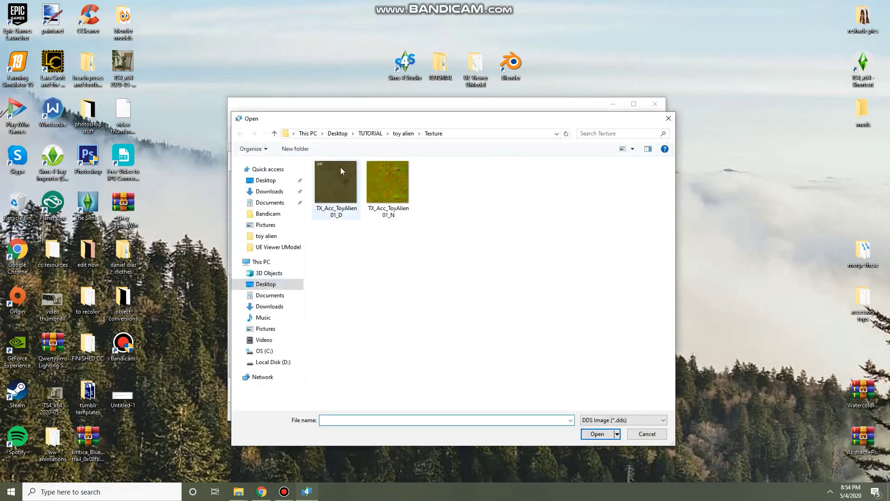
click(338, 133)
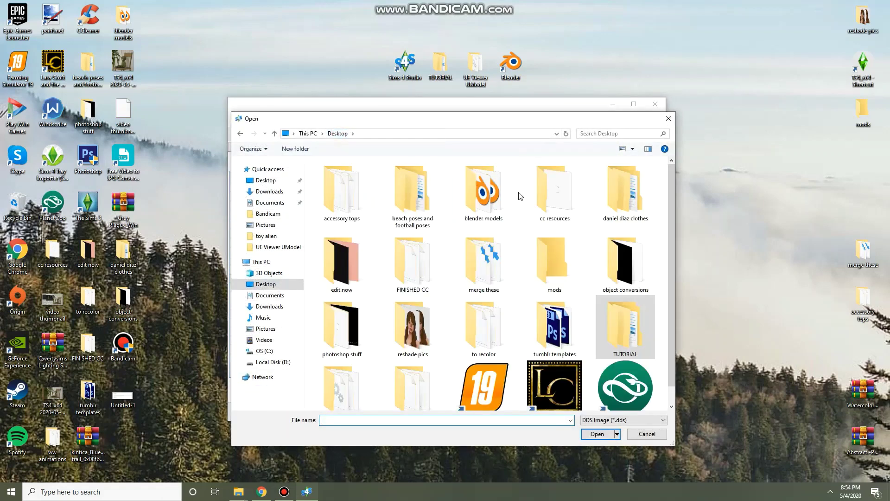
double_click(624, 255)
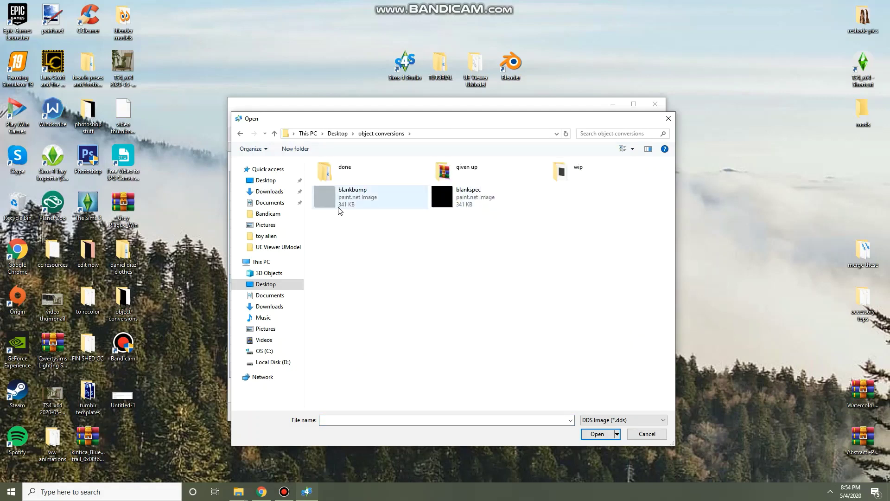
double_click(390, 199)
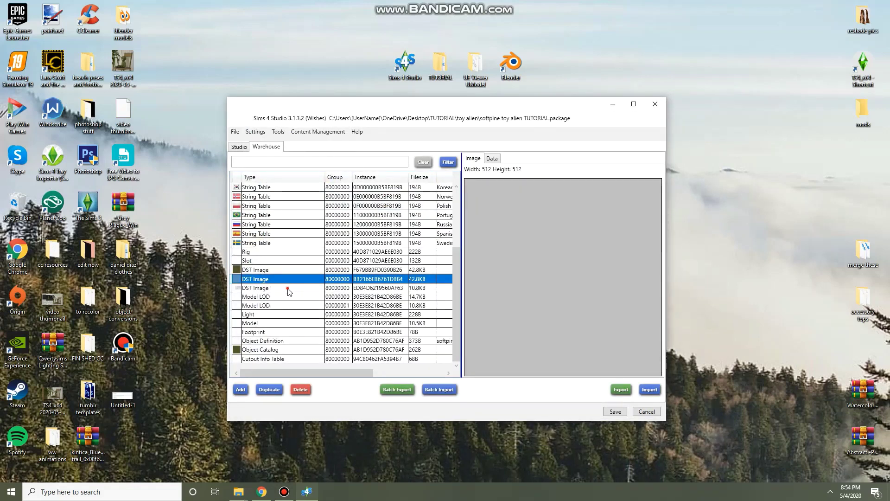
Step: Replace the 128 × 64 specular DST Image with blankspec from the object conversions folder
click(277, 289)
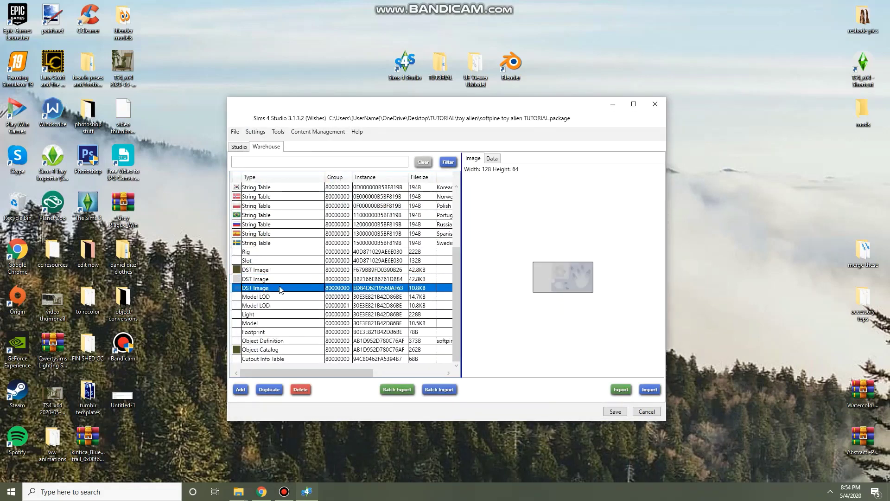
click(649, 389)
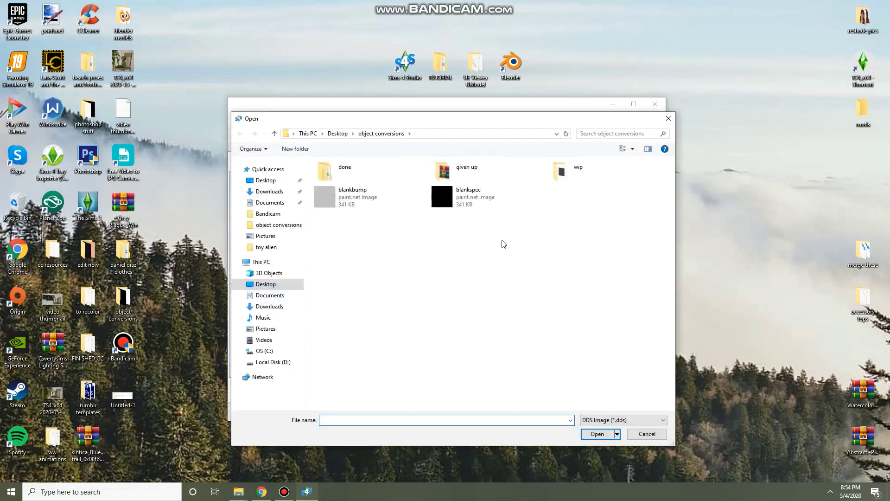
double_click(478, 201)
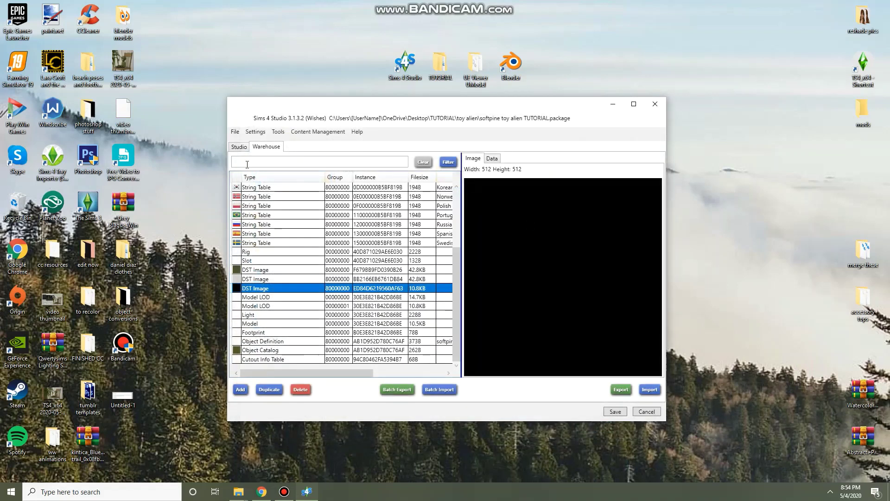
Step: Return to the Studio view and save the toy alien package
click(239, 147)
click(607, 414)
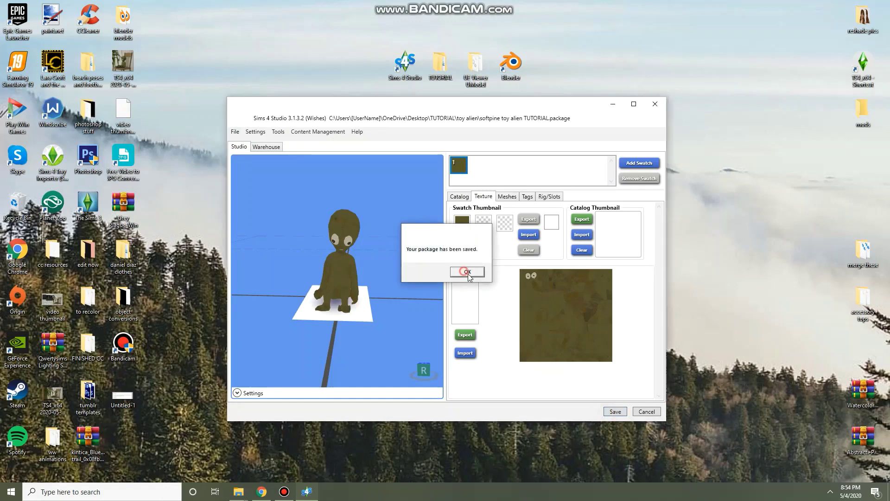
click(468, 272)
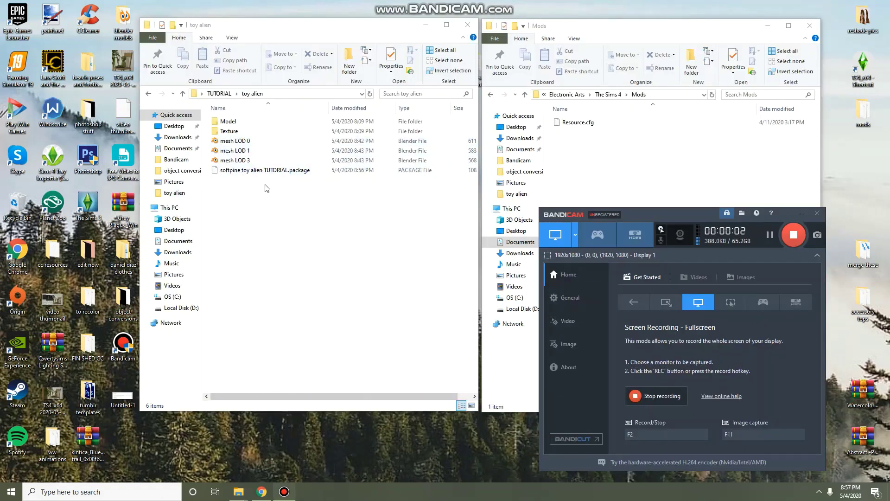
Step: Move softpine toy alien TUTORIAL.package from the toy alien folder into The Sims 4 Mods folder
drag(251, 170, 281, 223)
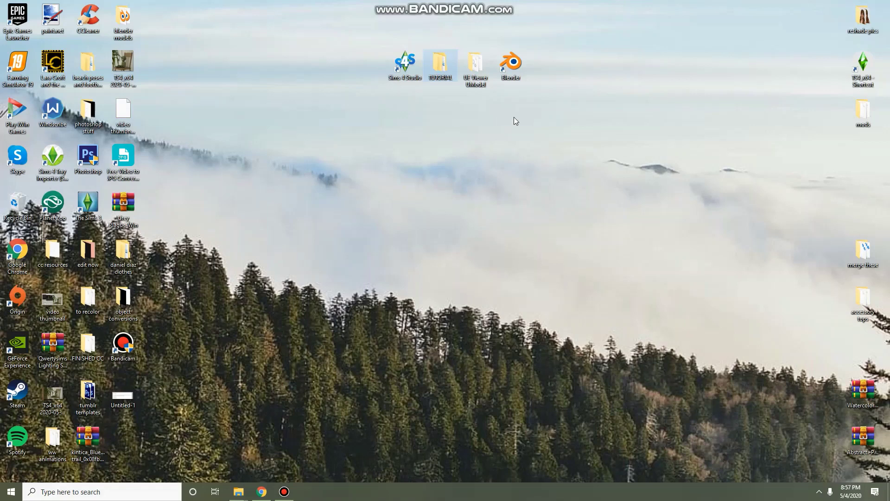
mouse_move(239, 491)
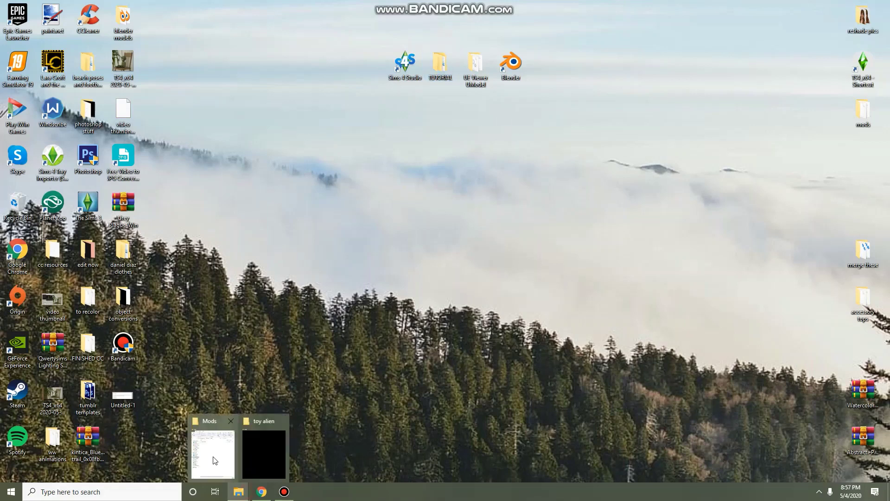
click(213, 452)
click(274, 475)
drag(237, 171, 644, 186)
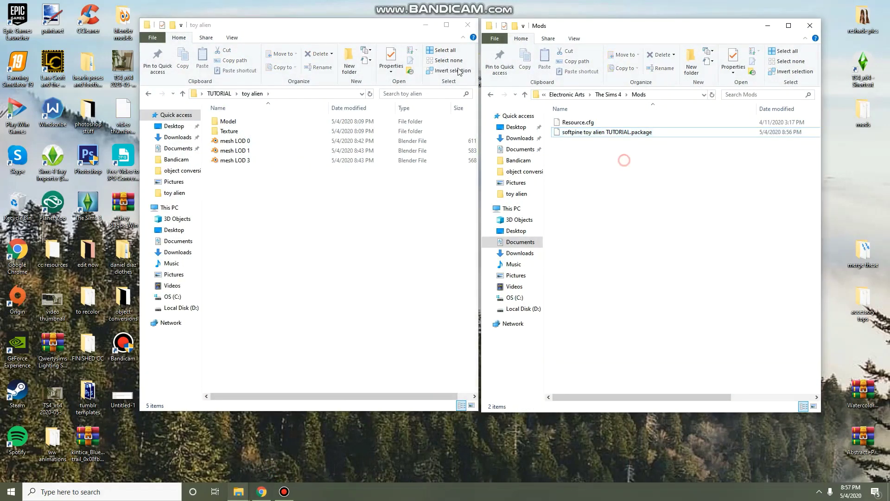
Step: Close both folder windows and launch The Sims 4 from its desktop shortcut
click(468, 24)
click(810, 26)
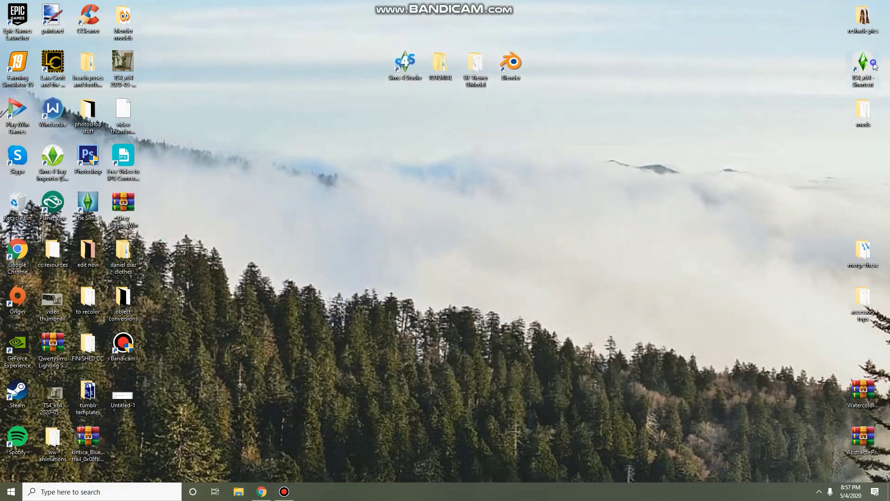
right_click(863, 65)
click(789, 111)
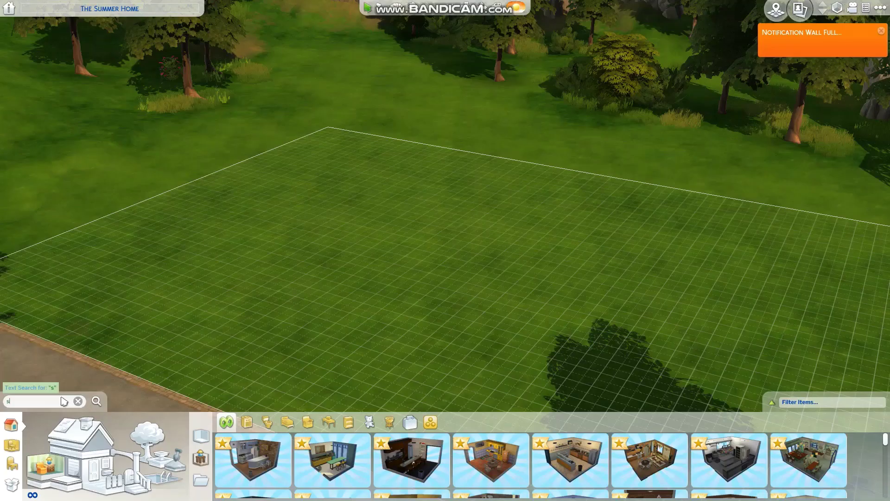
Step: Search the build catalog for "softpine" and place the softpine toy alien tutorial object on the empty lot
text(ine)
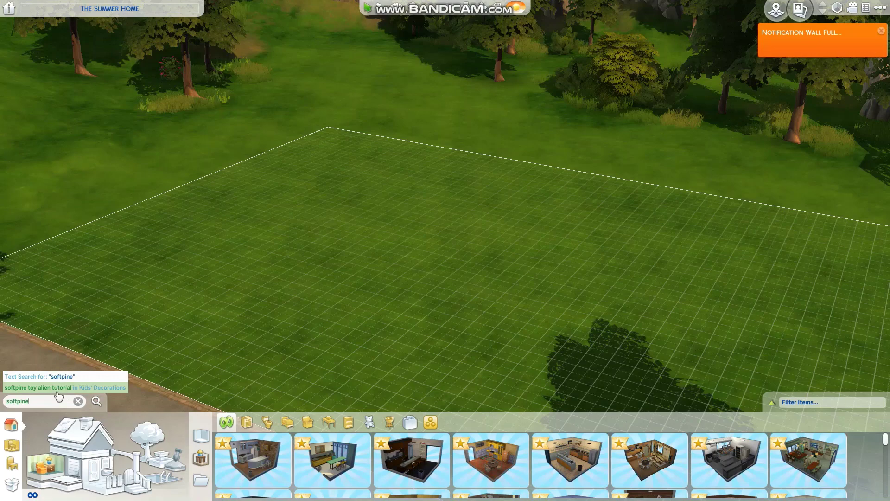
click(58, 388)
click(214, 435)
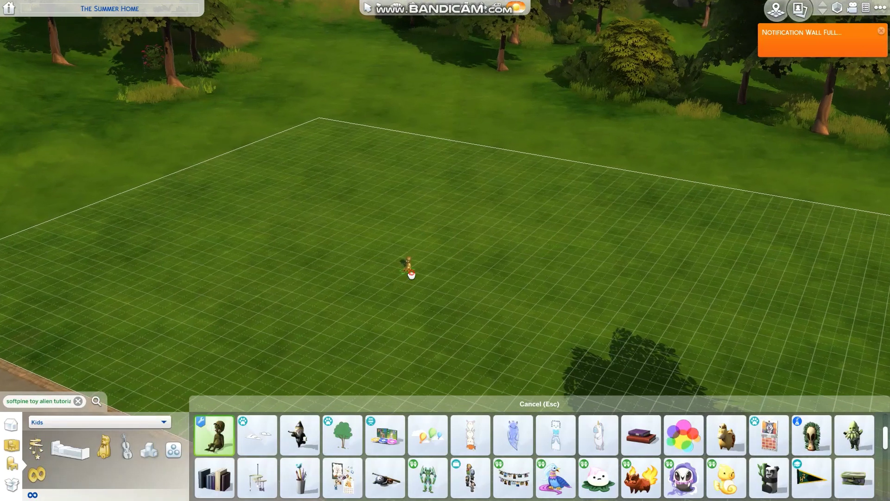
click(408, 269)
Step: Examine the placed toy alien's mesh, texture and shine from near, from far and from the front
scroll(477, 311, up, 4)
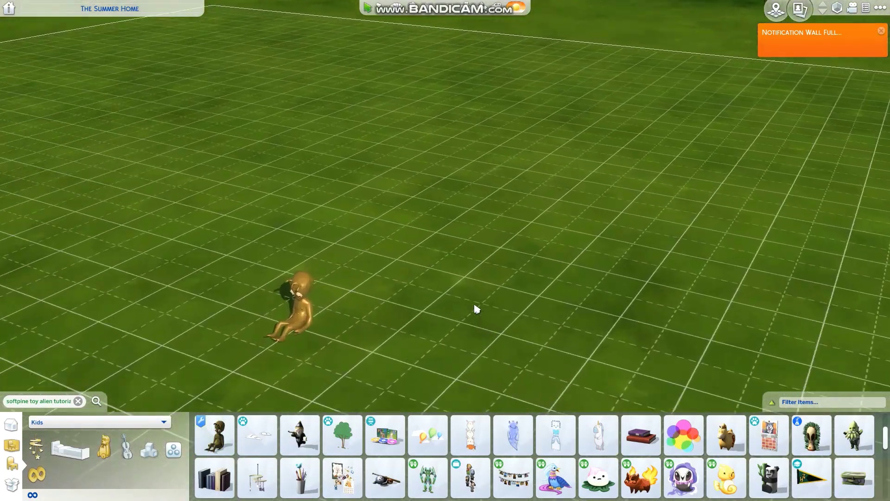
scroll(479, 292, down, 2)
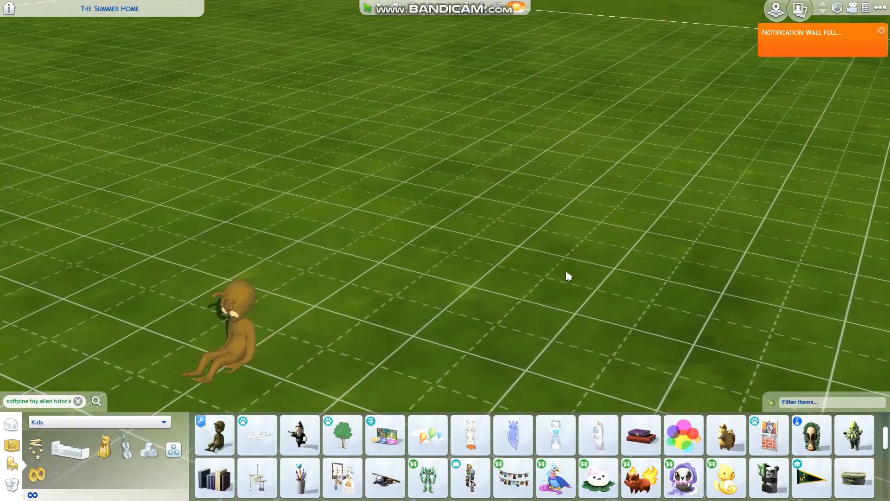
scroll(575, 277, down, 2)
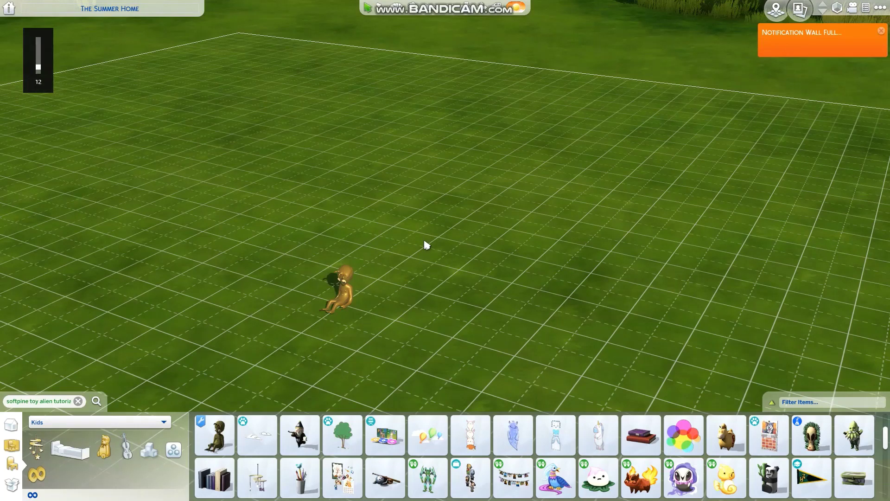
scroll(519, 296, down, 2)
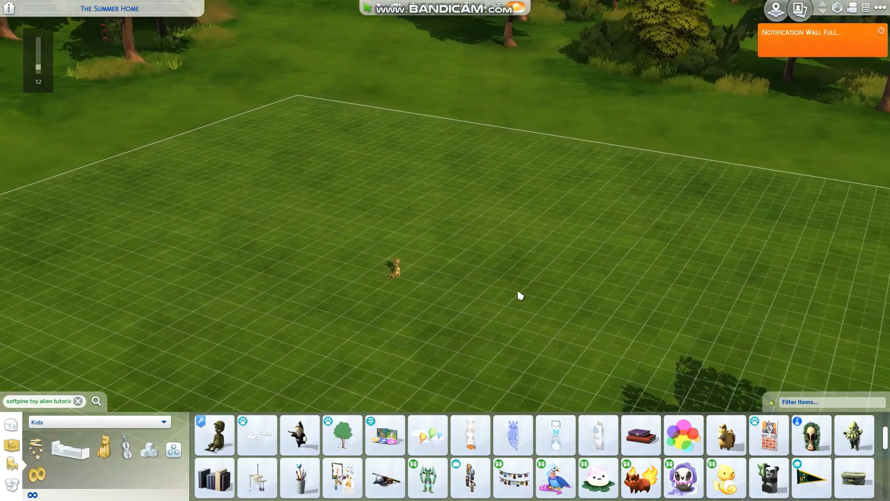
scroll(520, 296, up, 4)
scroll(520, 295, up, 5)
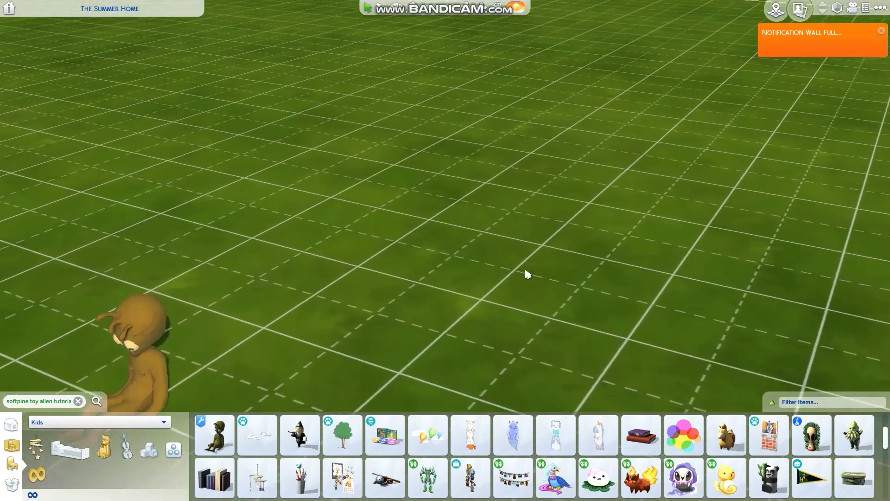
middle_drag(523, 262, 446, 340)
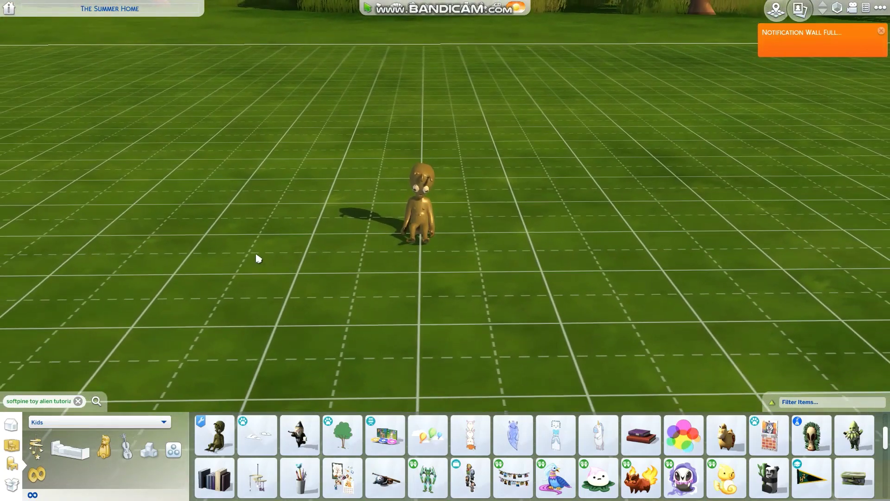
Step: Build a rectangular room enclosing the placed toy alien on the lot
key(w)
drag(268, 146, 695, 362)
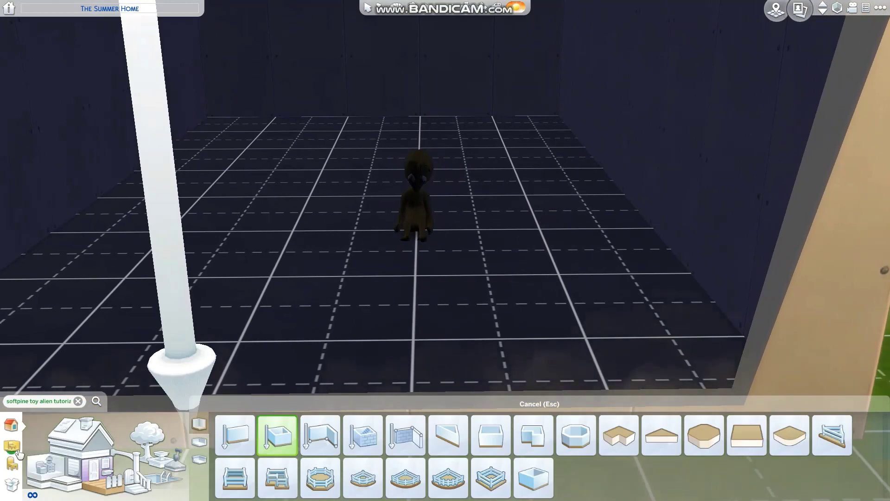
click(17, 450)
click(181, 454)
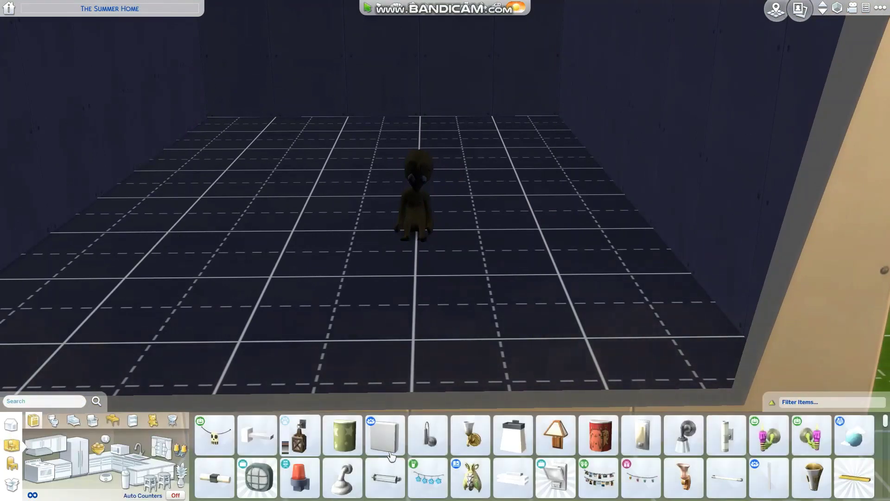
click(343, 436)
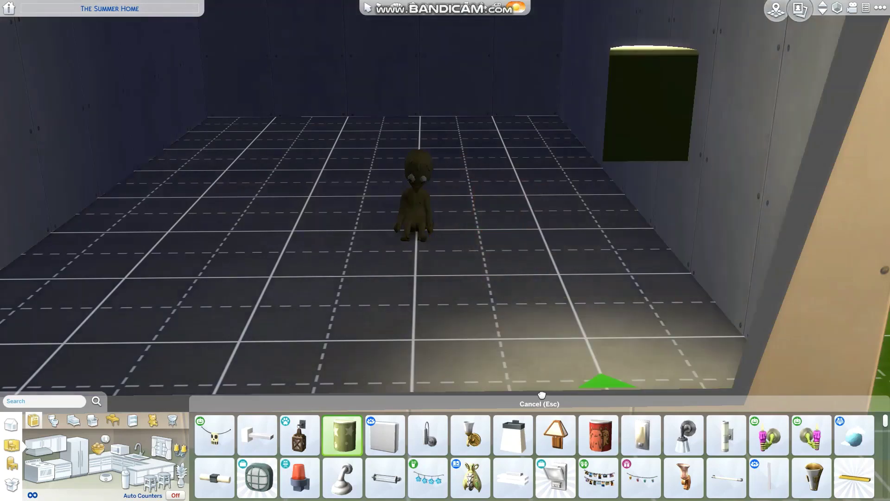
click(542, 397)
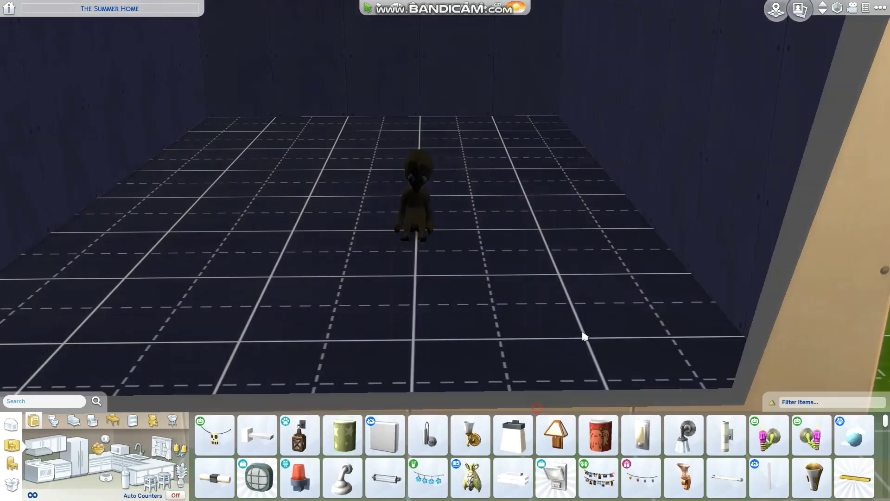
Step: Examine the toy alien on the counter in the lit room from the front and side, near and far, for mesh, texture and shine
middle_drag(584, 338, 591, 329)
right_drag(591, 329, 533, 291)
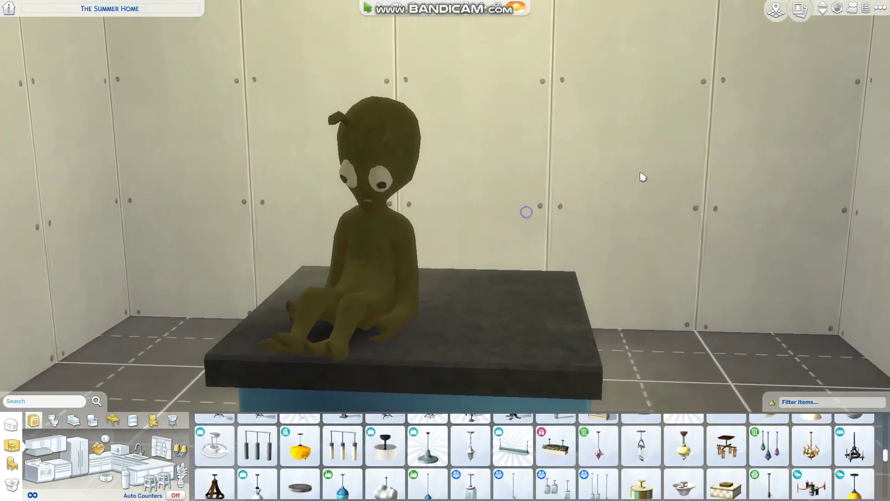
right_drag(643, 177, 578, 152)
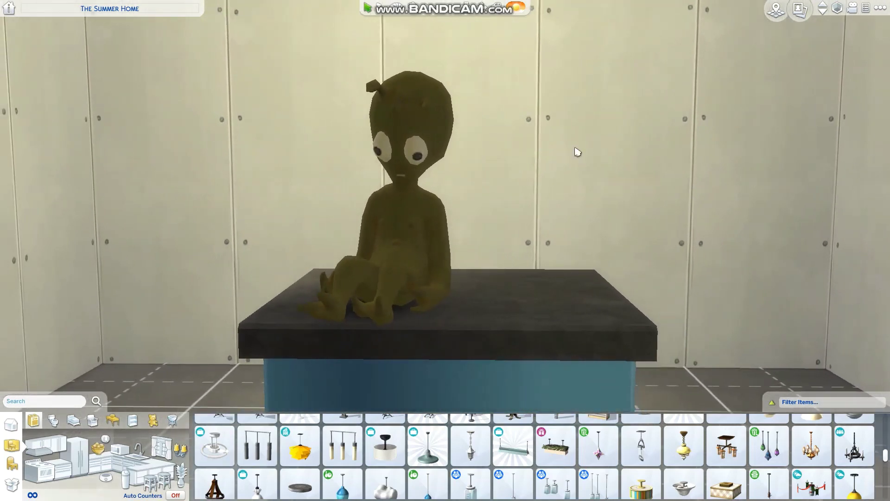
scroll(611, 166, down, 2)
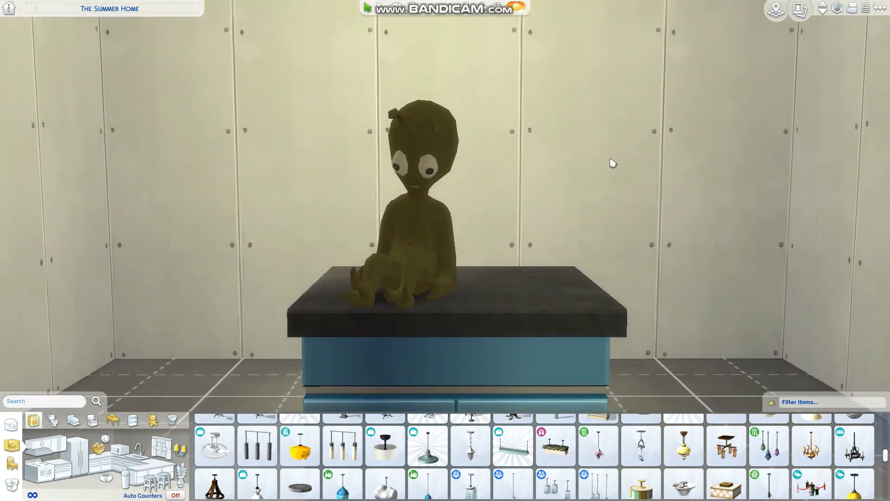
scroll(639, 124, up, 1)
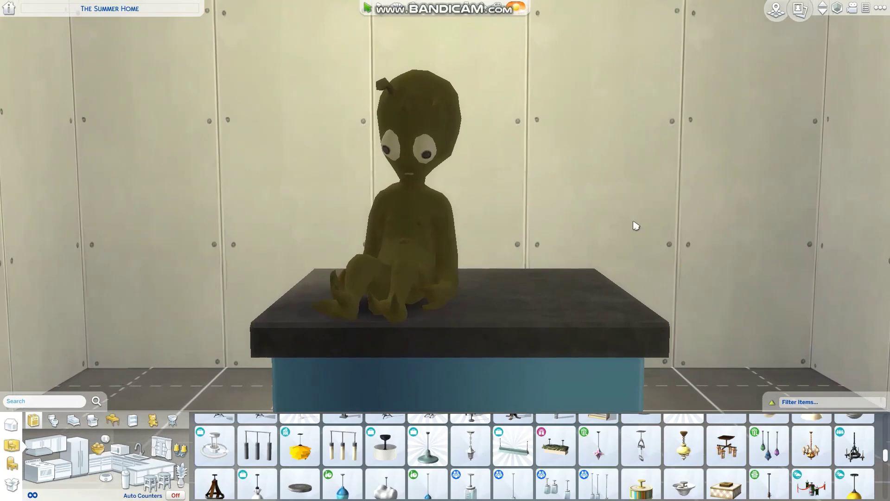
scroll(636, 207, up, 1)
scroll(730, 294, down, 2)
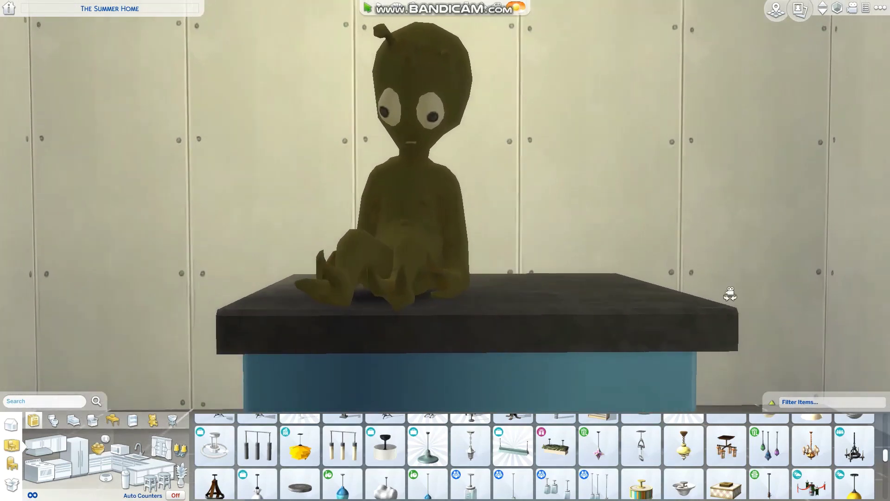
scroll(730, 294, up, 3)
scroll(731, 288, down, 1)
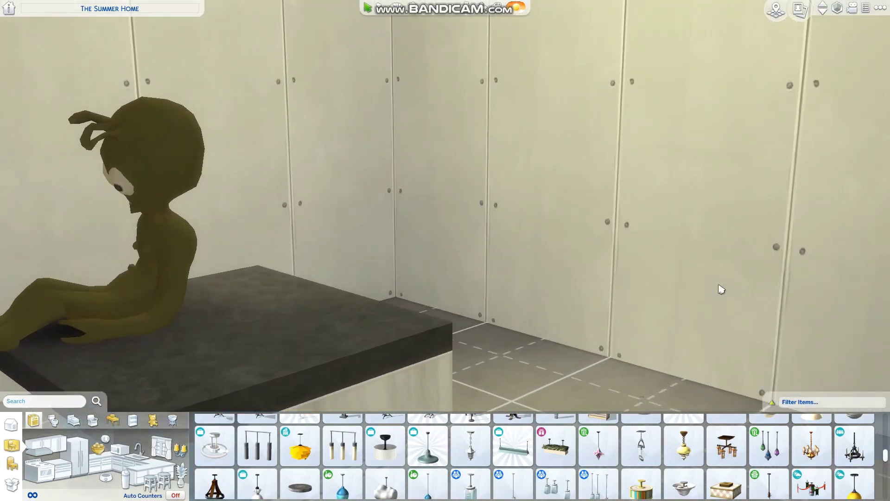
middle_drag(519, 255, 574, 209)
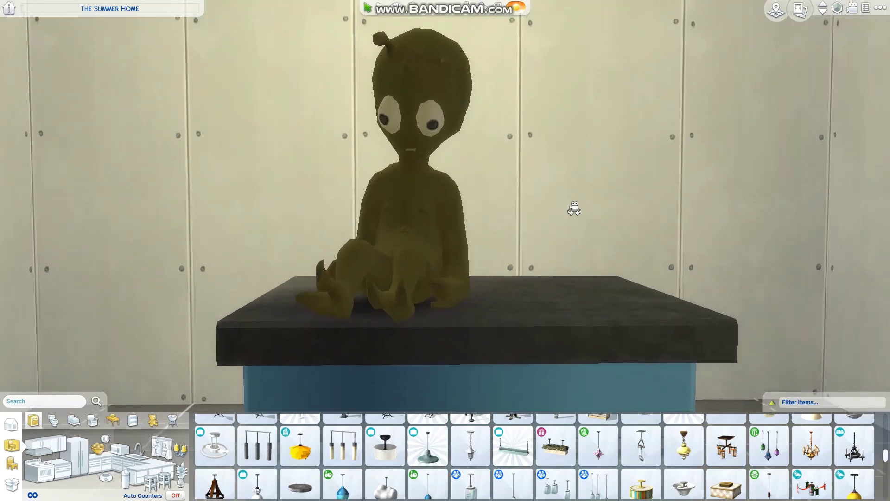
middle_drag(634, 201, 683, 226)
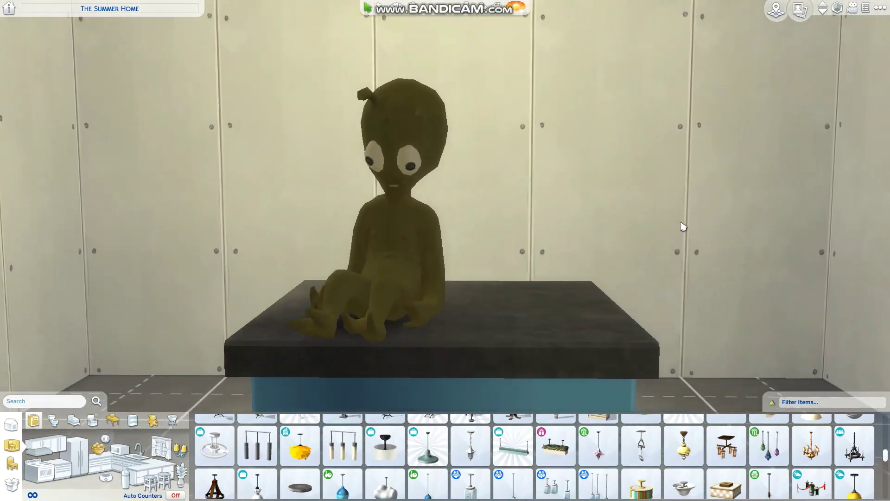